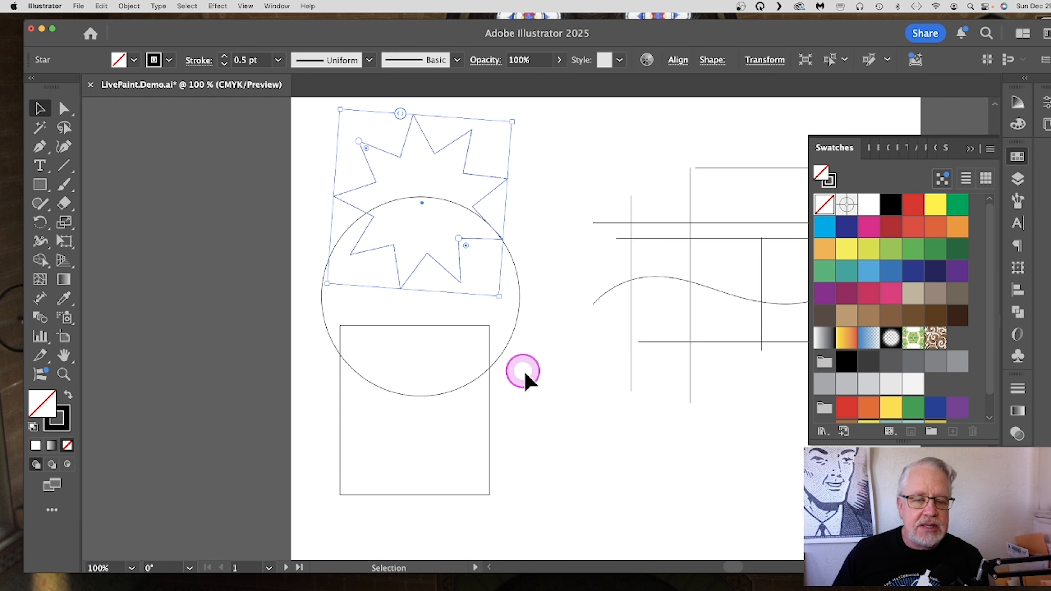
Select the overlapping star, circle and rectangle together.
left_click(459, 326)
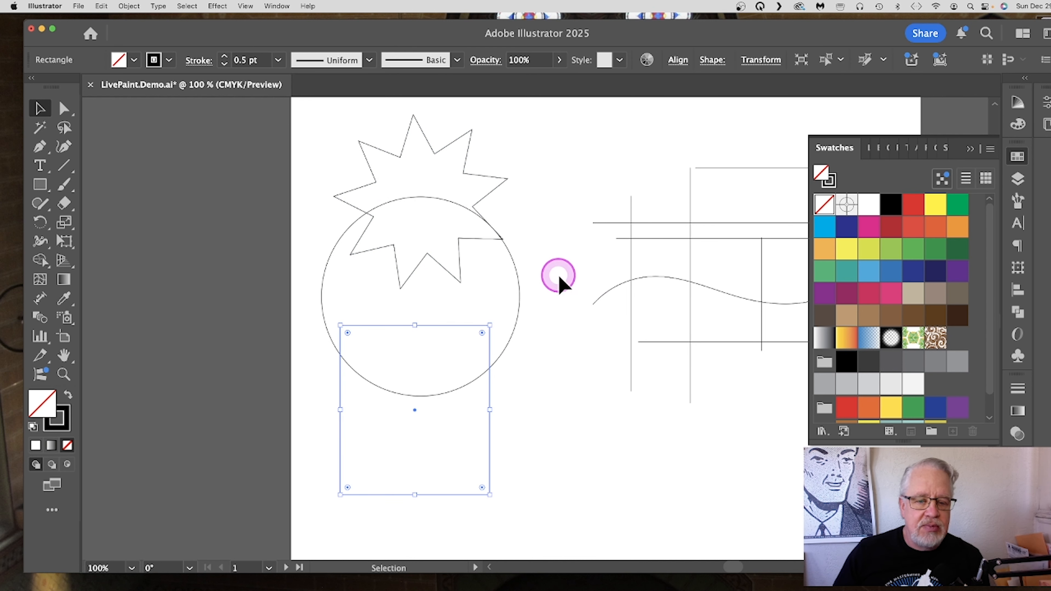
left_click(519, 292)
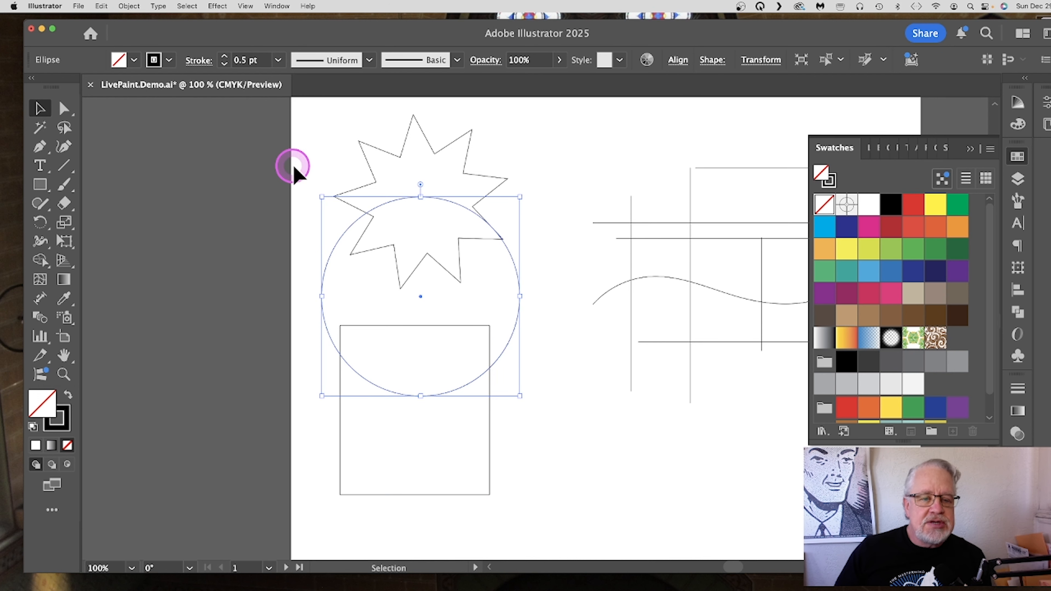
left_click_drag(325, 251, 547, 507)
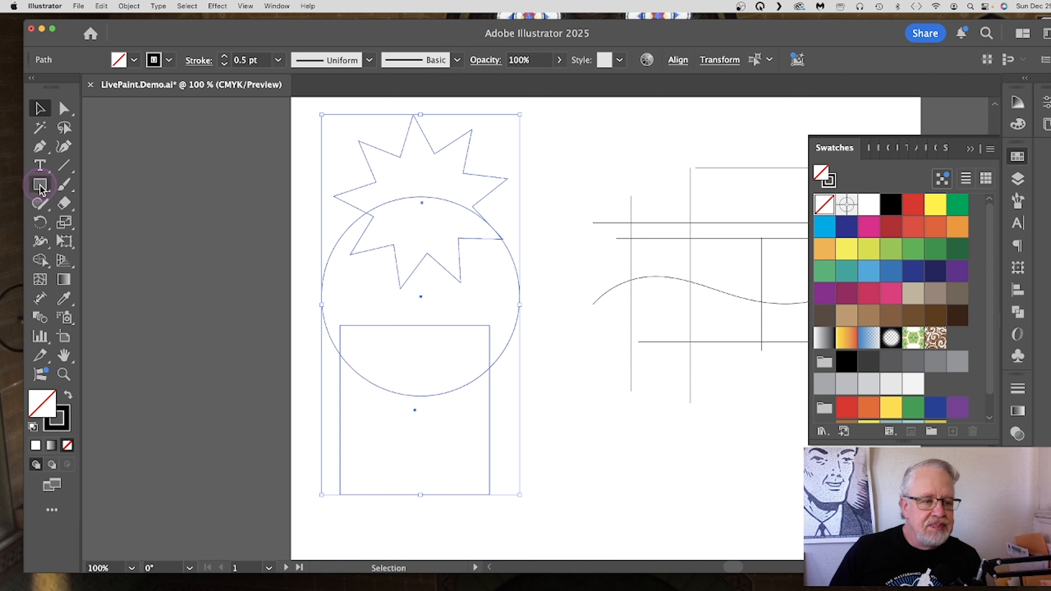
Convert the selected star, circle and rectangle into a Live Paint group with the Live Paint Bucket.
left_click(40, 261)
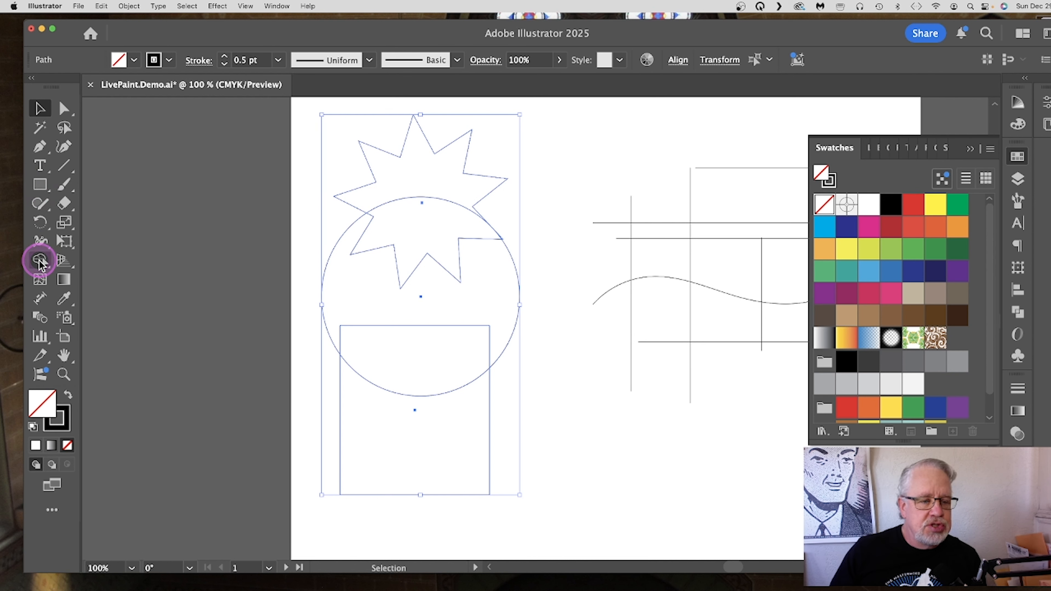
left_click(40, 261)
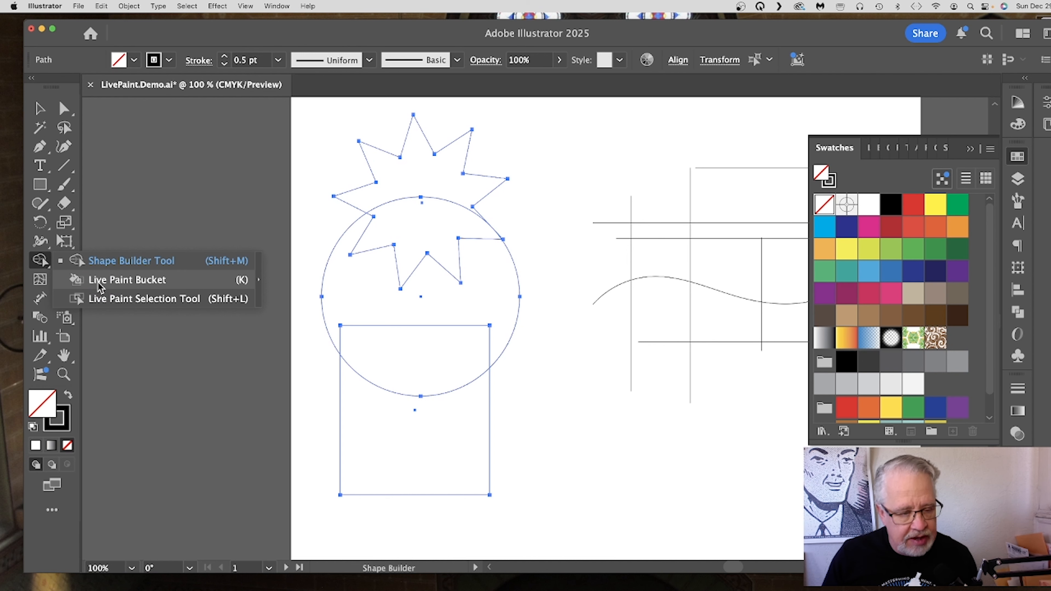
key("shift+super")
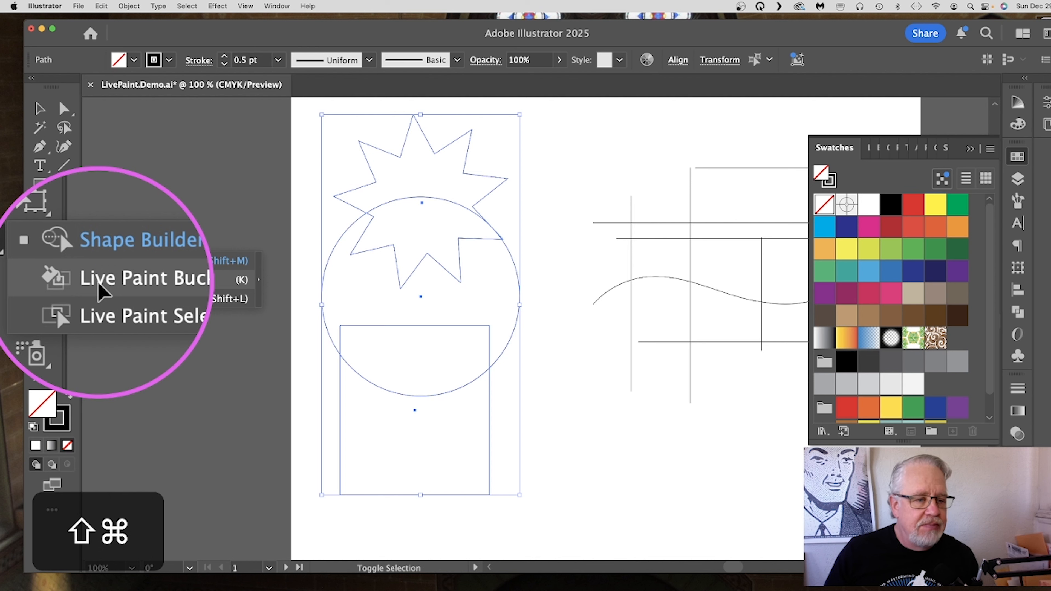
left_click(98, 281)
left_click(393, 303)
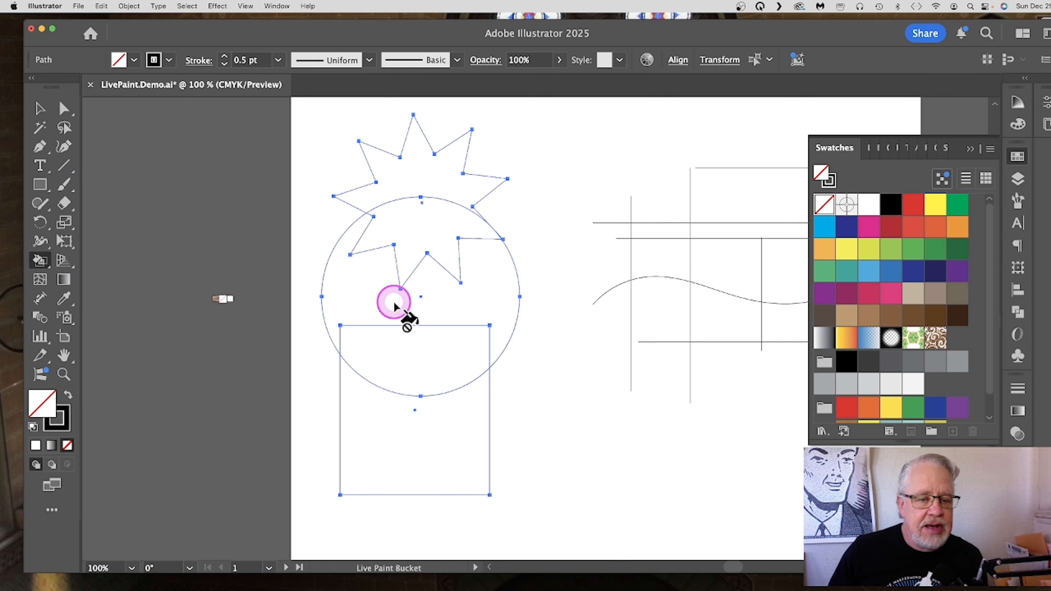
left_click(438, 293)
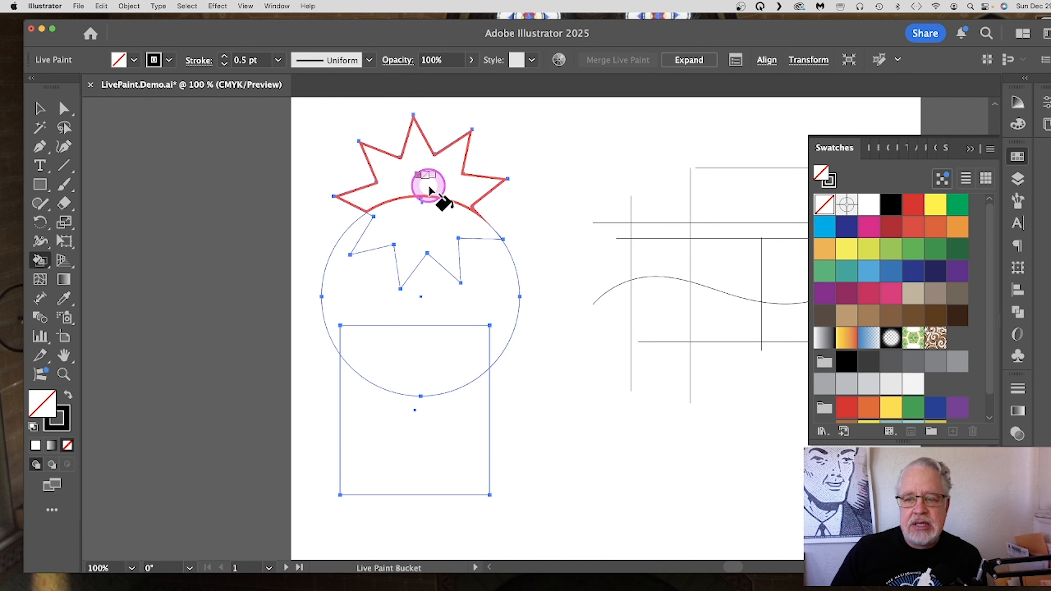
Set the Live Paint Bucket's fill to the magenta swatch and its stroke to None.
left_click(872, 235)
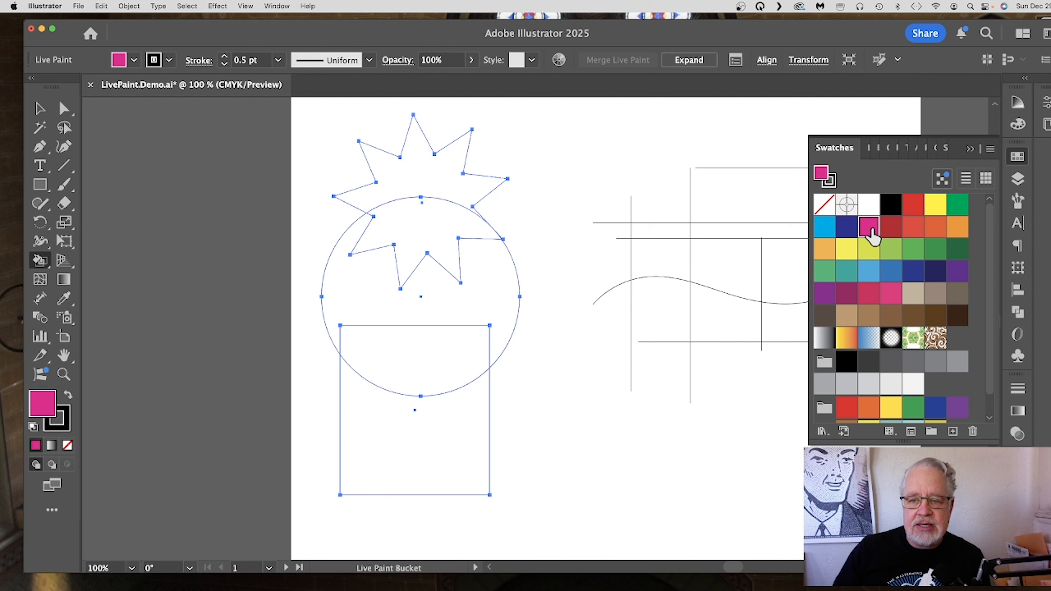
left_click(829, 179)
left_click(824, 209)
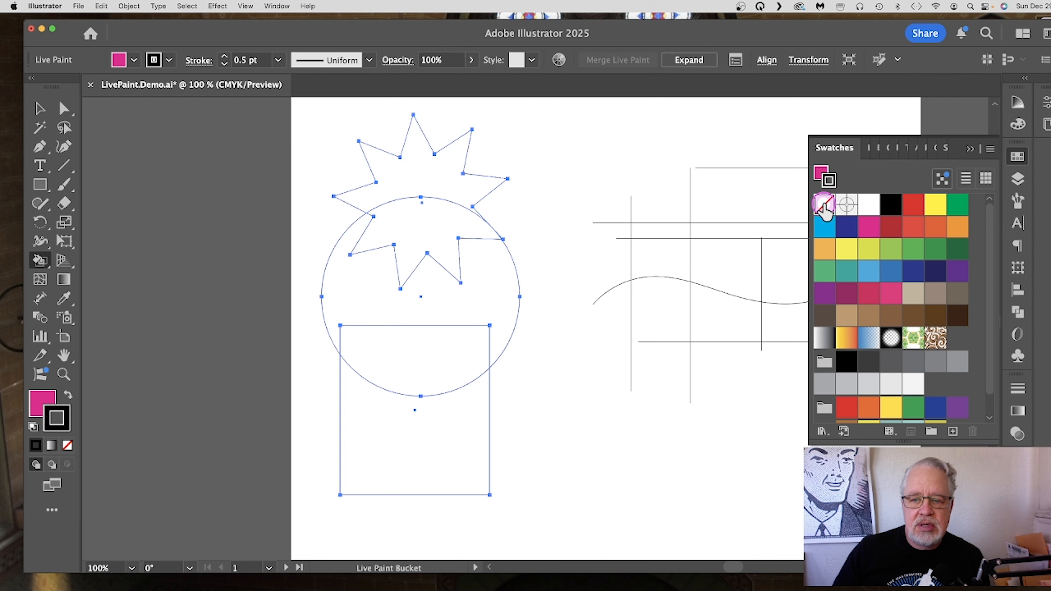
left_click(819, 173)
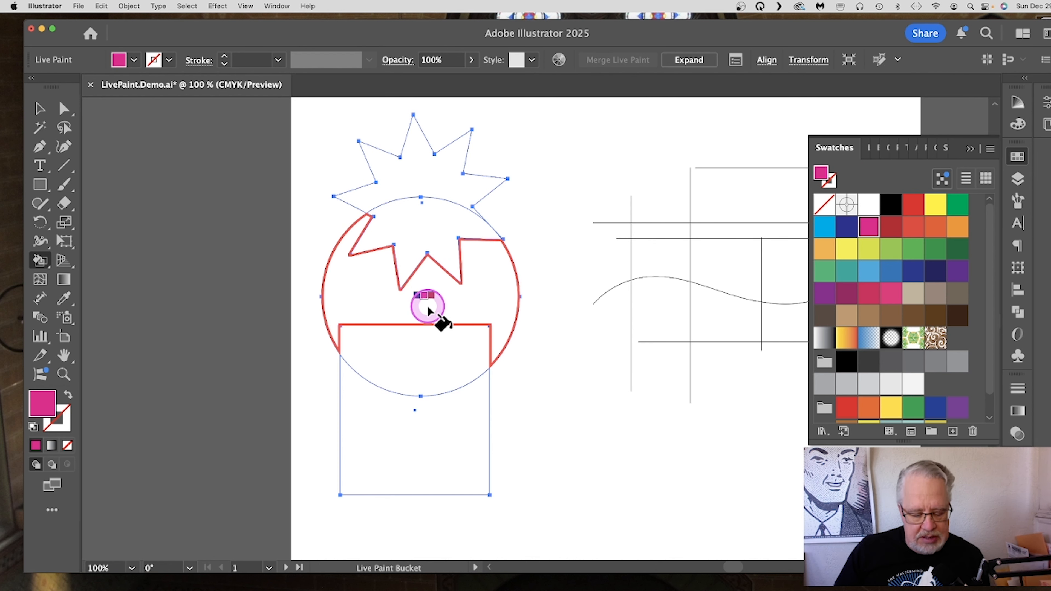
key("shift+super")
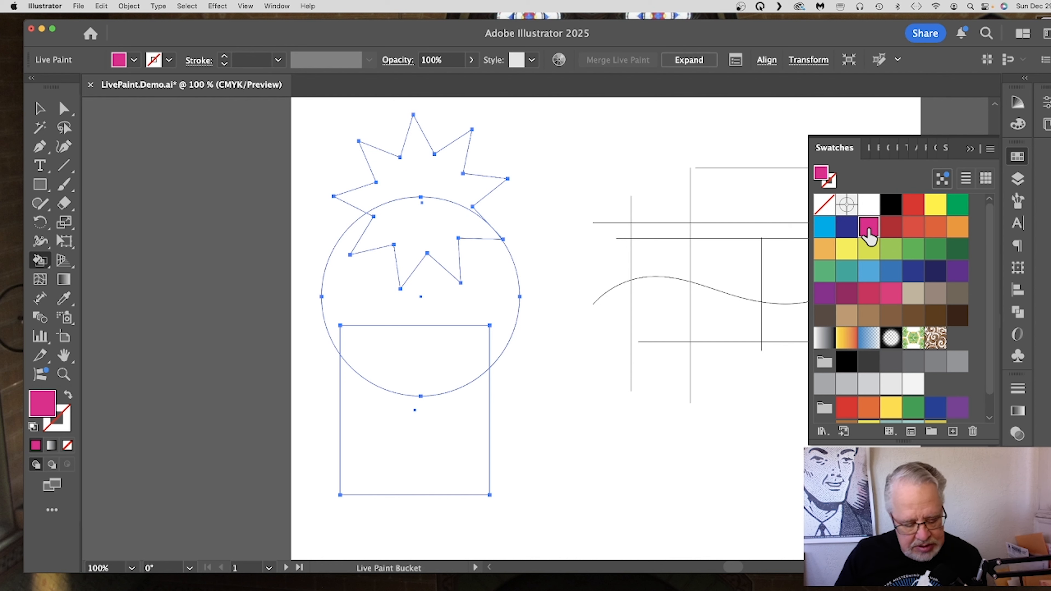
key("super+shift")
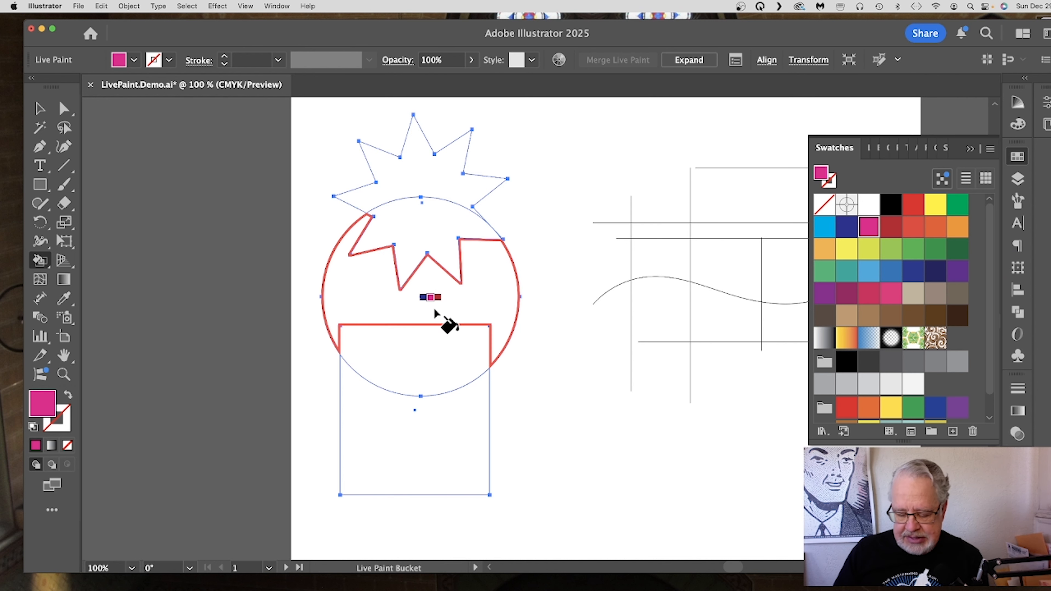
Cycle the Live Paint Bucket's fill back and forth through neighbouring swatches and between swatch groups.
key("Right")
key("Right")
key("Right")
key("Right")
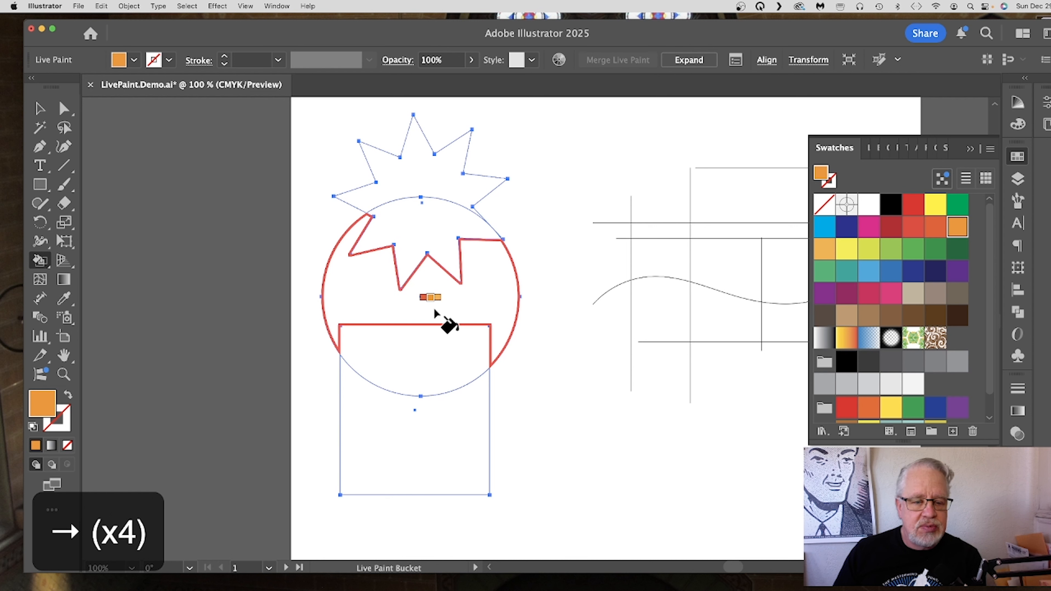
key("Left")
key("Left")
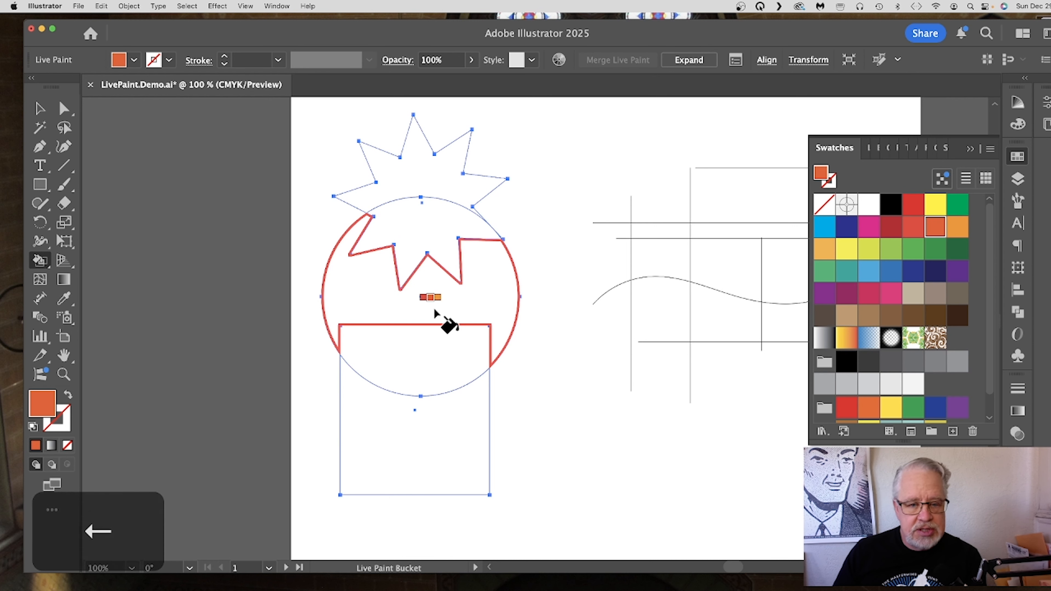
key("Left")
key("Left")
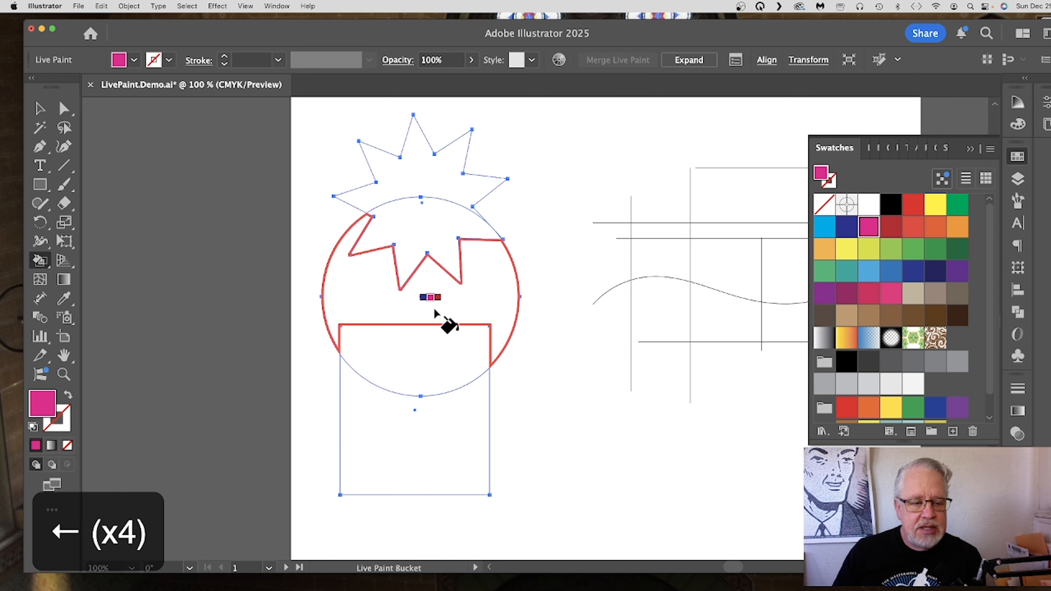
key("Right")
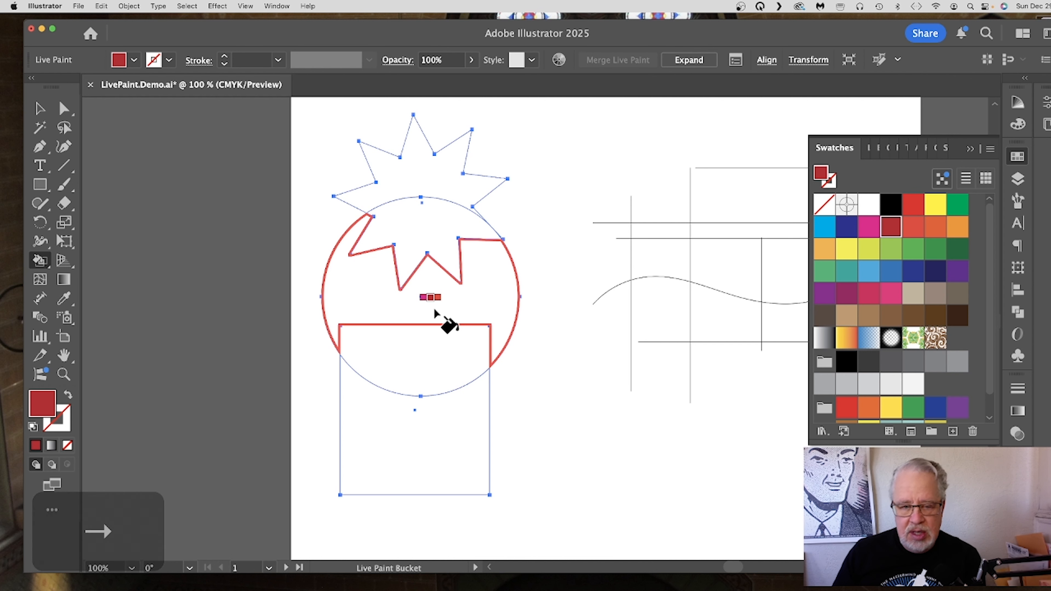
key("Up")
key("Down")
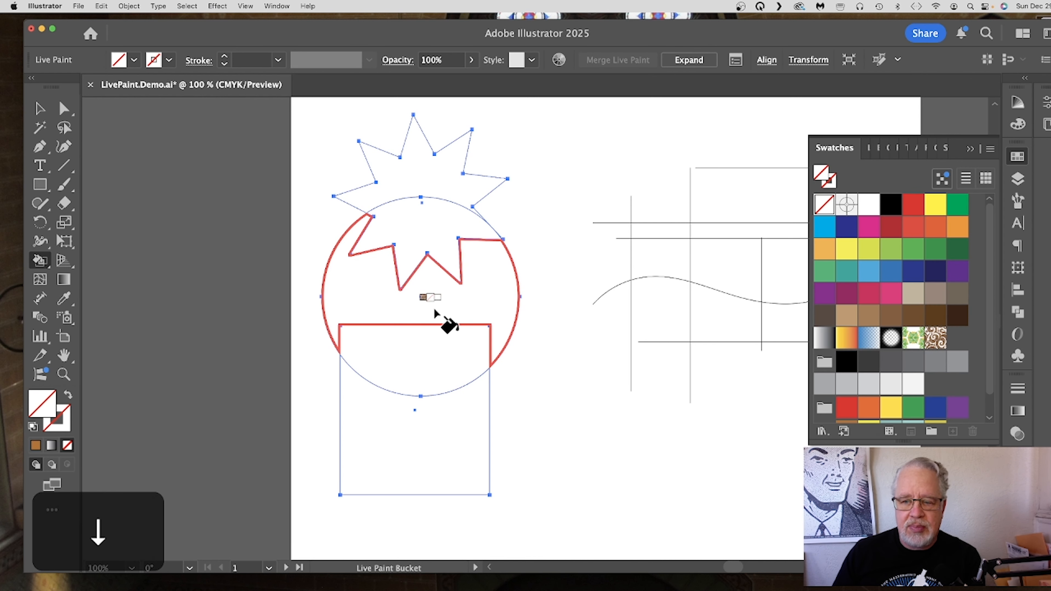
key("Right")
key("Right")
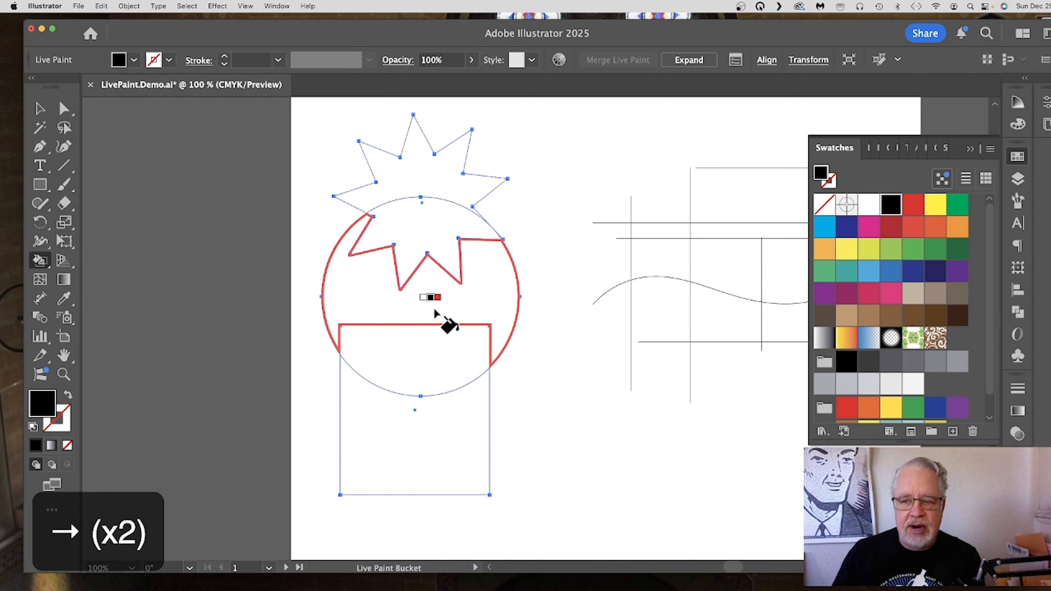
key("Down")
key("Up")
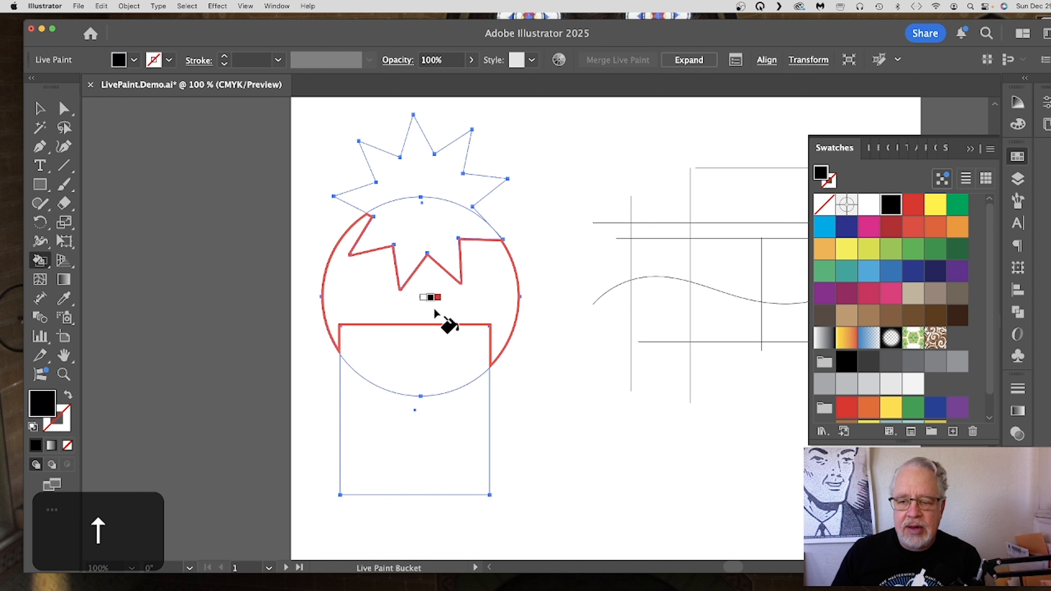
Paint the star's area above the circle magenta and the overlap of star and circle cyan.
left_click(870, 230)
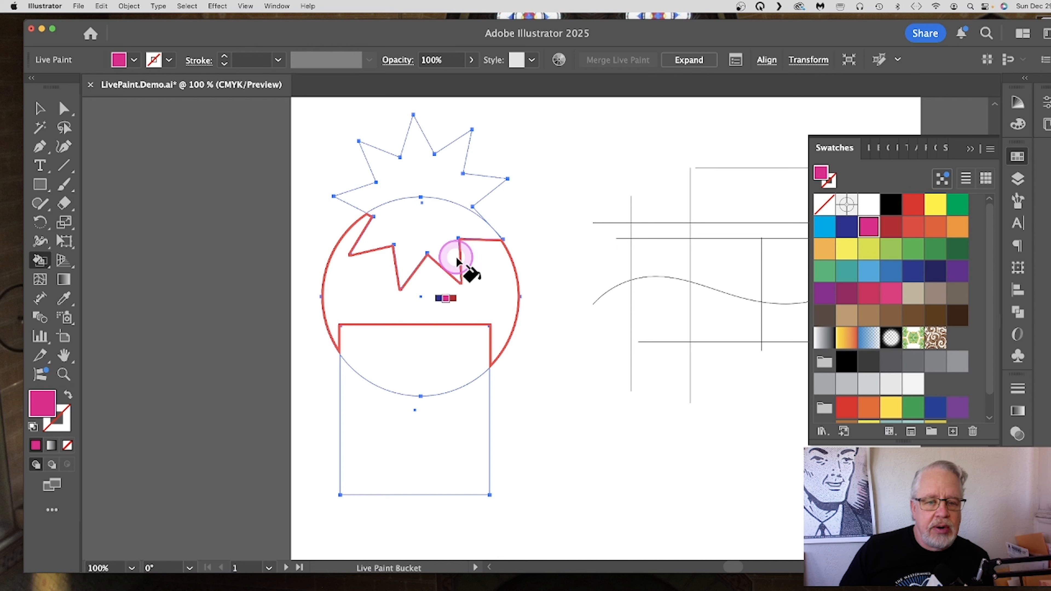
left_click(428, 171)
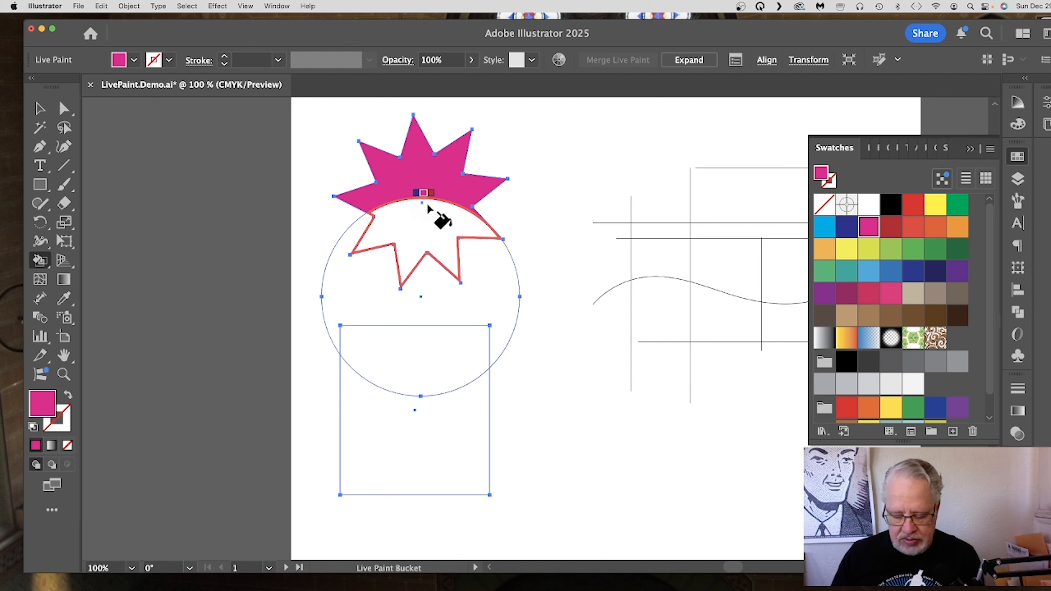
key("Left")
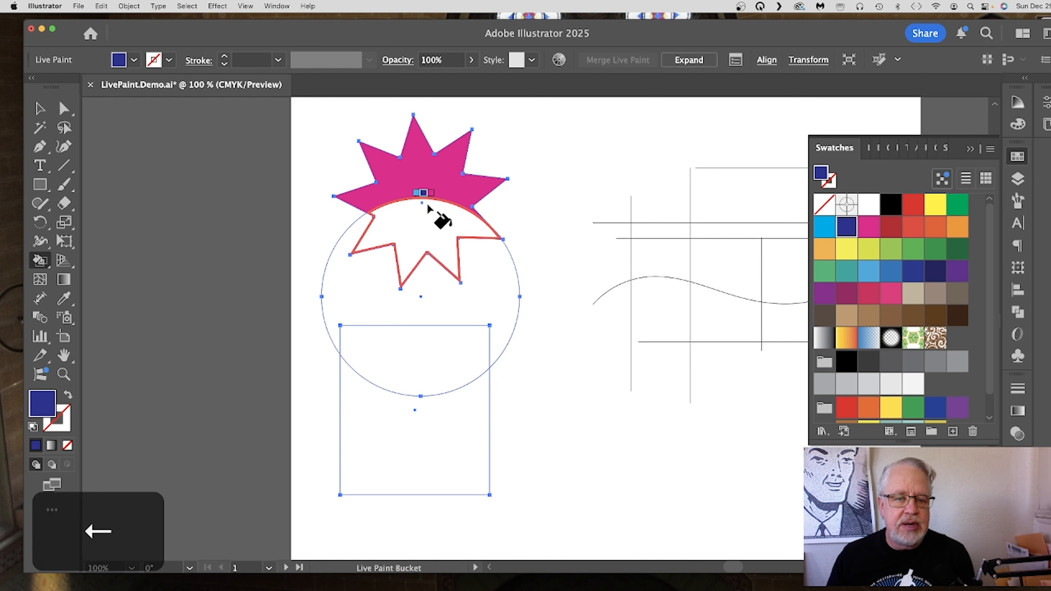
key("Left")
left_click(420, 226)
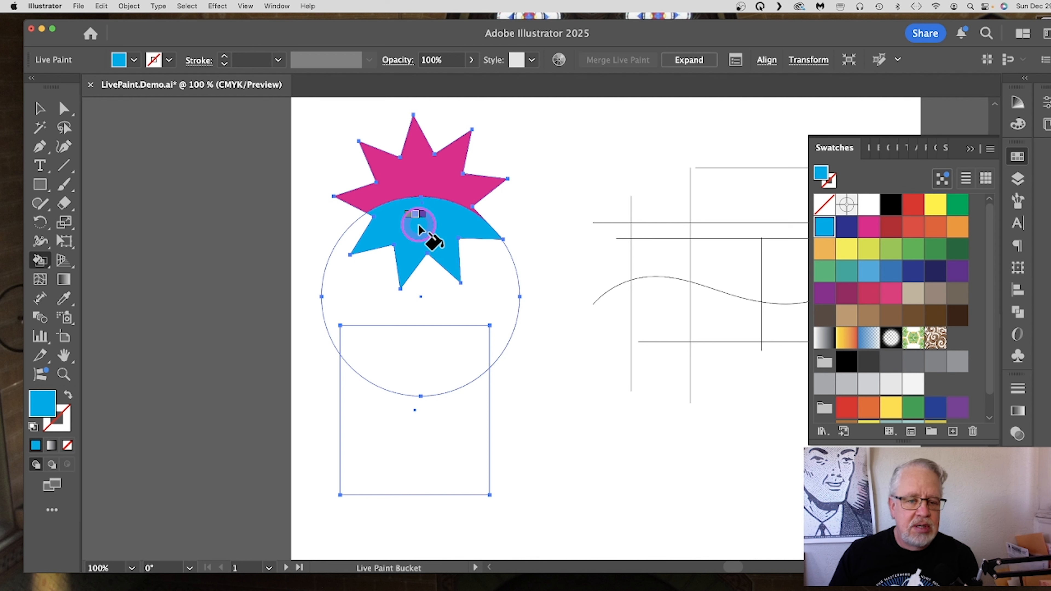
Paint the overlap of the circle and the rectangle dark red.
key("Right")
key("Right")
key("Right")
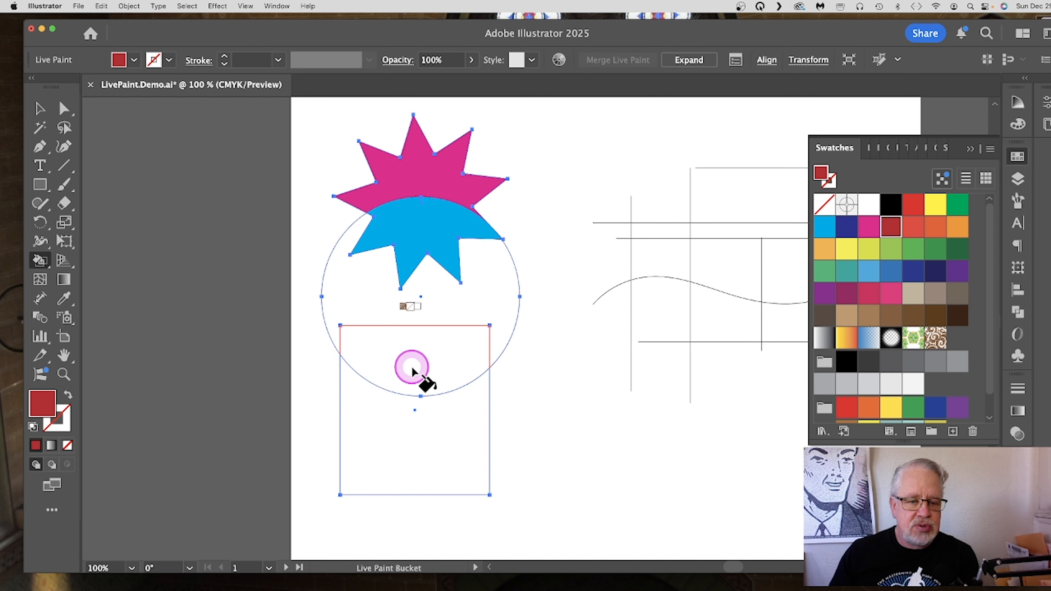
left_click(418, 360)
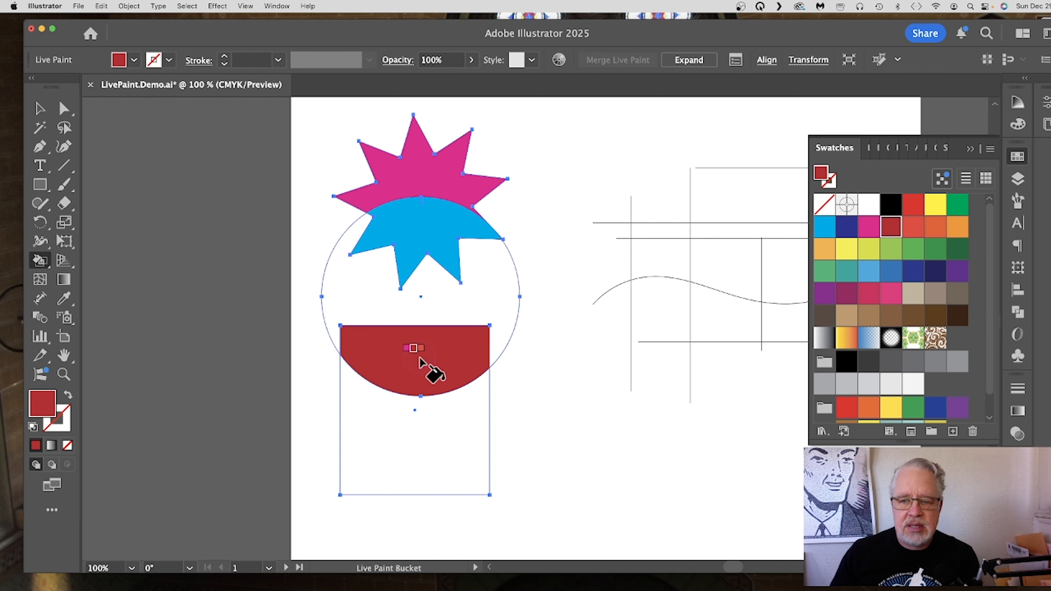
Paint the remaining circle area light green and the rest of the rectangle orange.
left_click(890, 249)
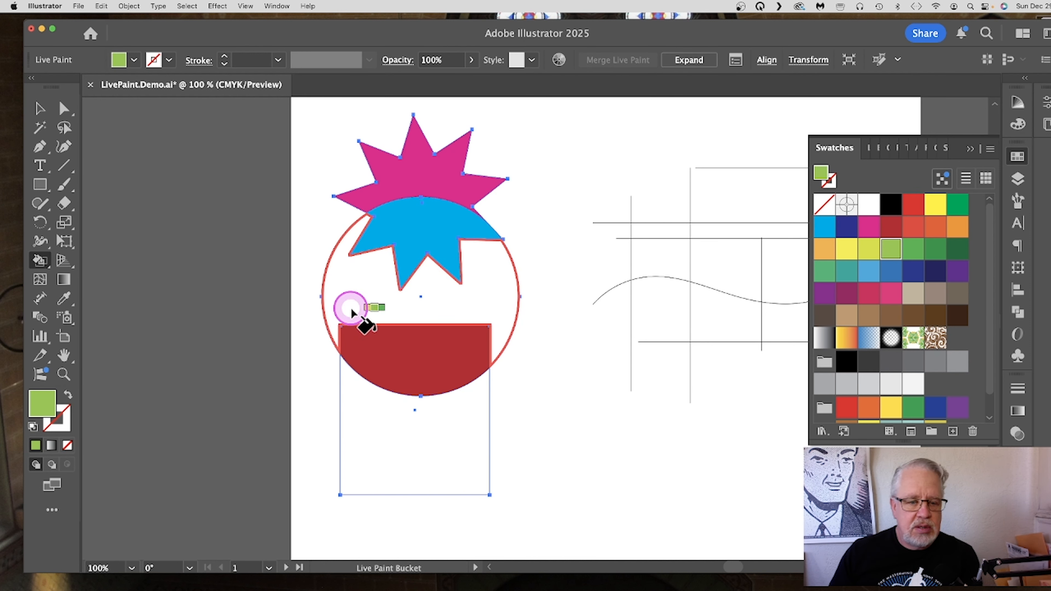
left_click(357, 297)
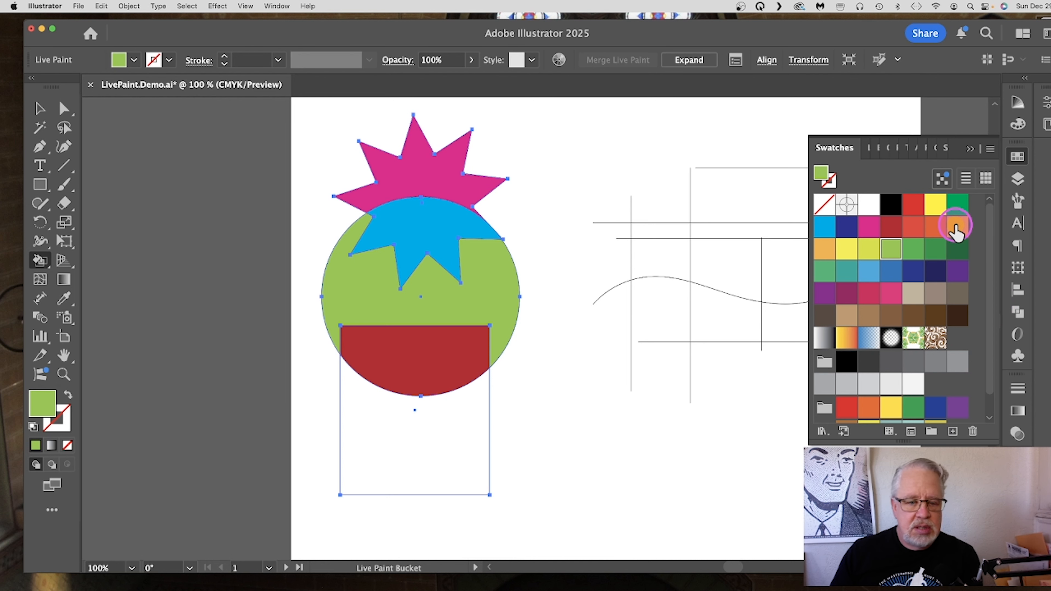
left_click(949, 232)
left_click(385, 465)
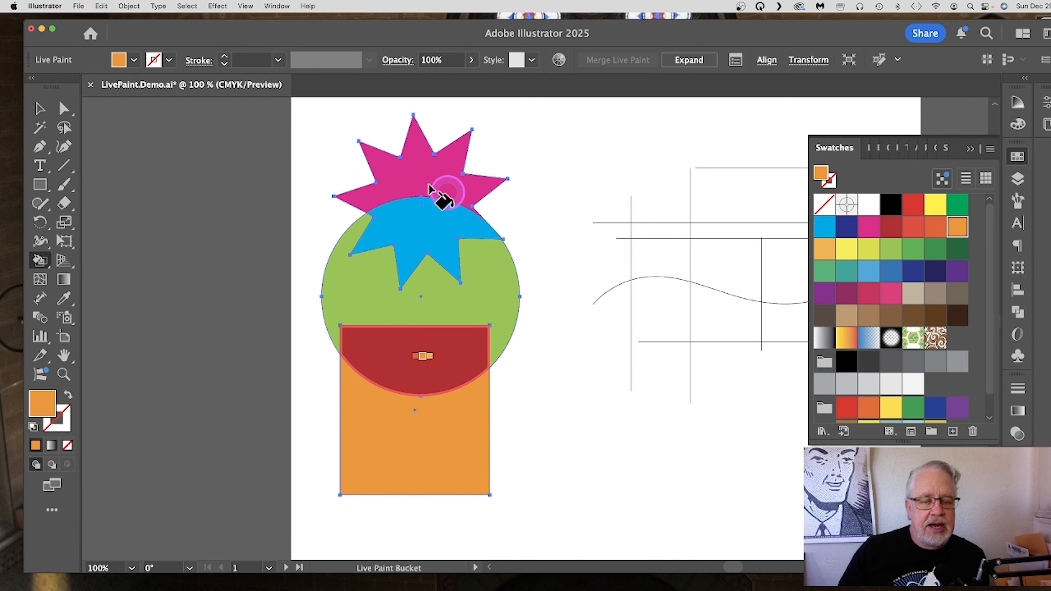
Move the whole Live Paint group slightly to the right and down as one object.
left_click(40, 109)
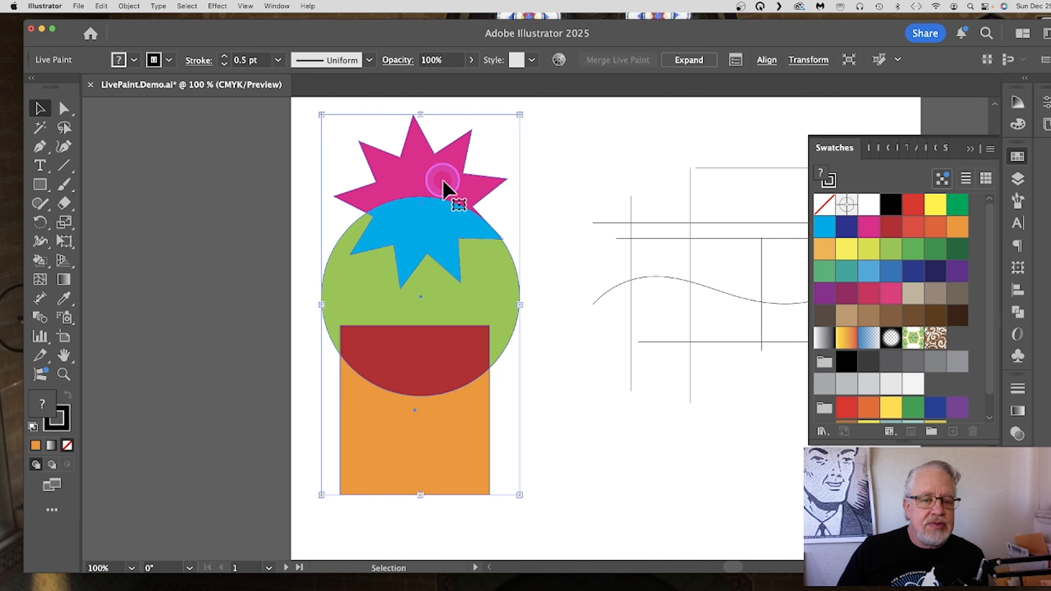
left_click(566, 145)
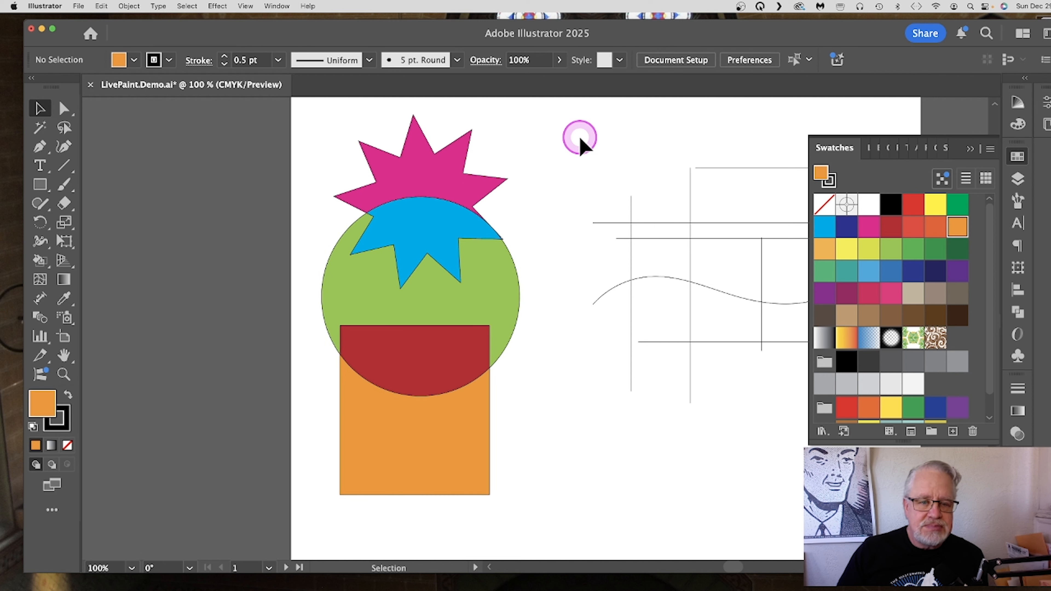
left_click_drag(437, 187, 449, 189)
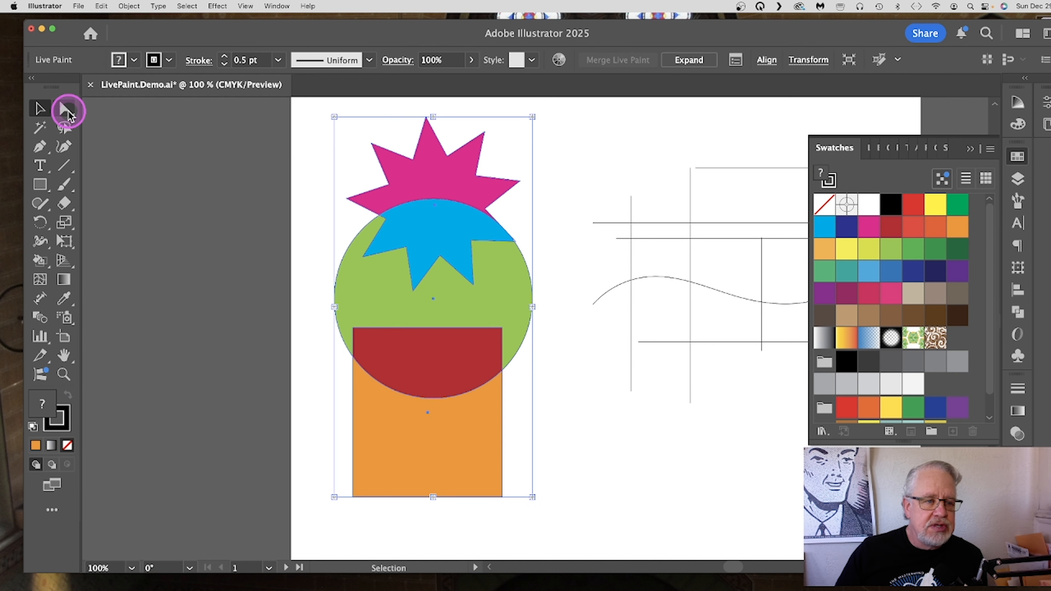
Use Direct Selection to shift the star slightly left and the rectangle slightly right within the Live Paint group.
left_click(64, 109)
left_click(544, 149)
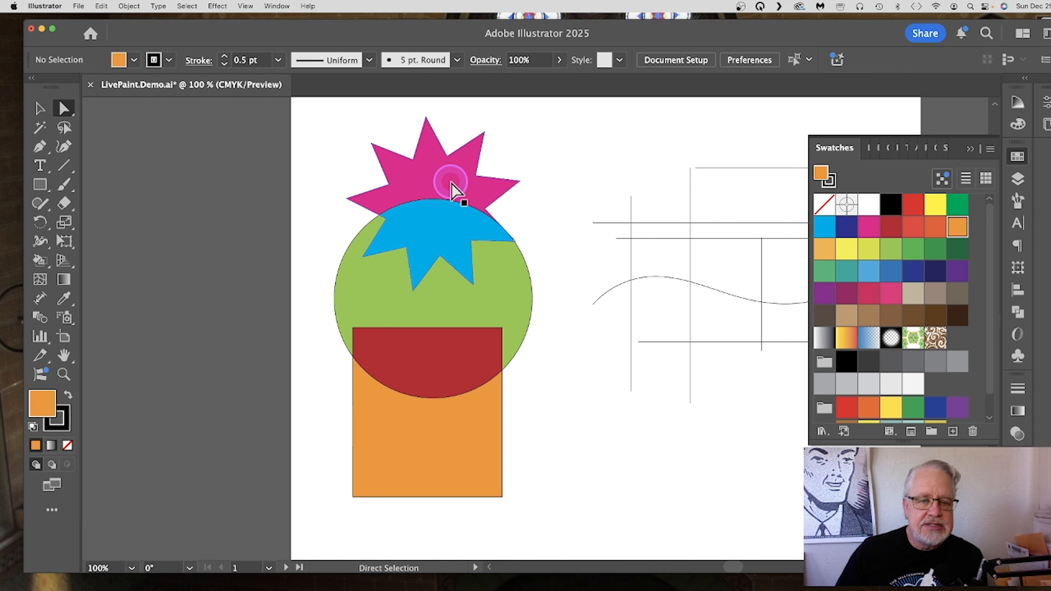
mouse_move(463, 191)
left_mouse_down()
mouse_move(415, 183)
mouse_move(509, 191)
mouse_move(440, 182)
mouse_move(443, 191)
left_mouse_up()
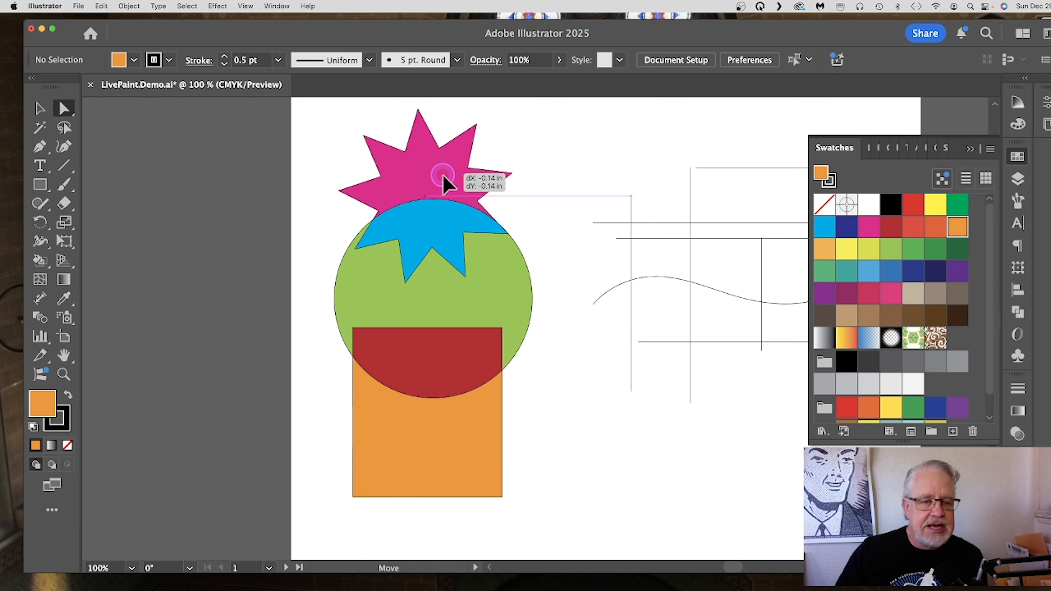
left_click_drag(444, 183, 440, 184)
mouse_move(463, 473)
left_mouse_down()
mouse_move(489, 470)
mouse_move(410, 461)
mouse_move(466, 469)
left_mouse_up()
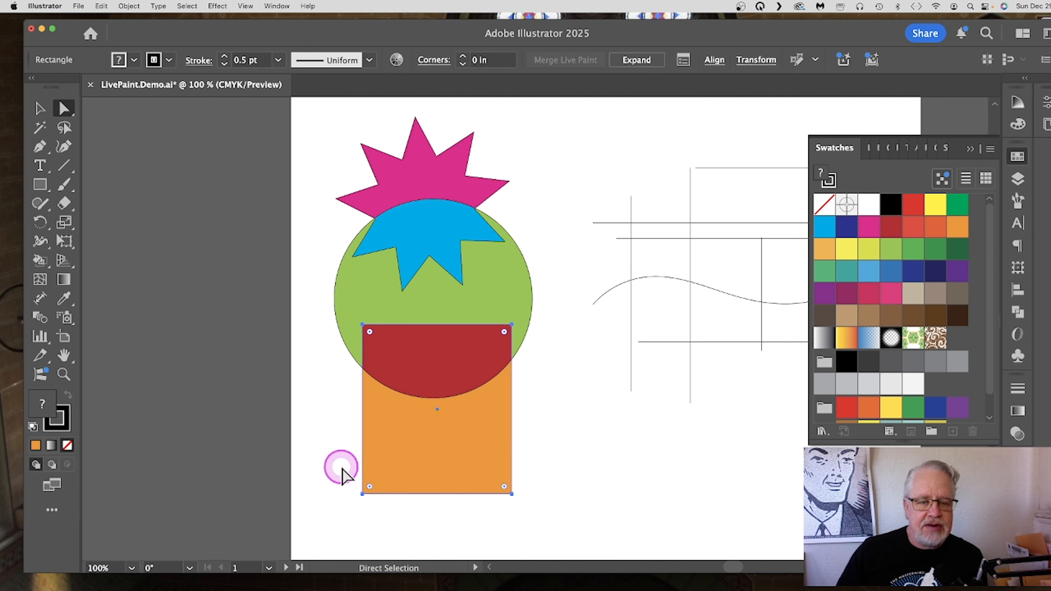
left_click(167, 241)
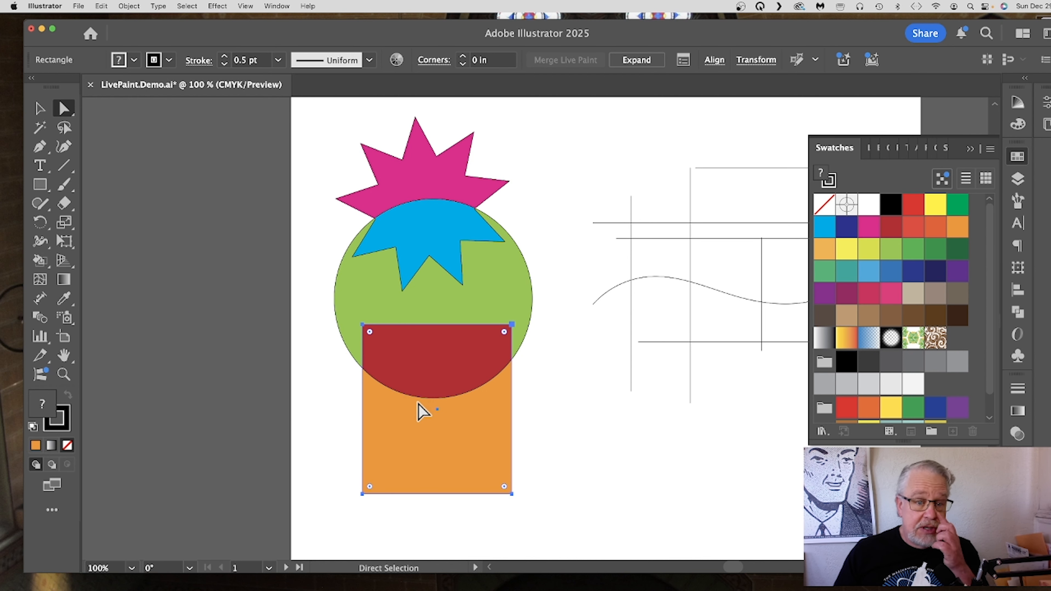
left_click(459, 359)
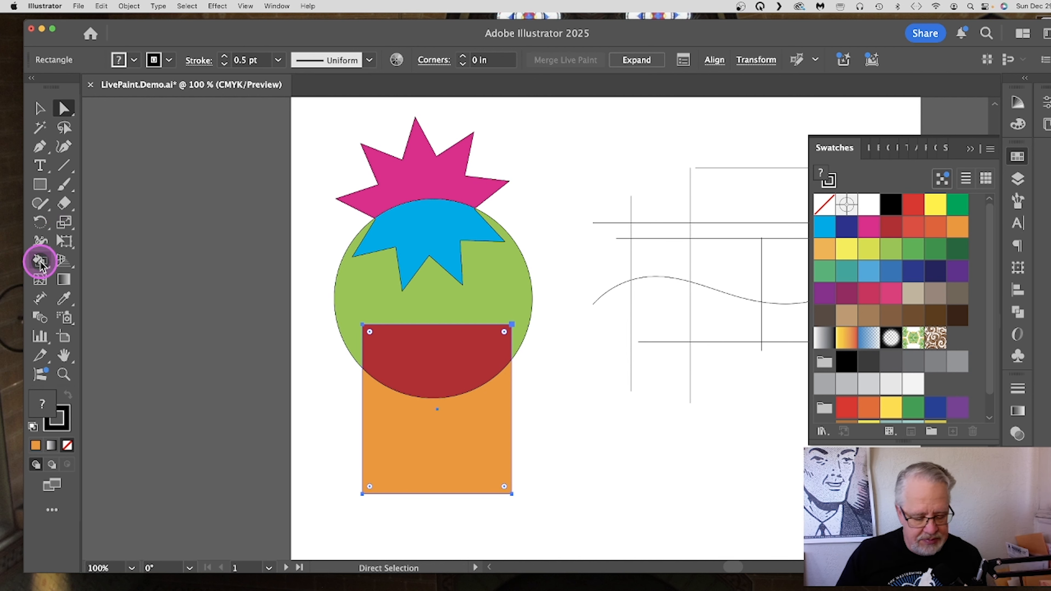
key("shift+super")
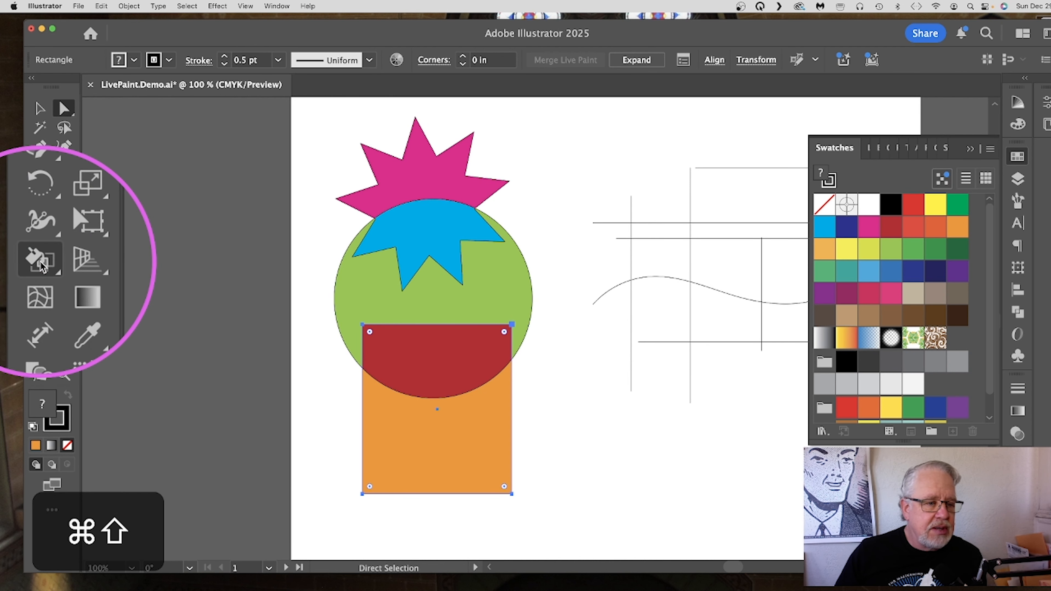
Select every face and edge of the star, circle and rectangle group with the Live Paint Selection tool and set the stroke to none.
left_click(43, 267)
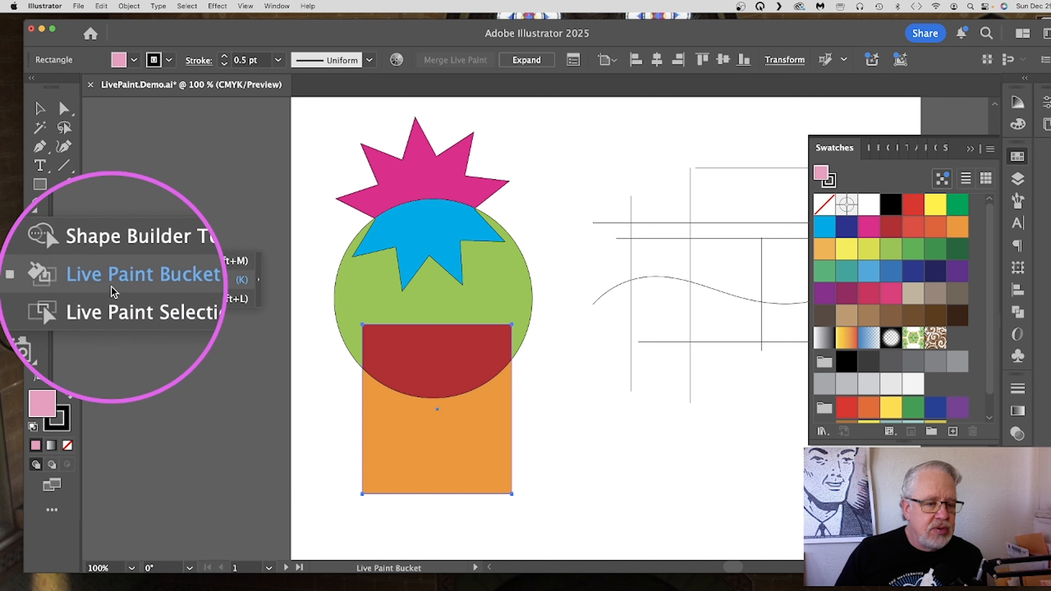
left_click(114, 307)
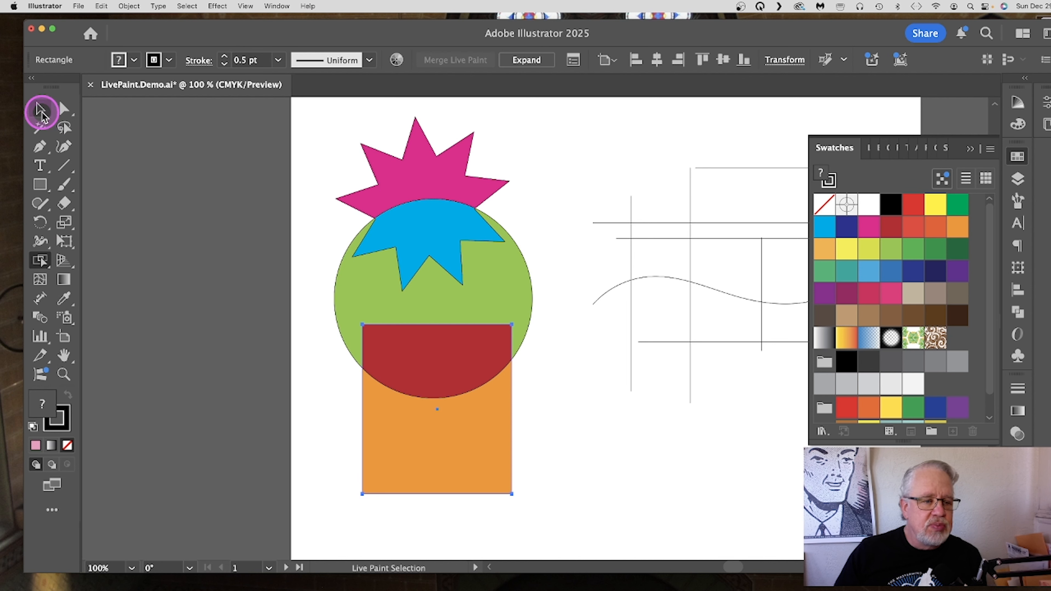
mouse_move(327, 154)
left_mouse_down()
mouse_move(526, 467)
mouse_move(545, 480)
left_mouse_up()
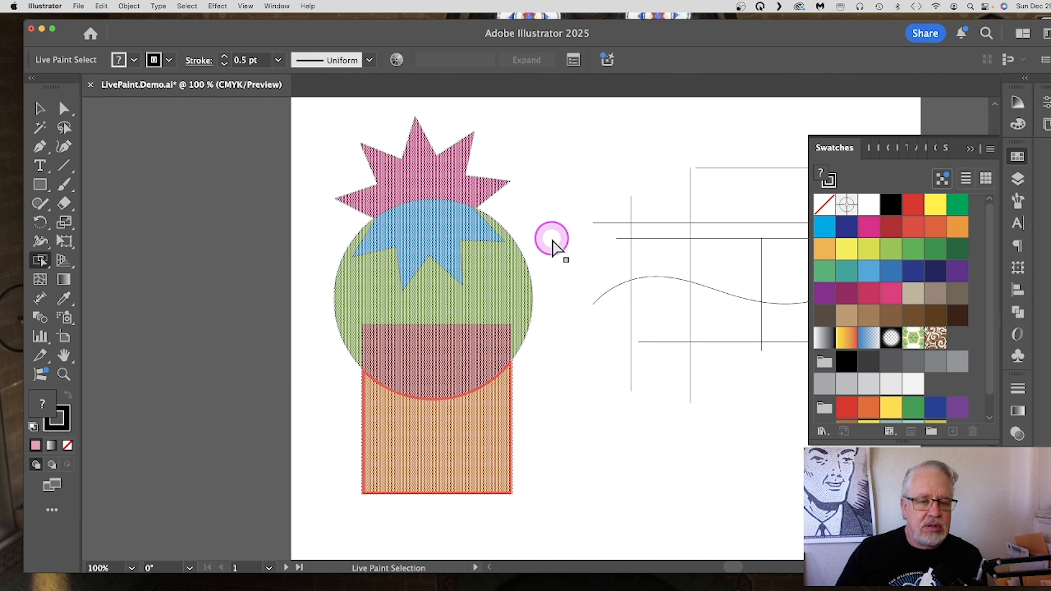
left_click(836, 187)
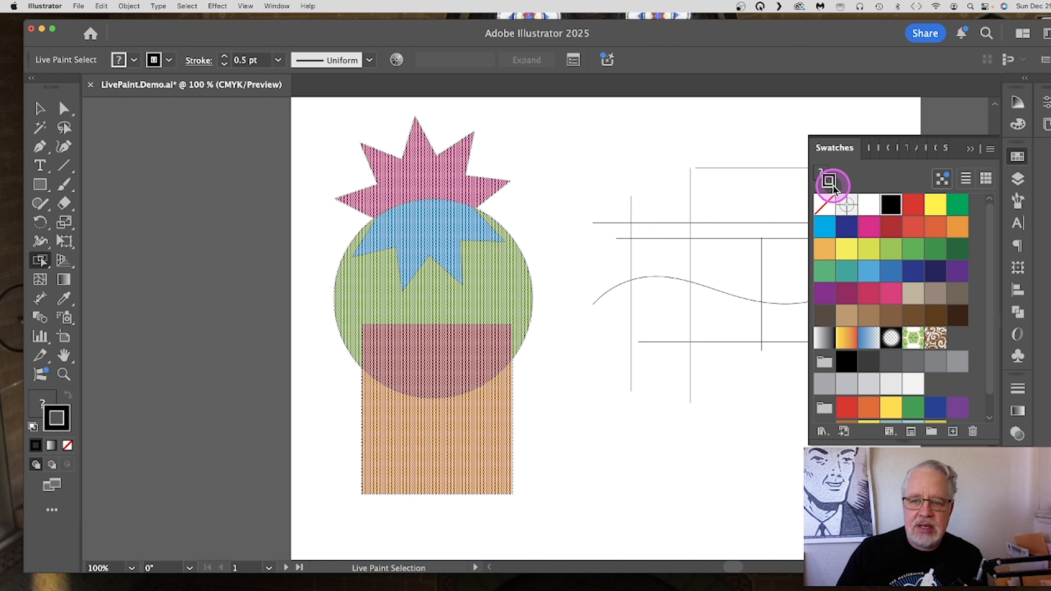
left_click(830, 184)
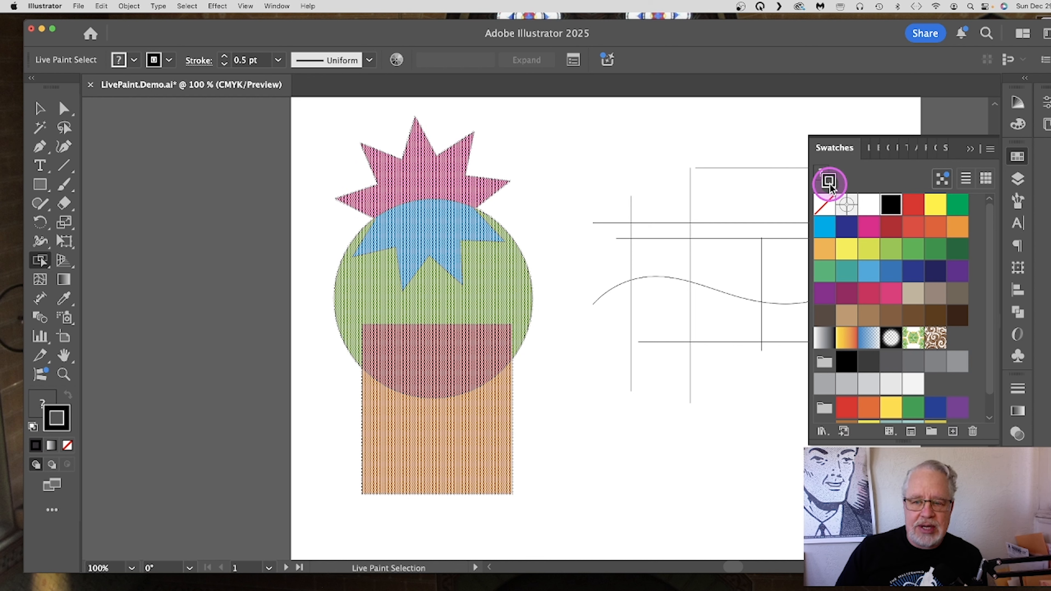
left_click(826, 205)
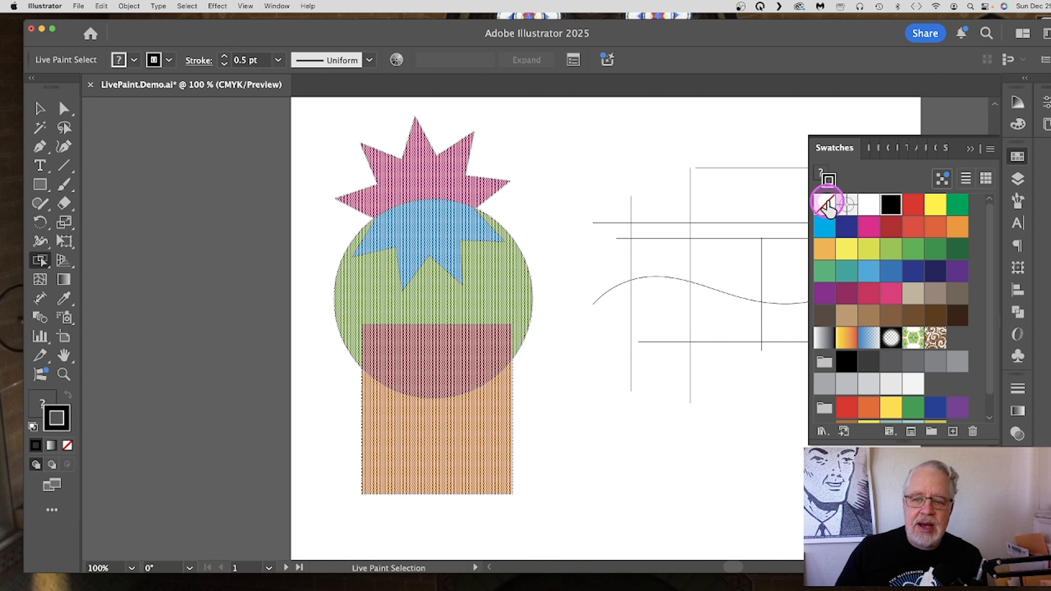
left_click(827, 206)
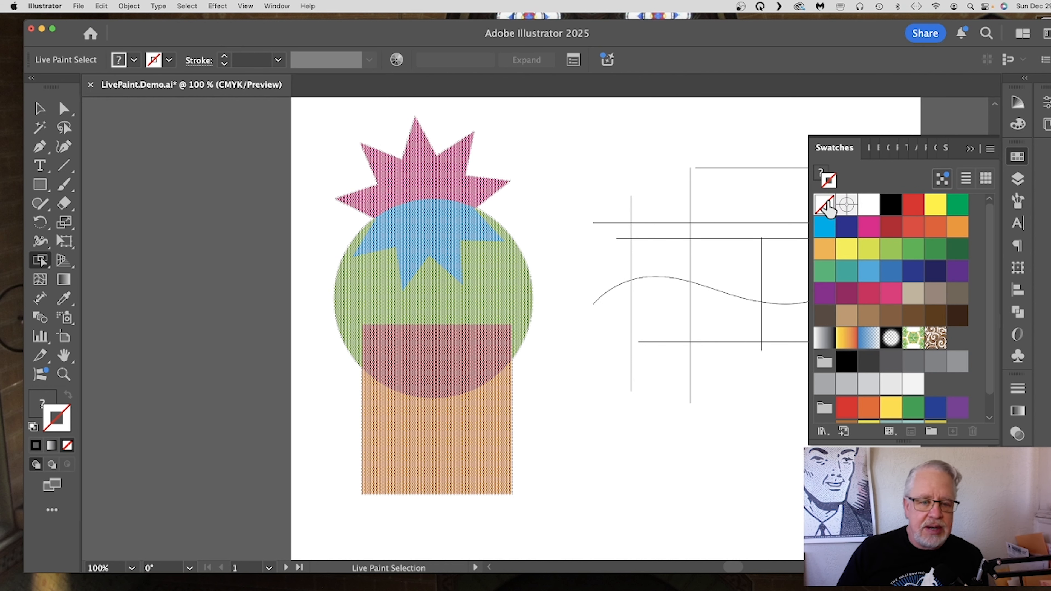
left_click(39, 108)
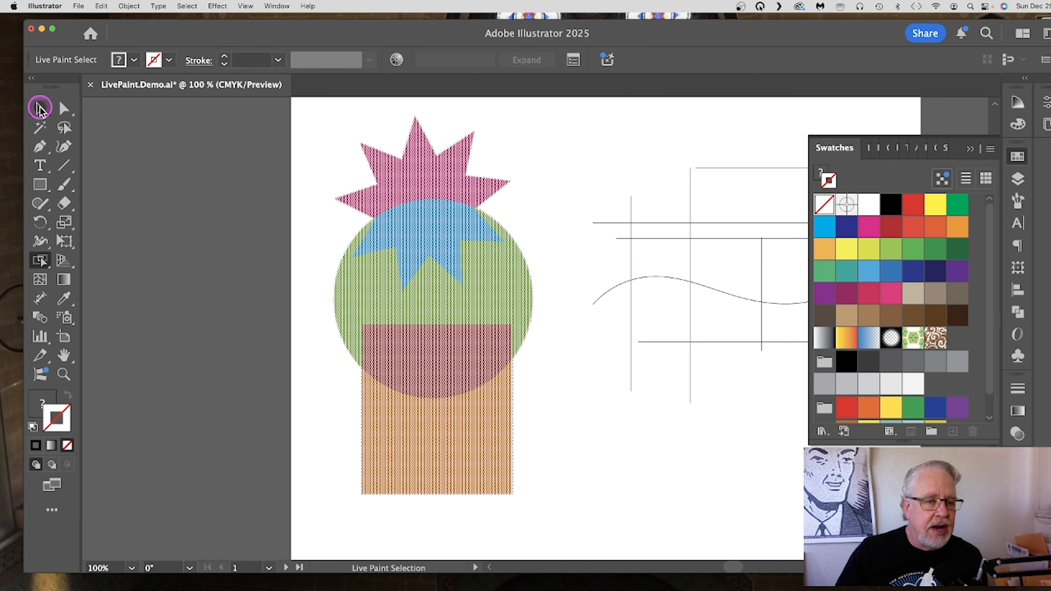
left_click(622, 165)
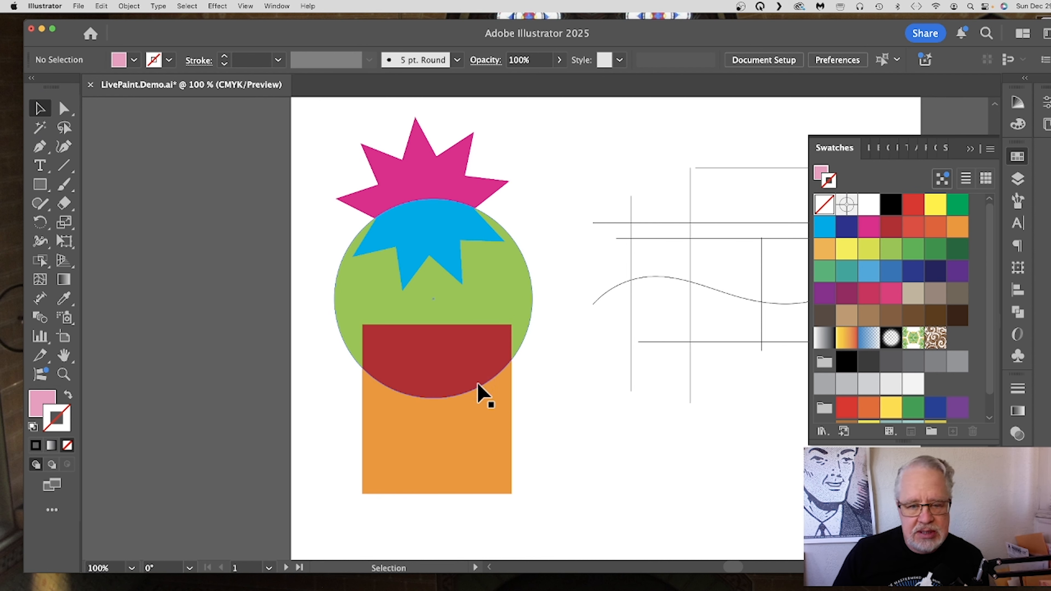
left_click(446, 426)
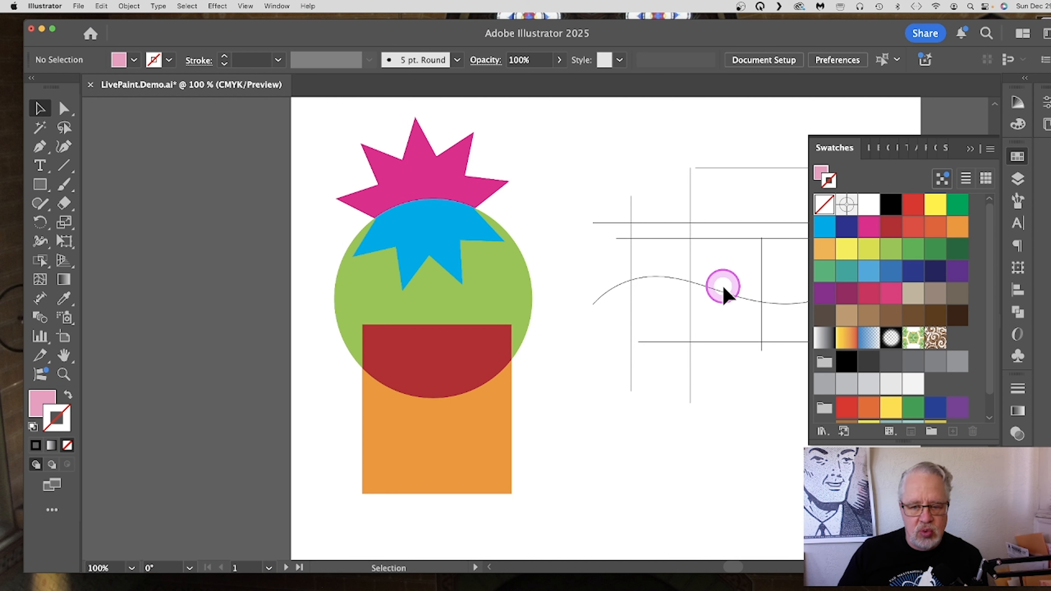
Select all the open straight and curved lines beside the coloured shapes and convert them into a Live Paint group with the Live Paint Bucket.
key("space")
left_click_drag(755, 272, 547, 284)
left_click(64, 108)
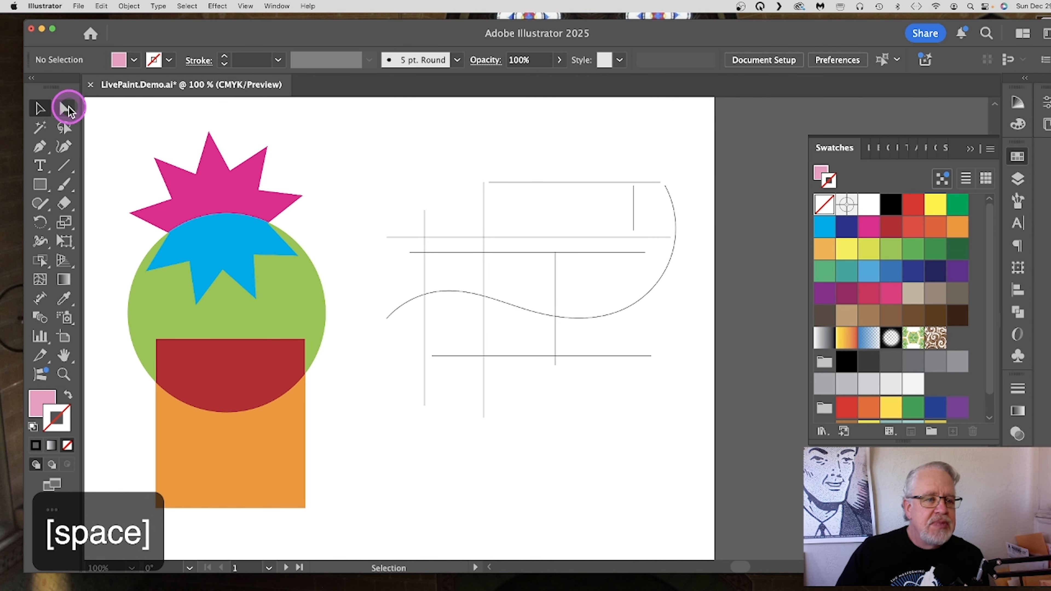
left_click_drag(367, 163, 692, 439)
left_click(41, 374)
left_click(64, 375)
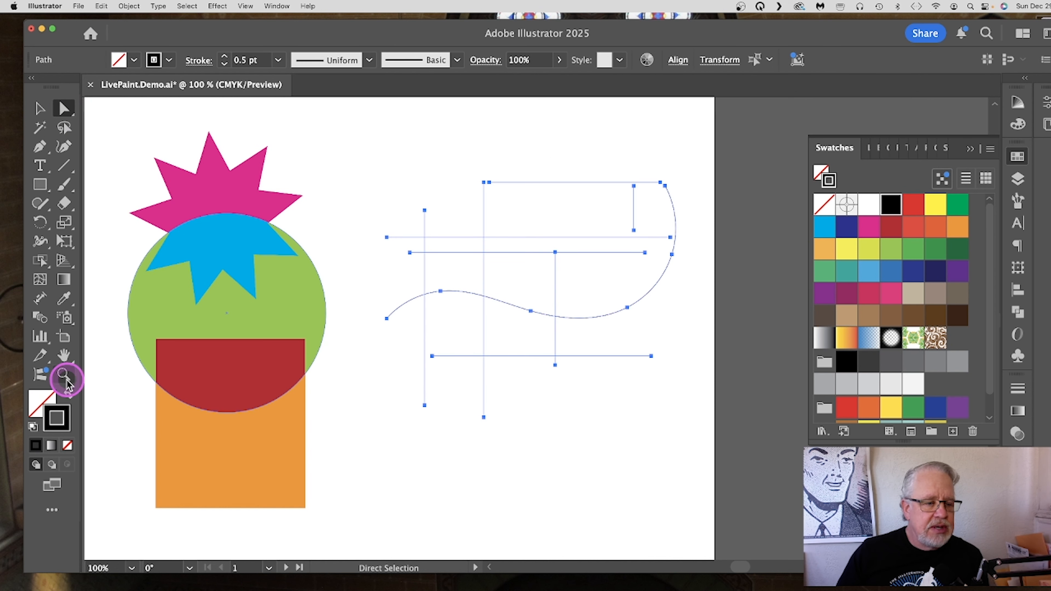
left_click(577, 320)
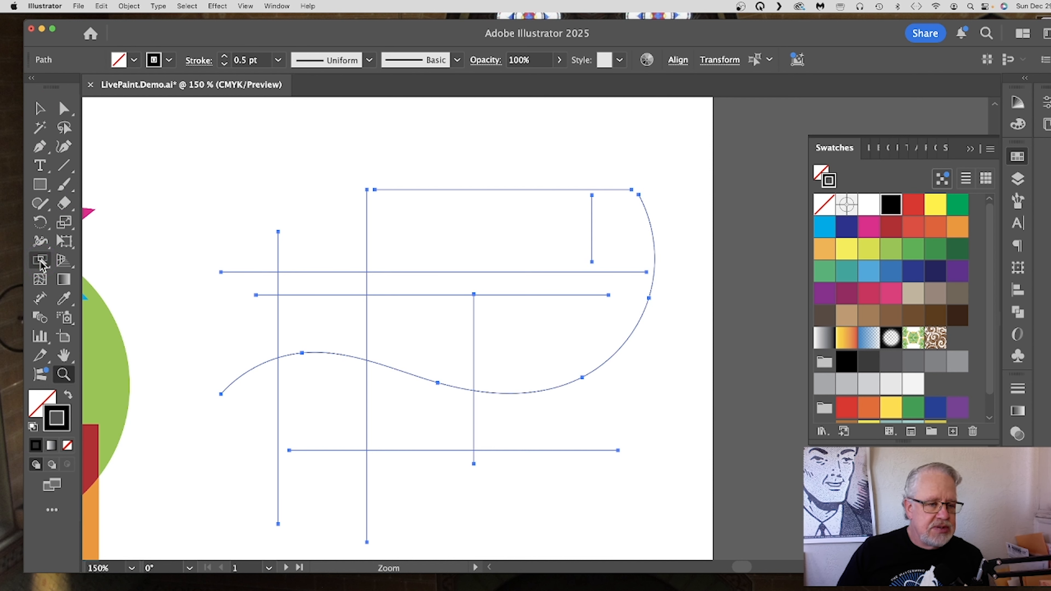
key("k")
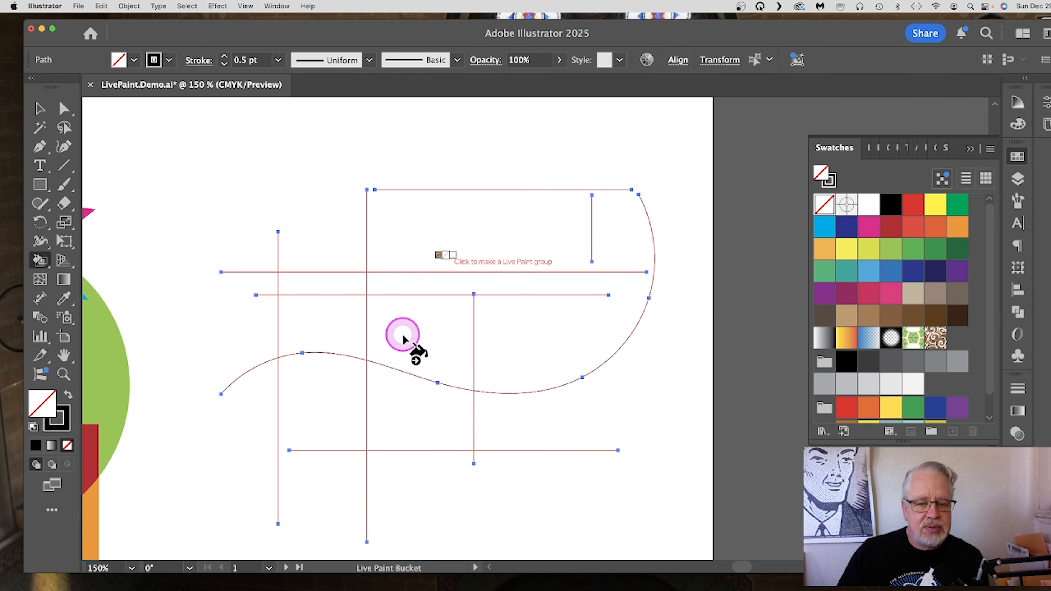
left_click(441, 346)
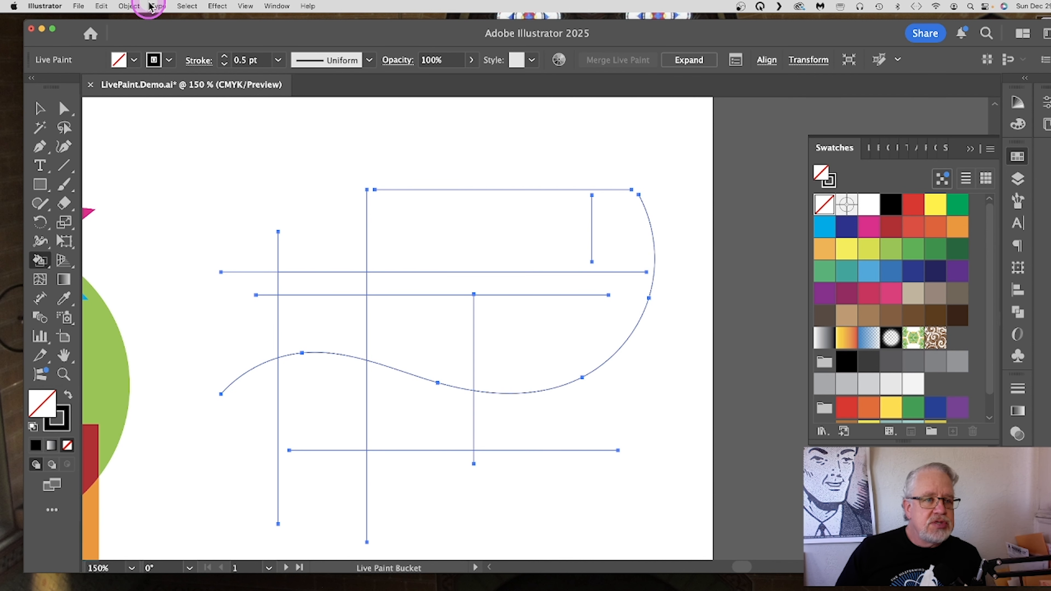
Set the line drawing's Live Paint gap options so that paint stops at Large Gaps.
left_click(129, 6)
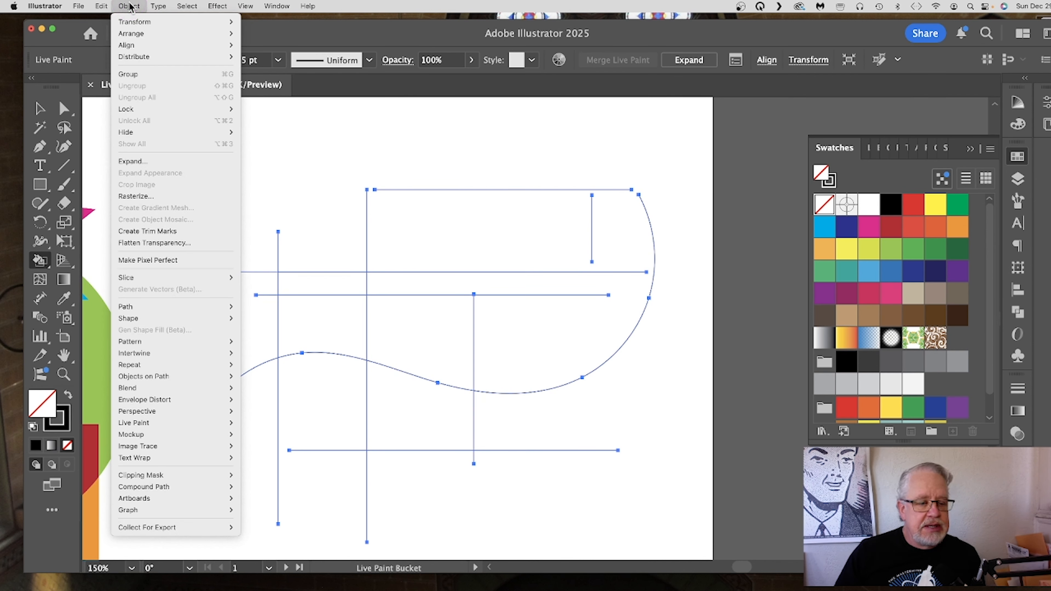
mouse_move(167, 344)
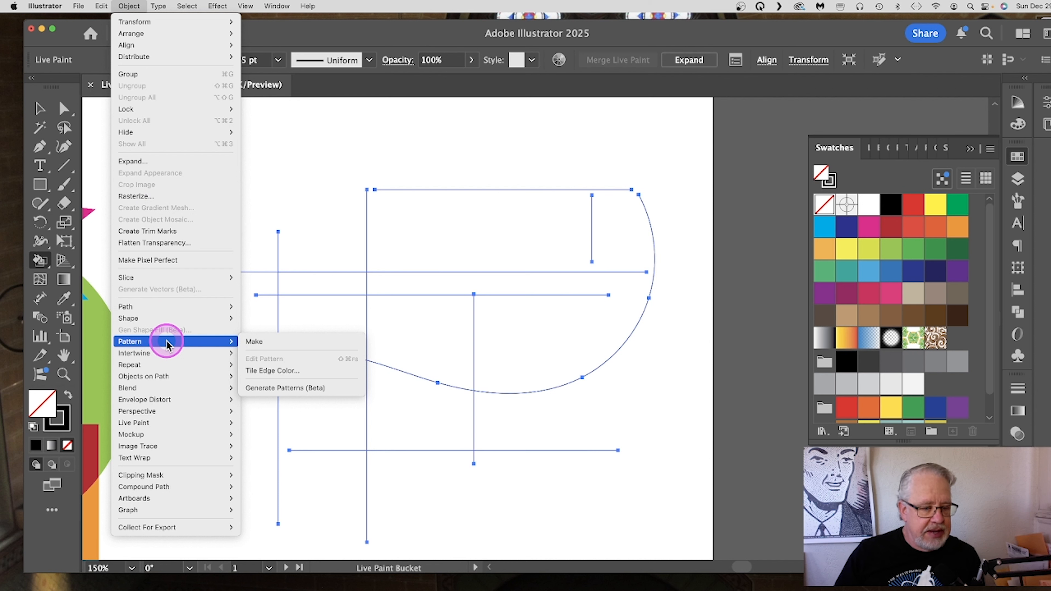
mouse_move(168, 435)
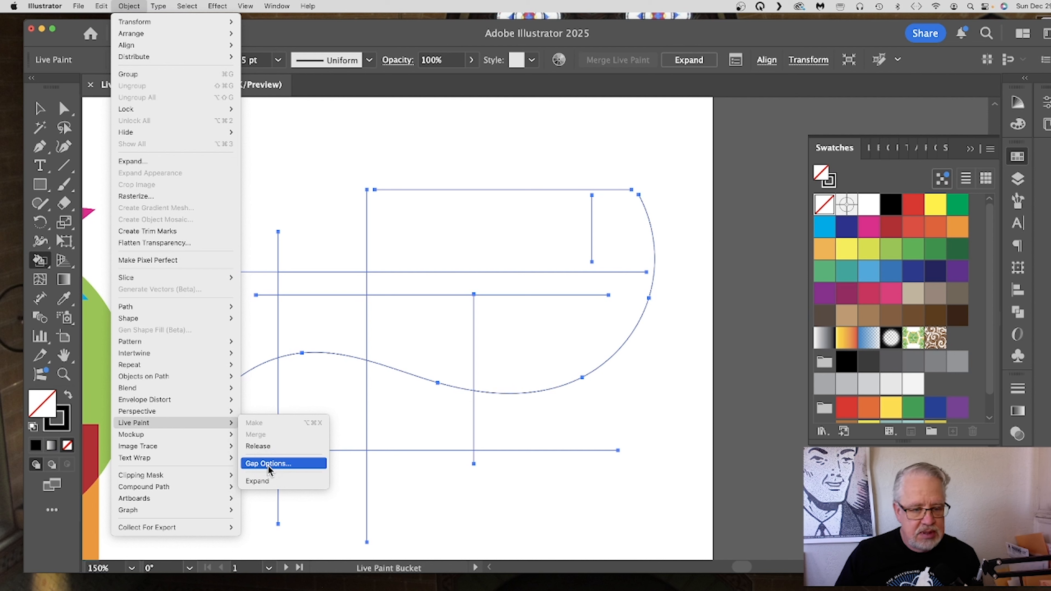
left_click(268, 463)
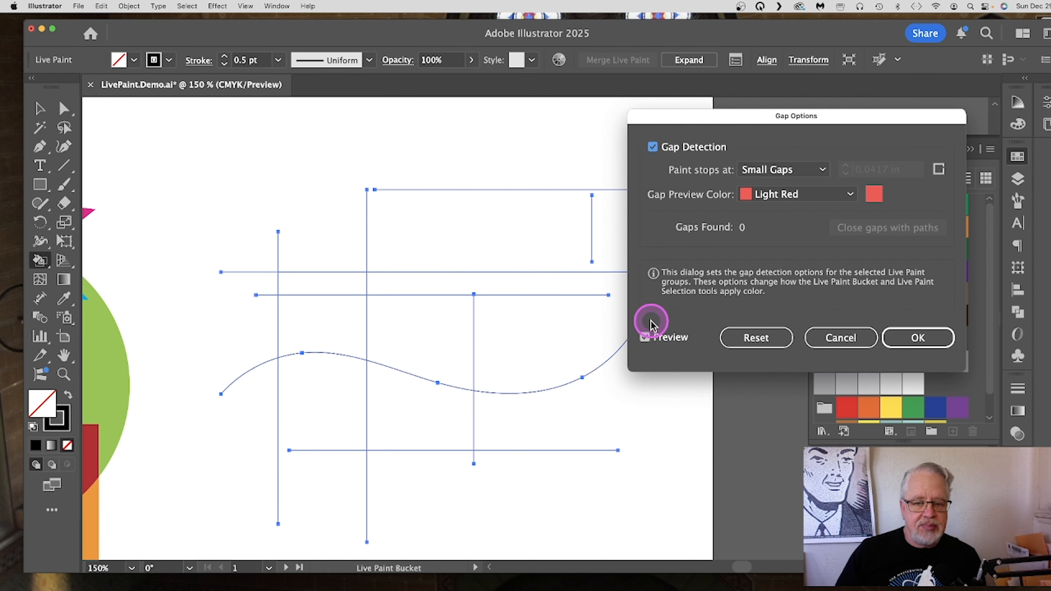
left_click(818, 170)
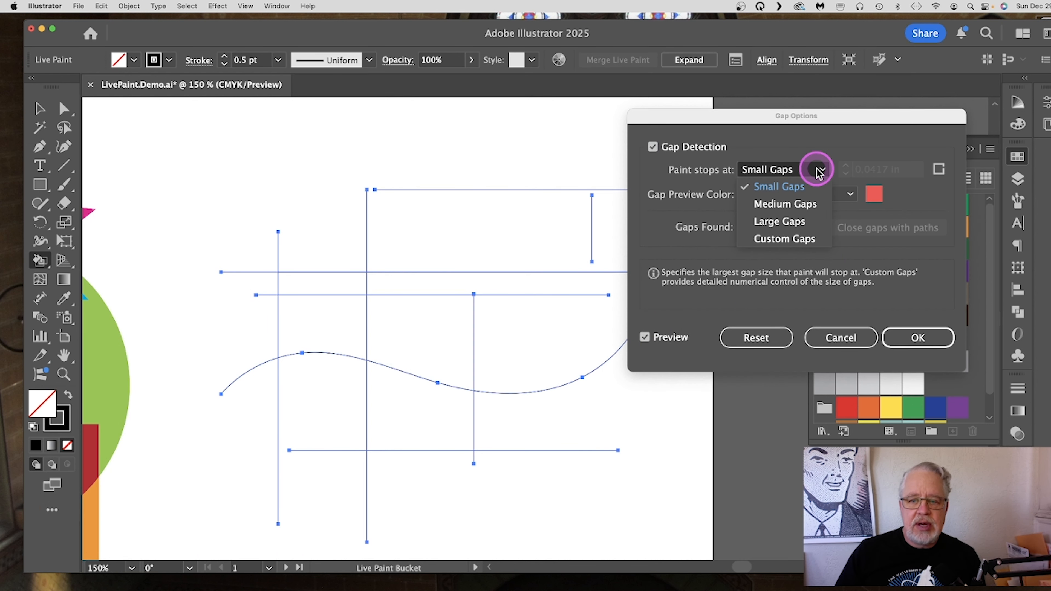
left_click(810, 227)
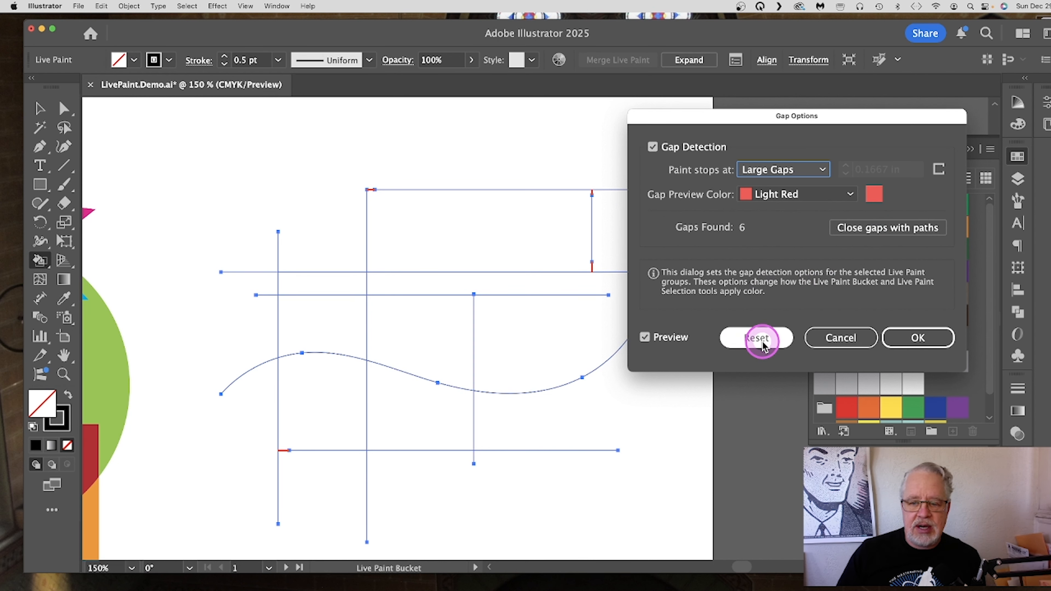
left_click(906, 342)
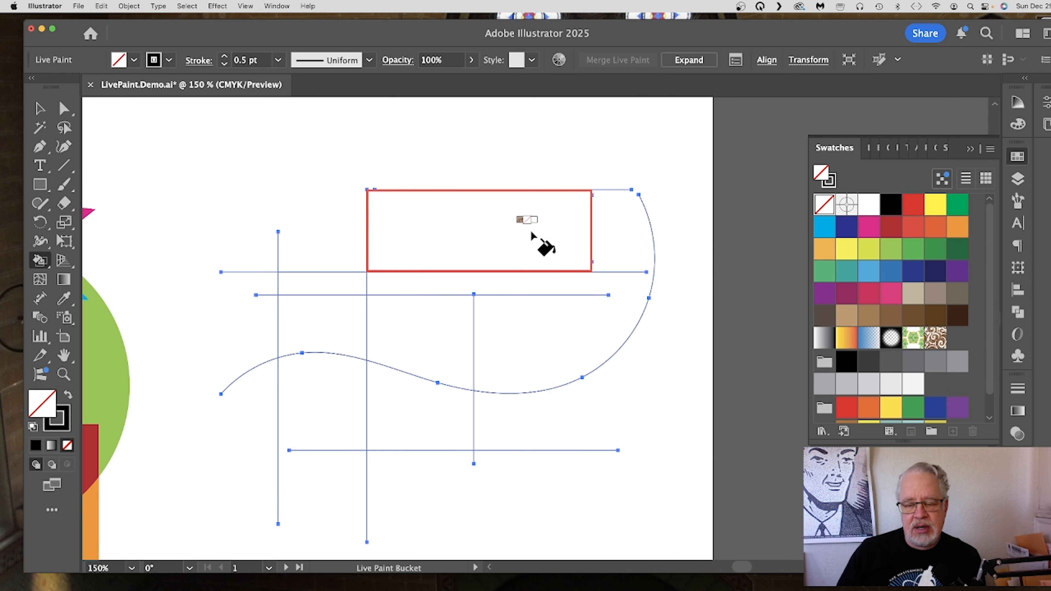
Paint the wide upper rectangle, the small cell above the wave and the cell diagonally below it yellow.
left_click(869, 297)
left_click(928, 217)
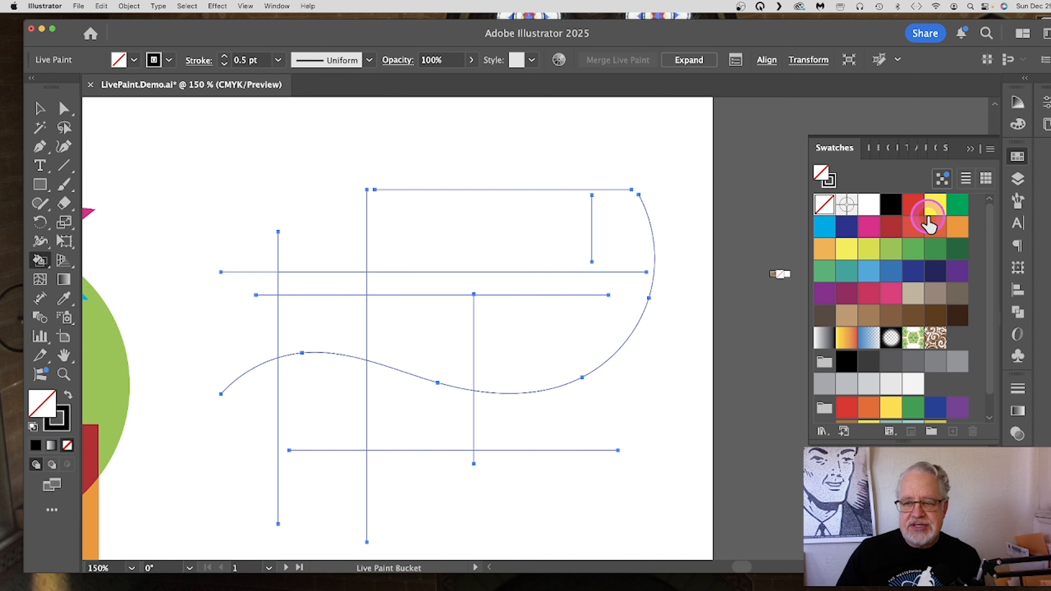
left_click(441, 234)
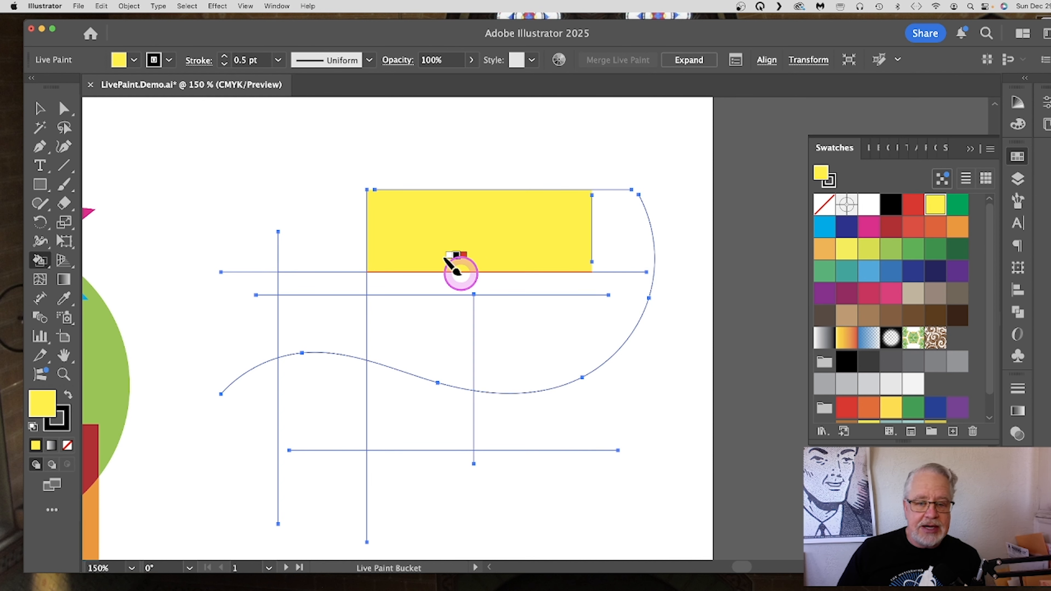
left_click(327, 332)
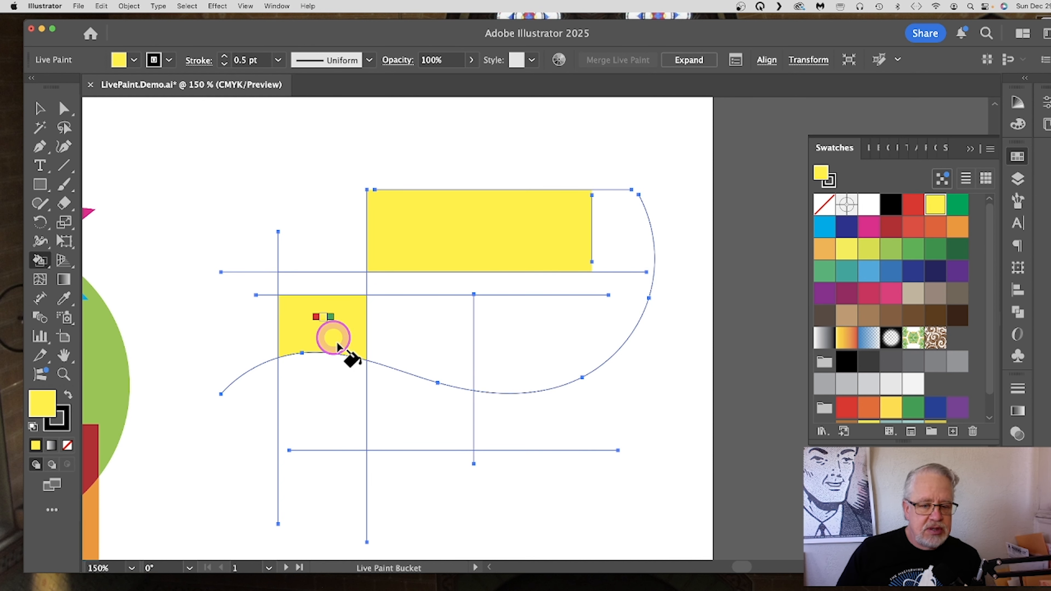
left_click(434, 434)
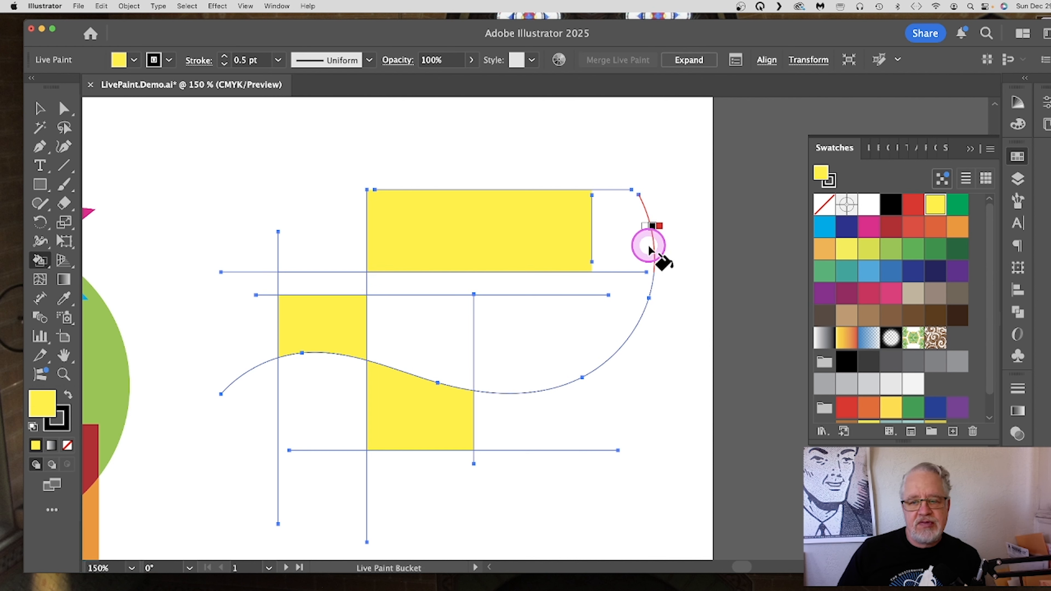
Paint the curved end section and the two cells alternating with the yellow ones cyan, and fill the large curved region with the yellow-to-red gradient.
left_click(825, 227)
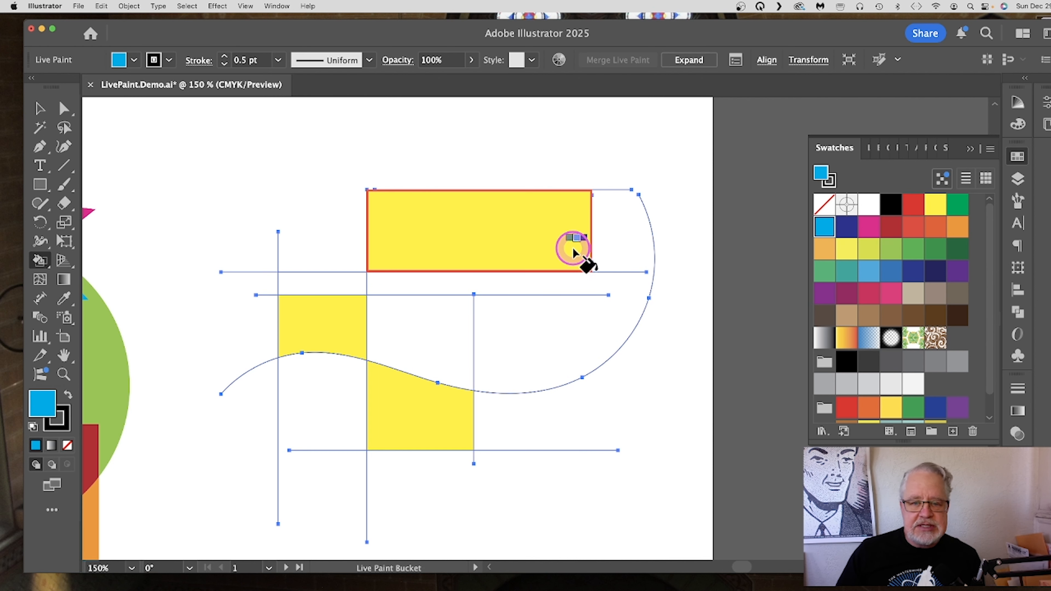
left_click(622, 237)
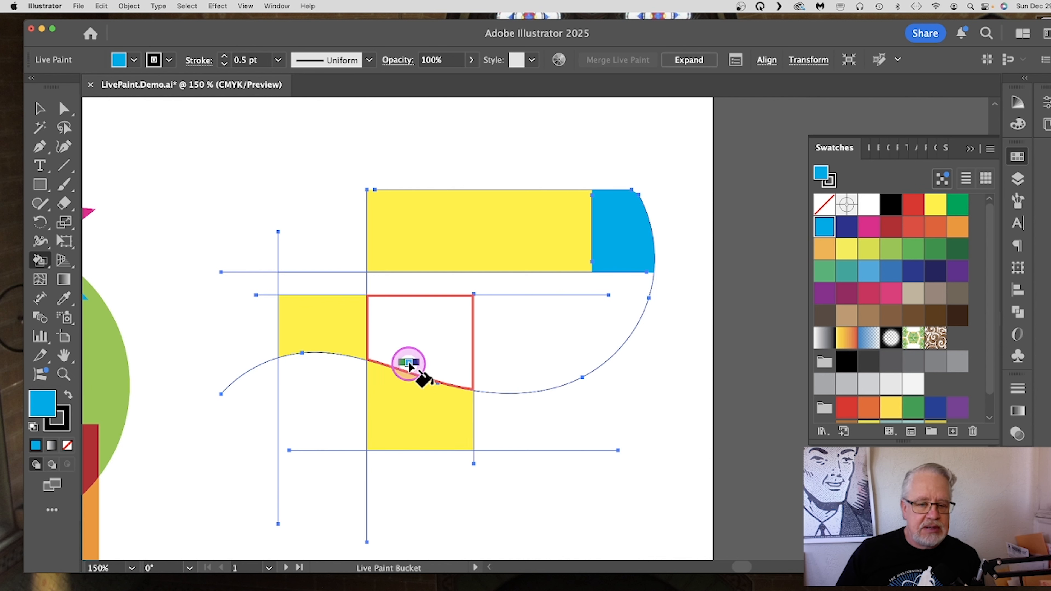
left_click(414, 340)
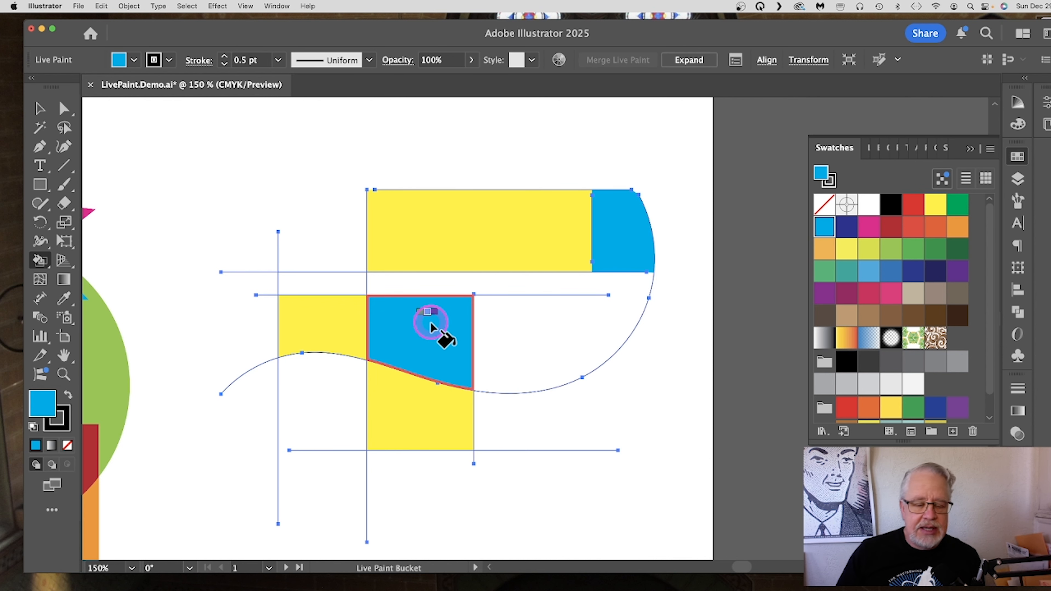
left_click(312, 417)
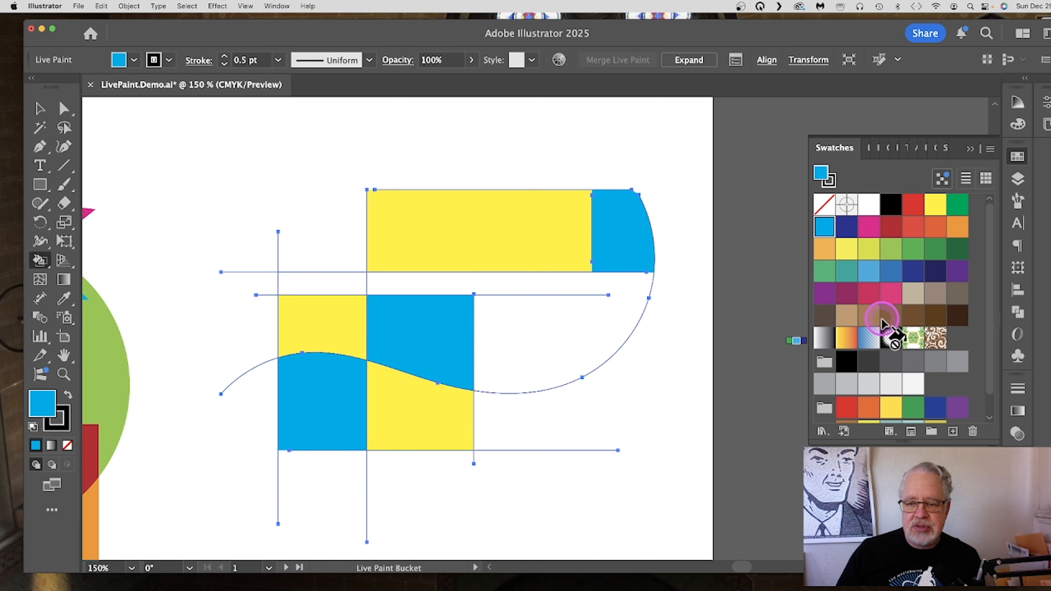
left_click(846, 338)
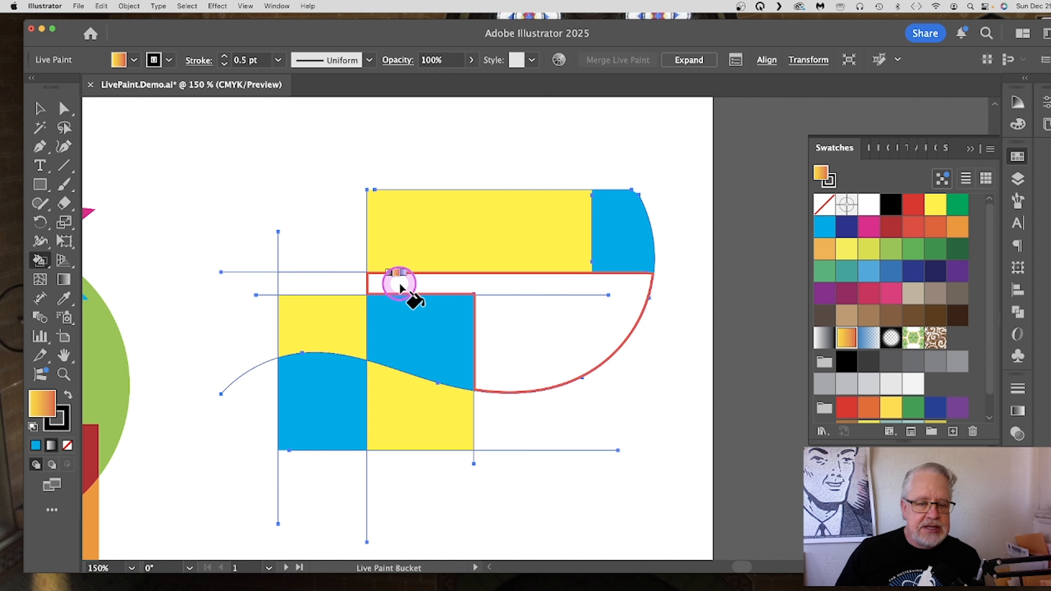
left_click(399, 287)
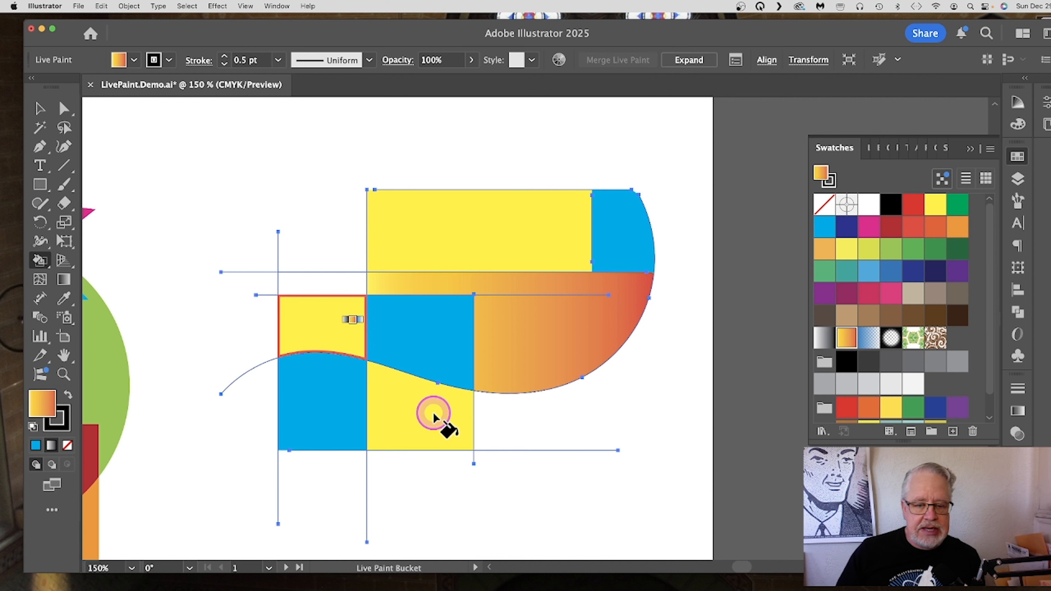
Paint the narrow cell directly above the small yellow cell light green and deselect the Live Paint group.
left_click(891, 250)
left_click(328, 284)
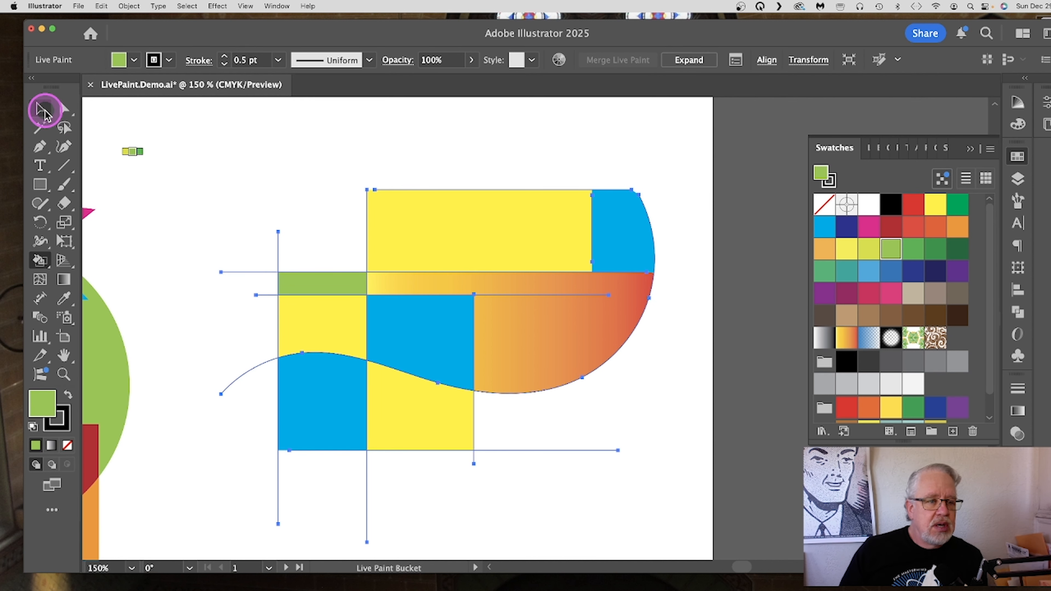
left_click(41, 109)
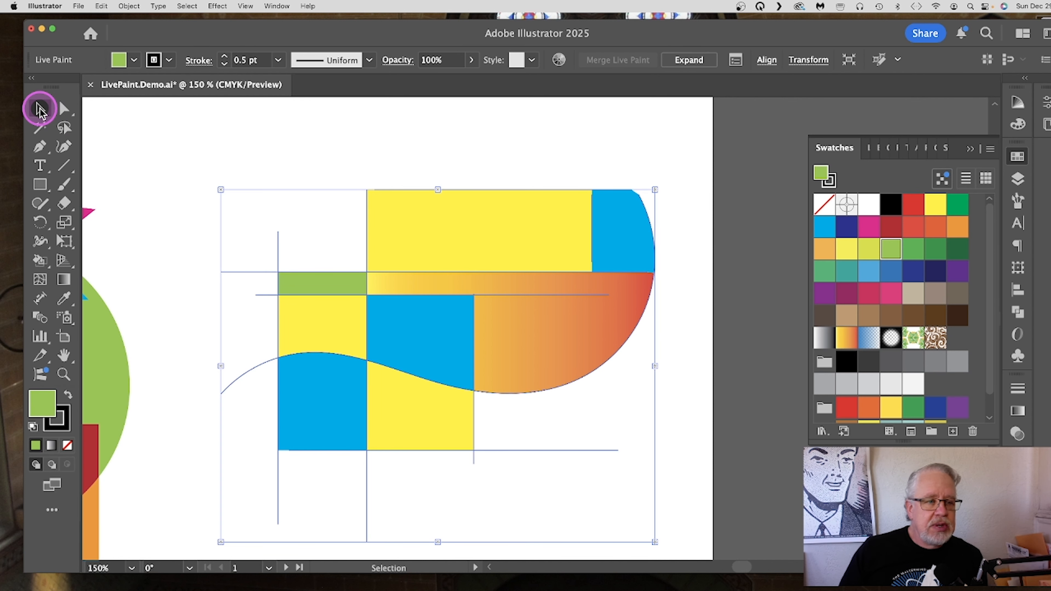
left_click(250, 160)
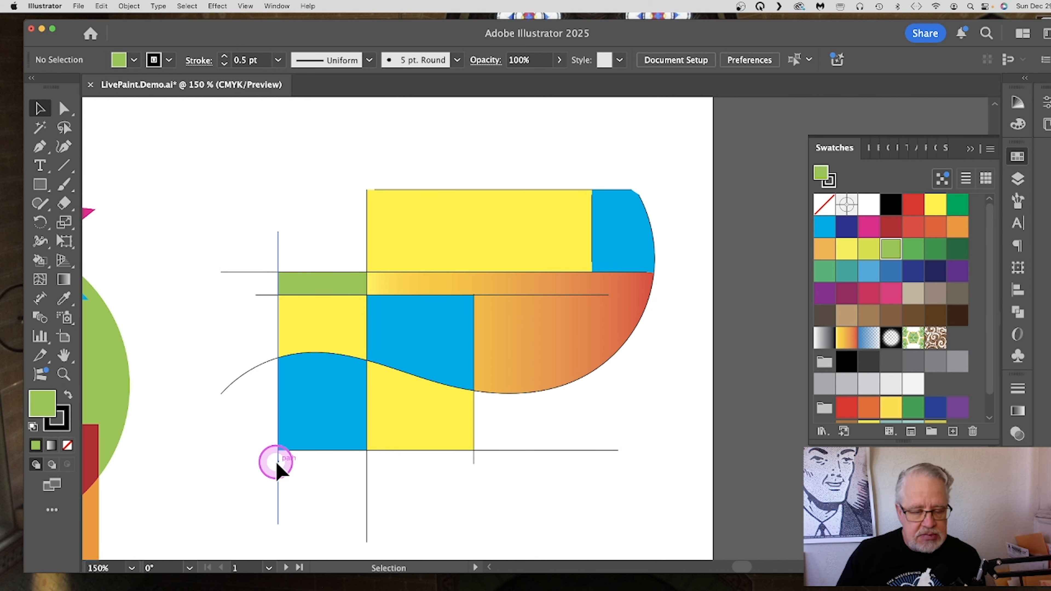
Examine the paths and anchor points of the turtle line drawing on the second artboard with Direct Selection.
key("space")
left_click_drag(270, 477, 431, 128)
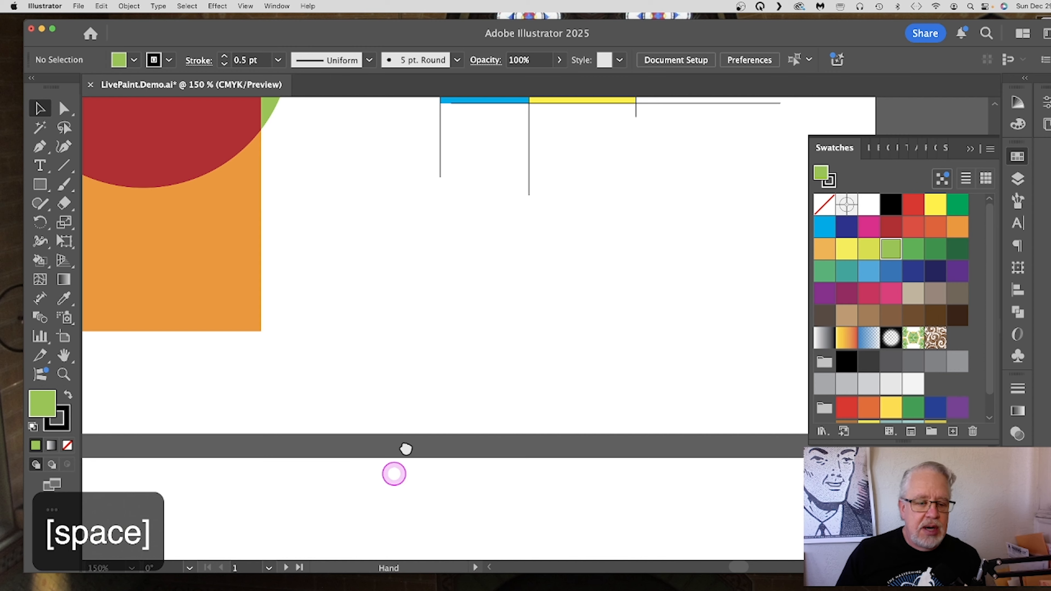
left_click_drag(394, 472, 464, 140)
left_click_drag(547, 471, 512, 357)
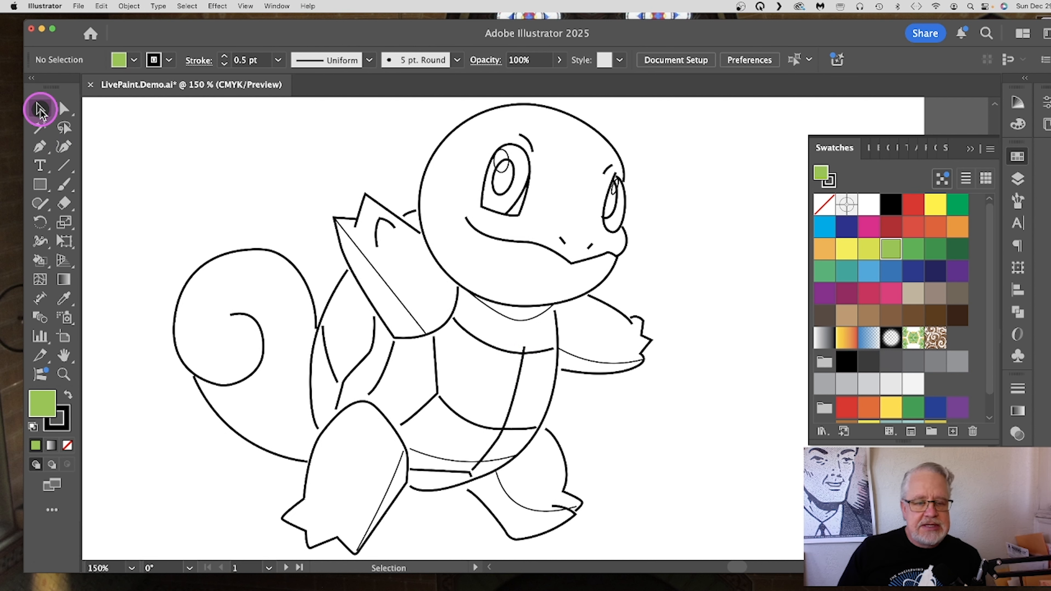
left_click(66, 108)
mouse_move(179, 135)
left_mouse_down()
mouse_move(406, 301)
mouse_move(695, 426)
left_mouse_up()
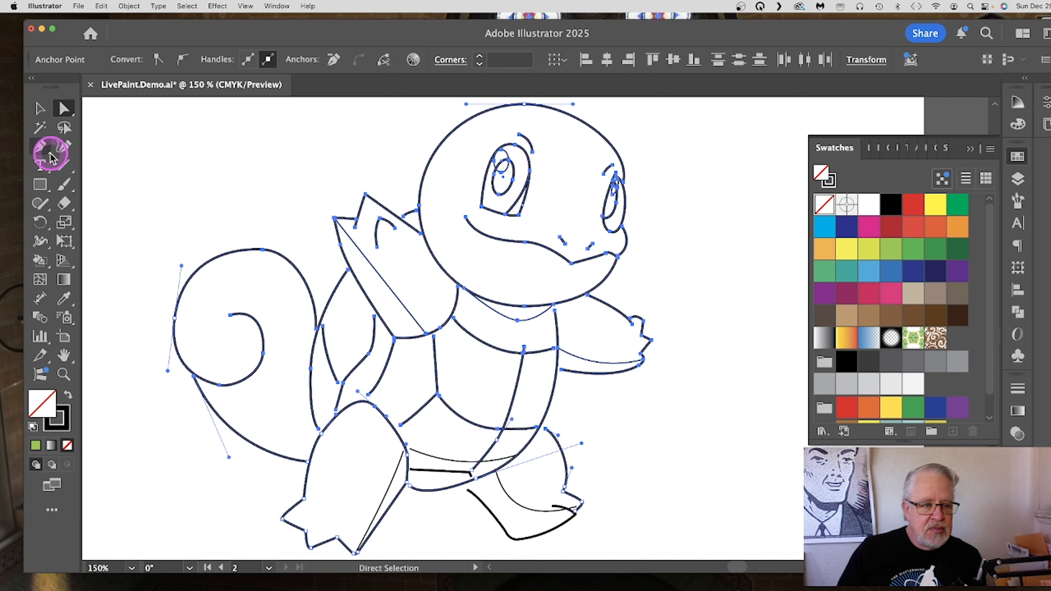
key("v")
left_click(180, 168)
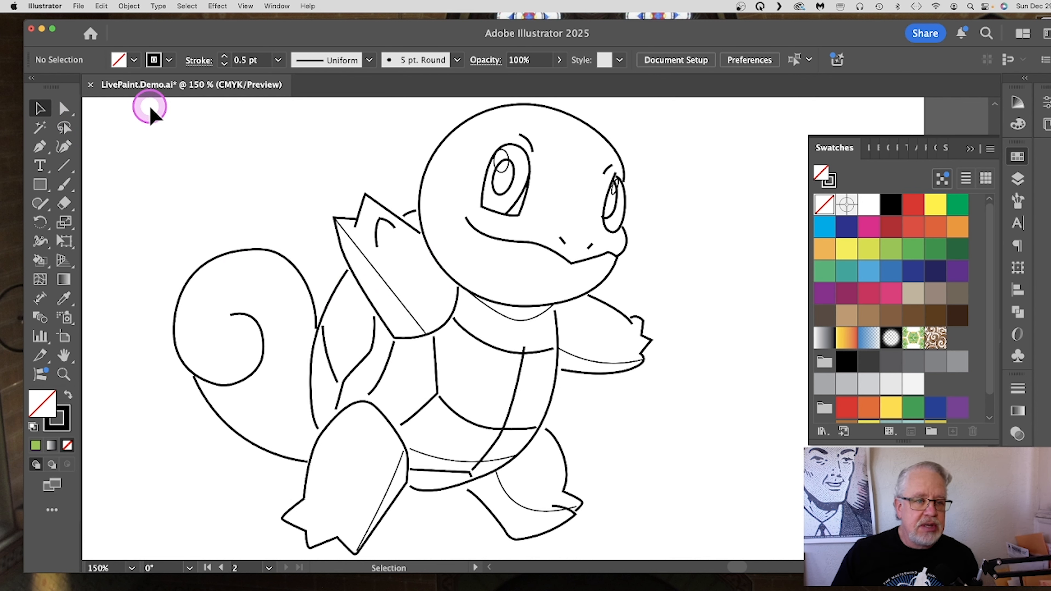
Copy the whole turtle line drawing and paste it in place on a new layer, Layer 2.
mouse_move(150, 107)
left_mouse_down()
mouse_move(159, 129)
mouse_move(653, 543)
mouse_move(694, 549)
mouse_move(694, 537)
mouse_move(695, 548)
left_mouse_up()
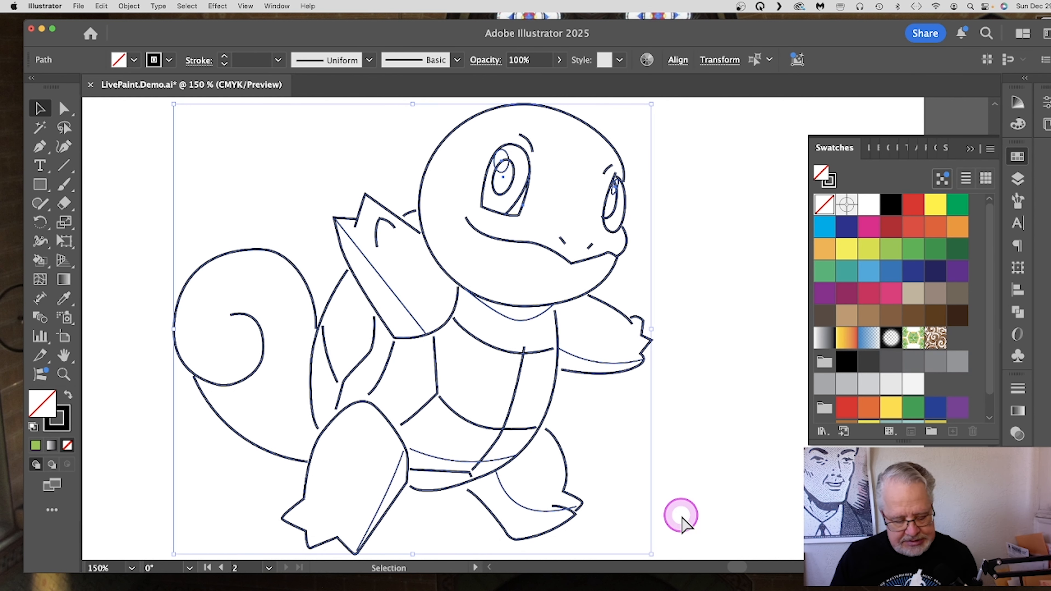
key("super+c")
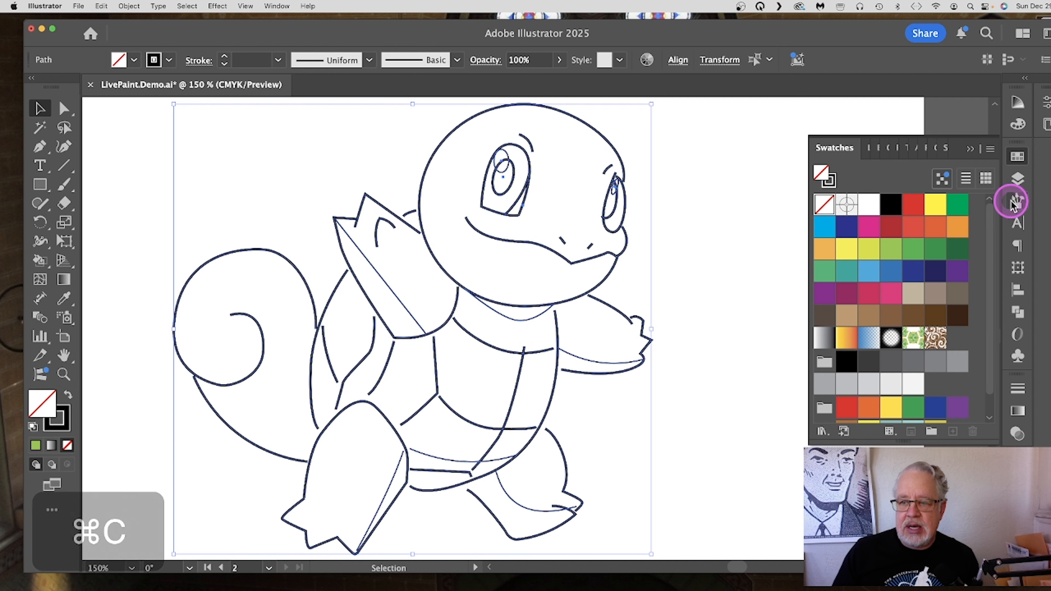
left_click(1018, 182)
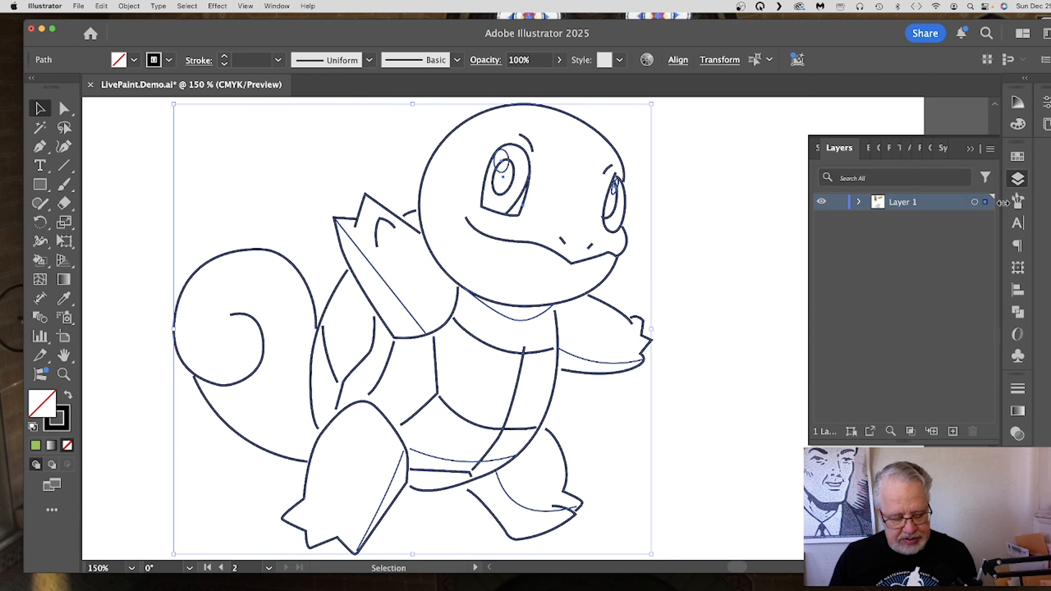
key("super+f")
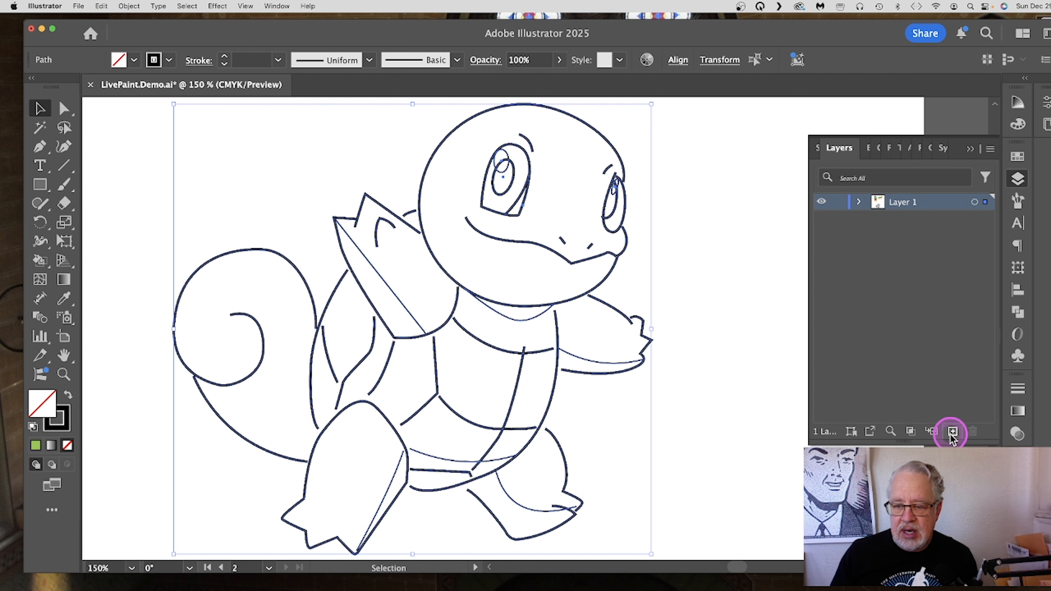
key("super+shift")
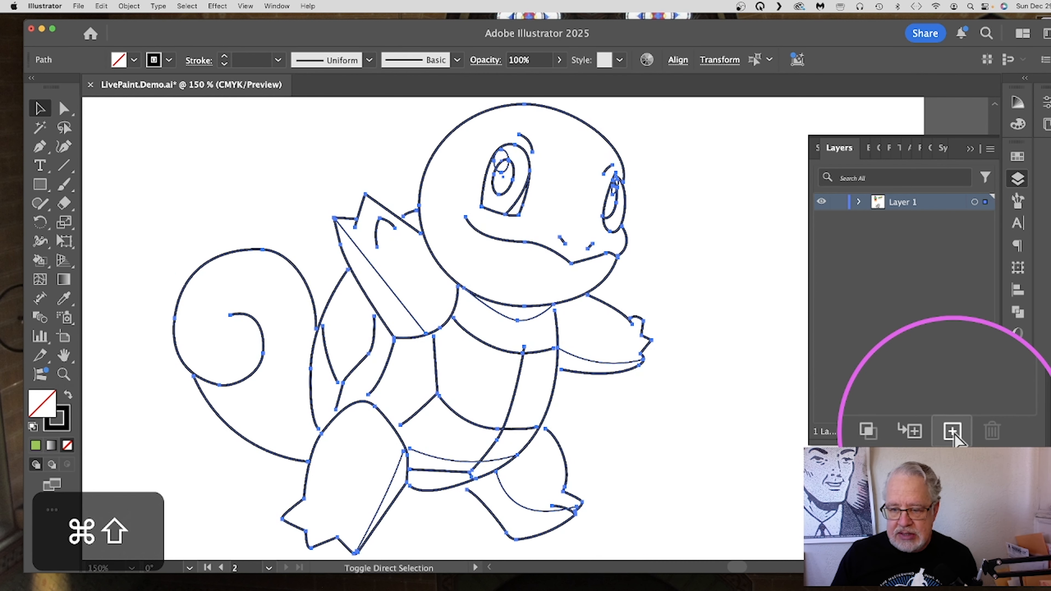
left_click(953, 431)
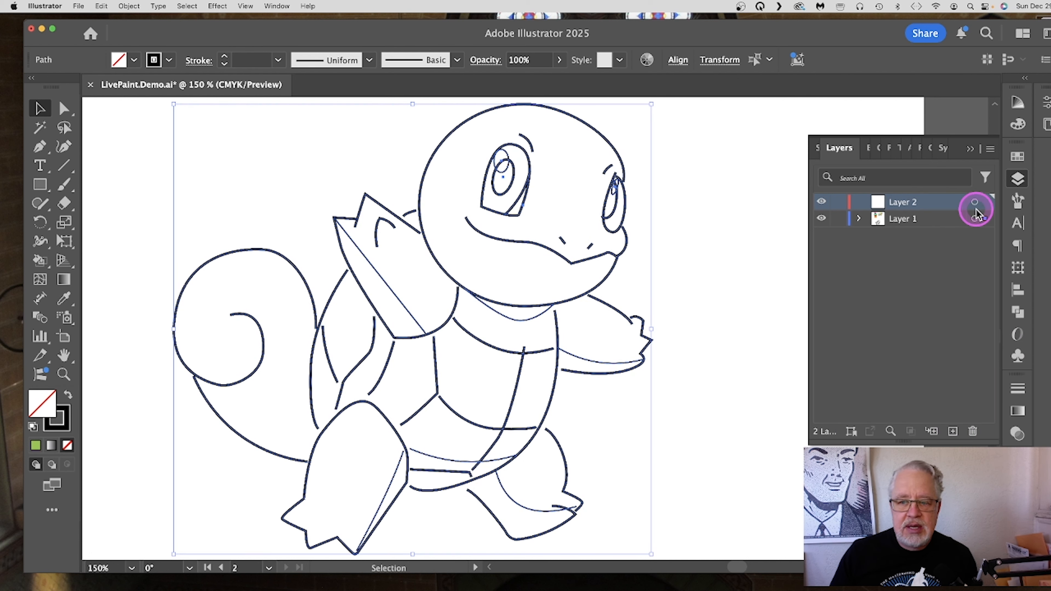
key("super+shift")
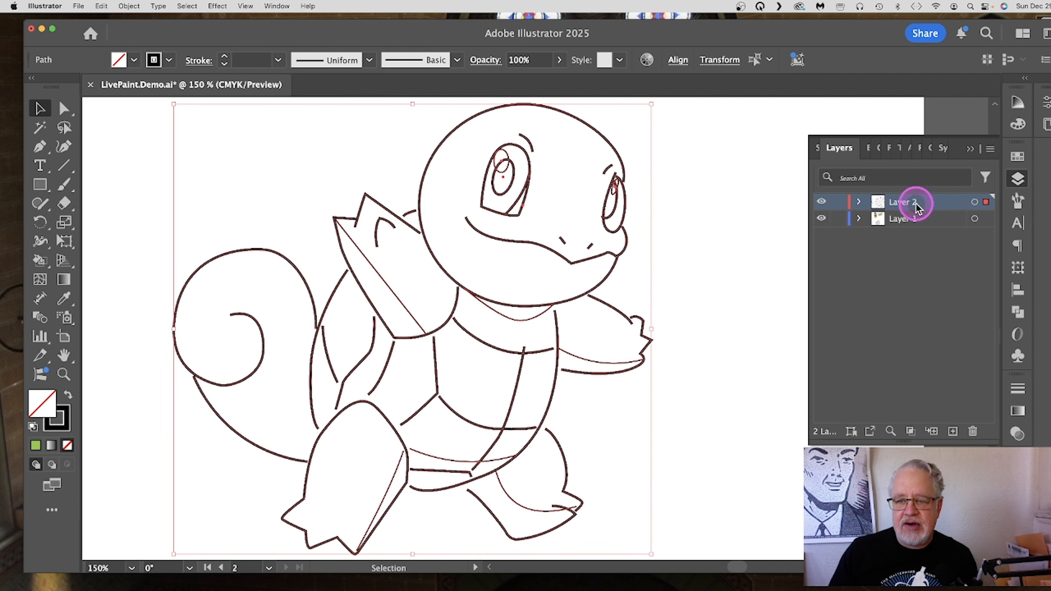
key("super+shift")
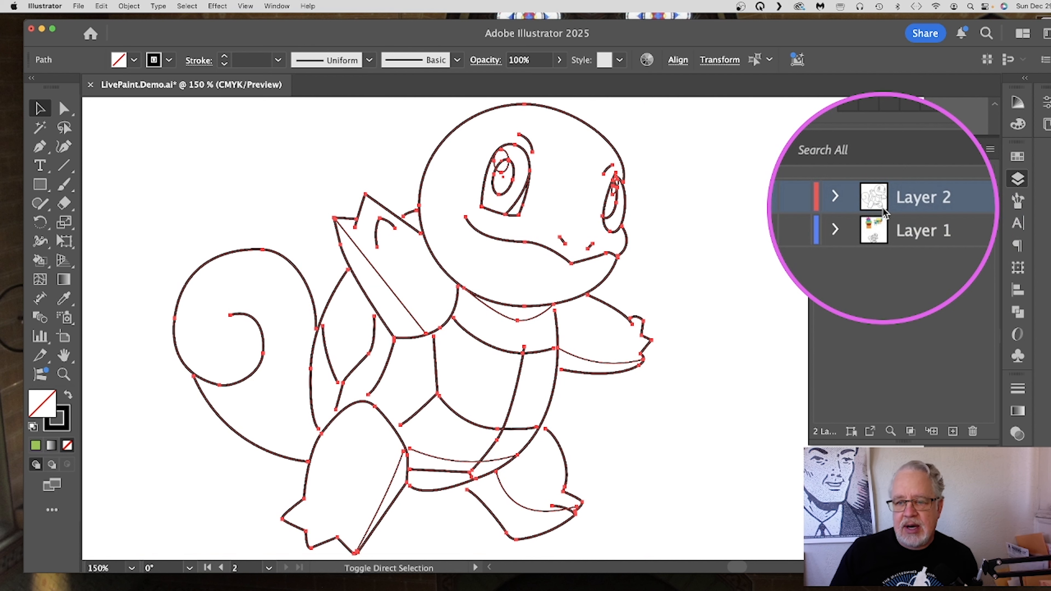
left_click(883, 209)
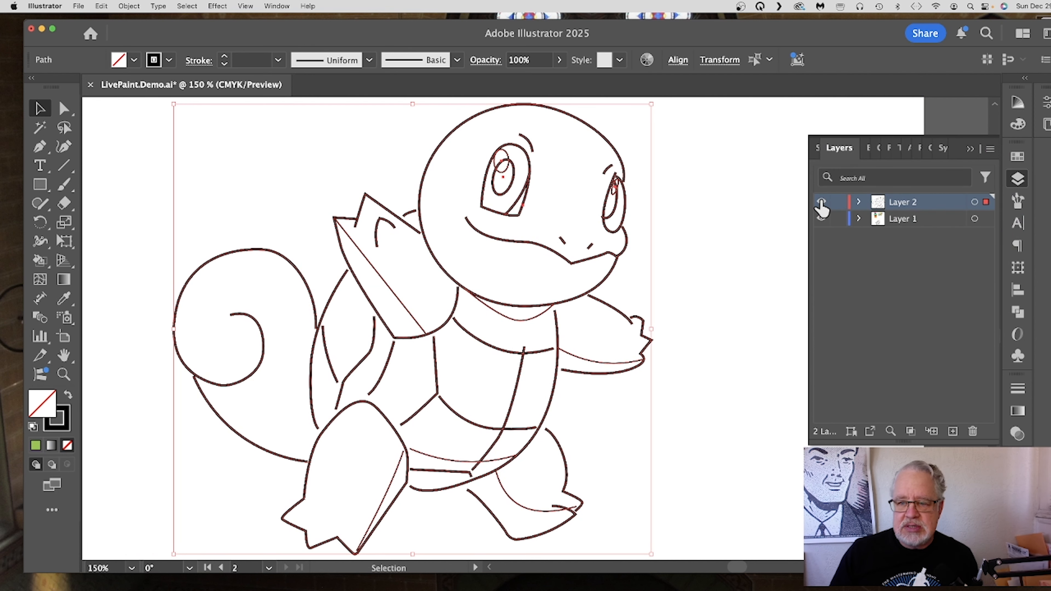
Hide and lock Layer 2, make Layer 1 the active layer, and bring the colour swatches back up.
key("super+shift+a")
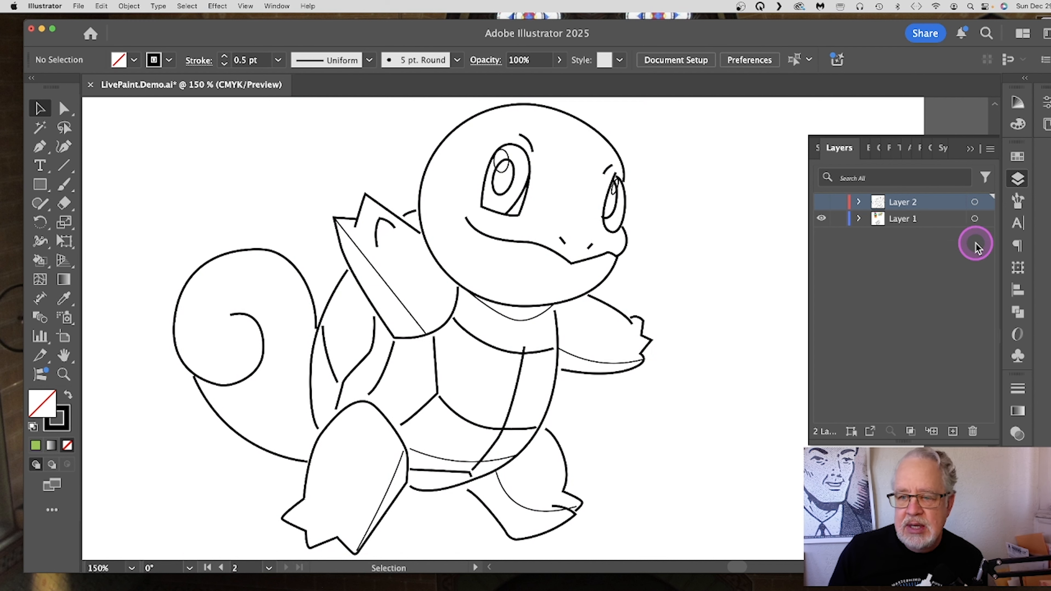
left_click(944, 226)
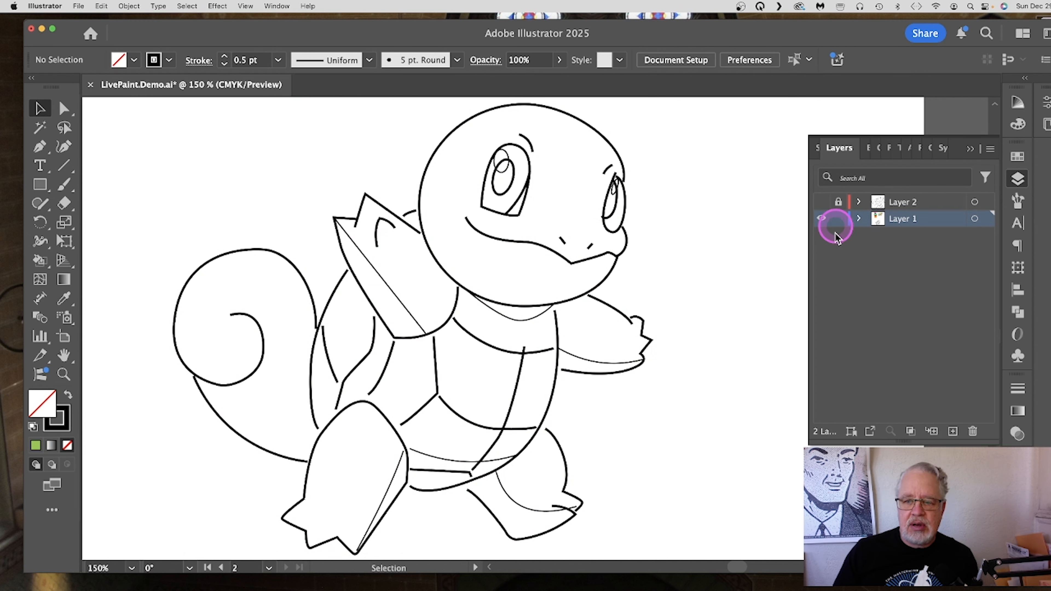
left_click(969, 149)
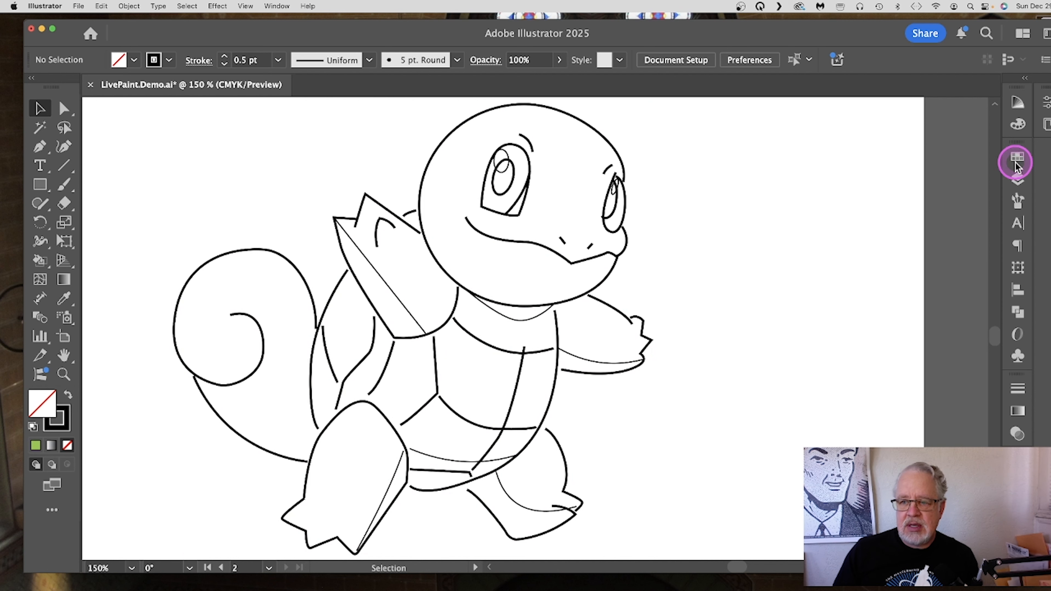
left_click(1018, 157)
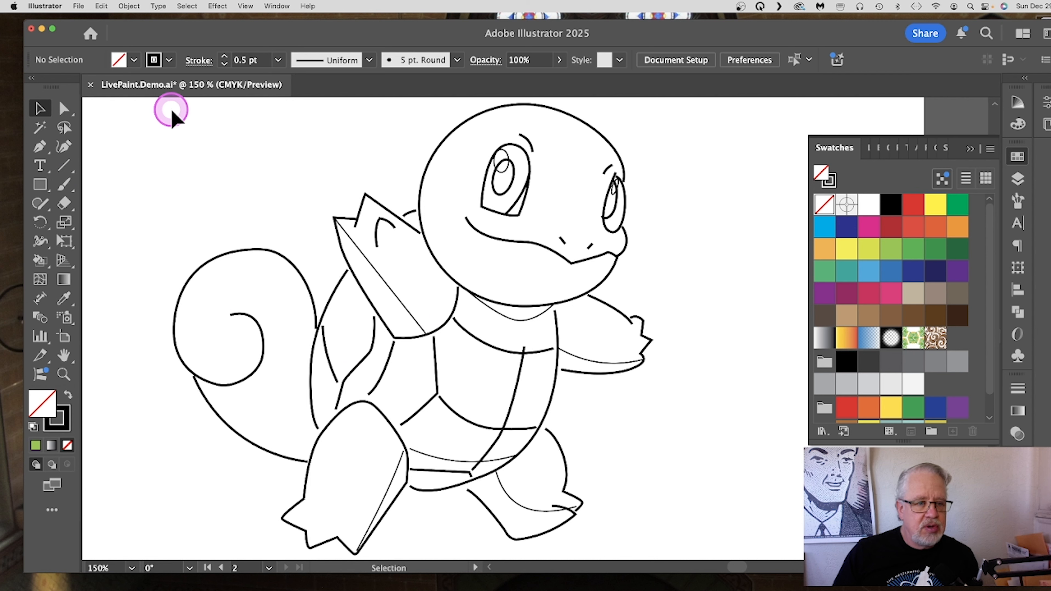
Select the entire turtle line drawing on Layer 1 and convert it into a Live Paint group.
mouse_move(171, 108)
left_mouse_down()
mouse_move(410, 368)
mouse_move(691, 550)
mouse_move(682, 547)
left_mouse_up()
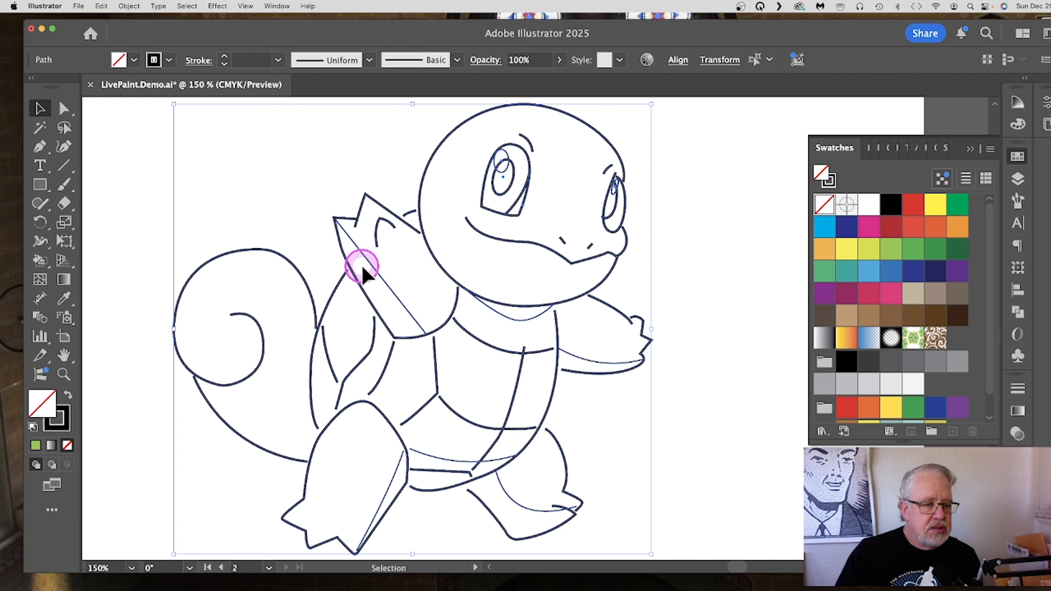
key("k")
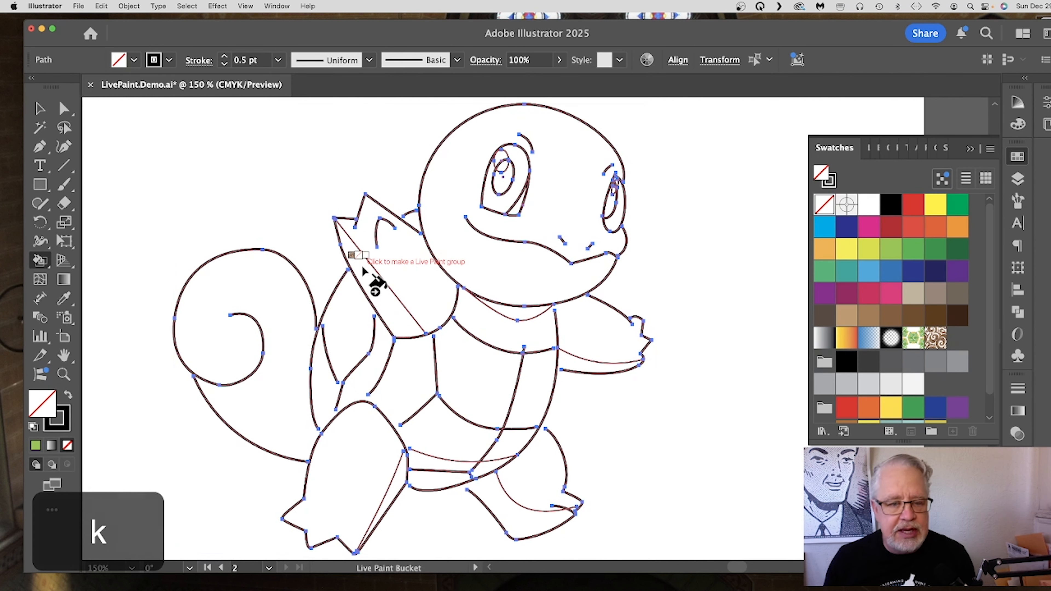
left_click(515, 278)
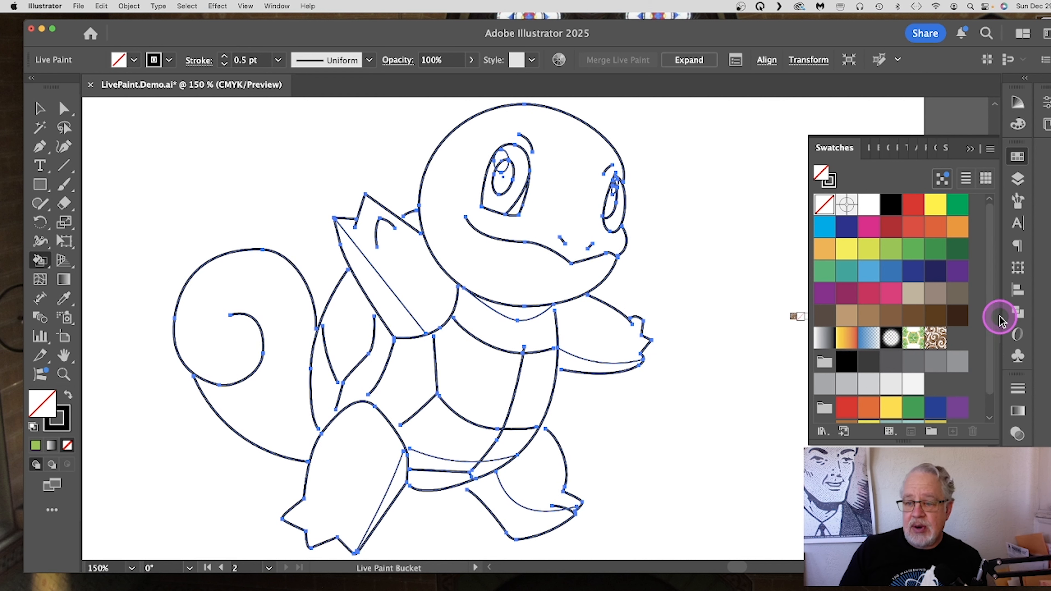
Paint the turtle's head, both arms, the tail and the main areas of both legs with the light teal swatch.
scroll(988, 398, "down", 1)
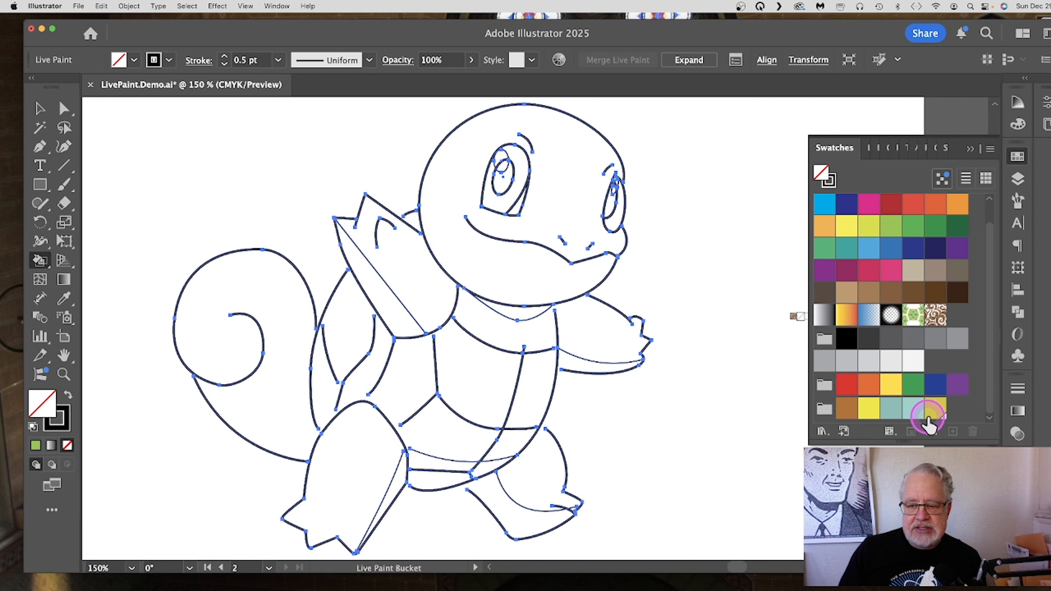
left_click(914, 411)
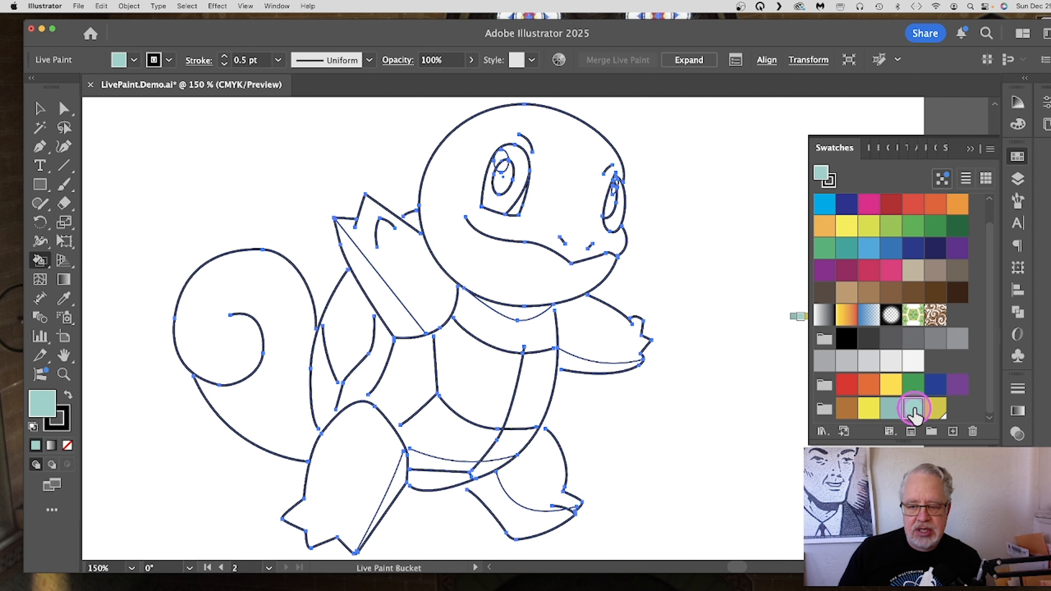
left_click(563, 211)
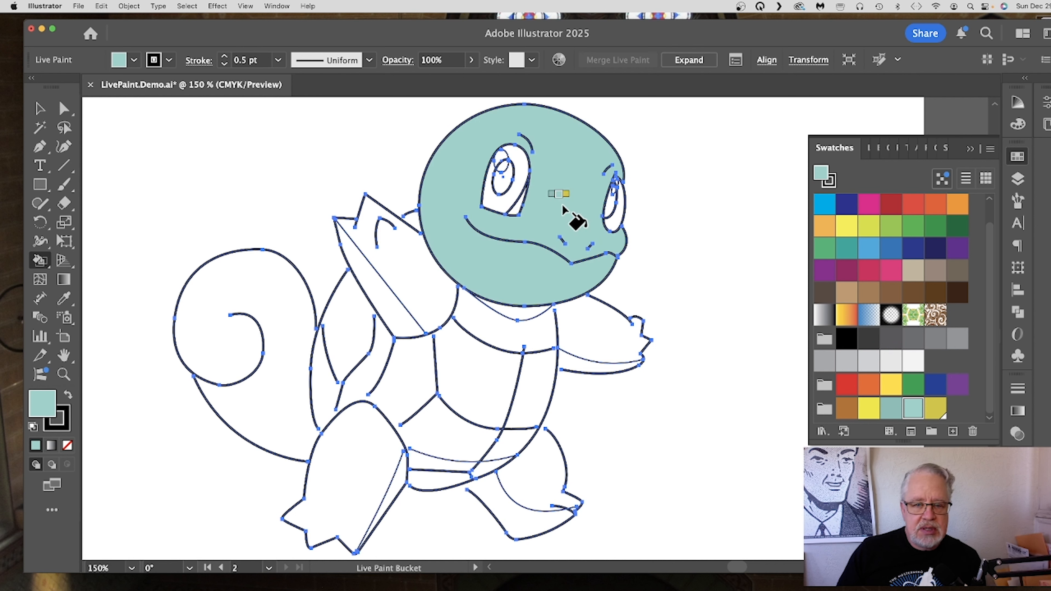
left_click(423, 277)
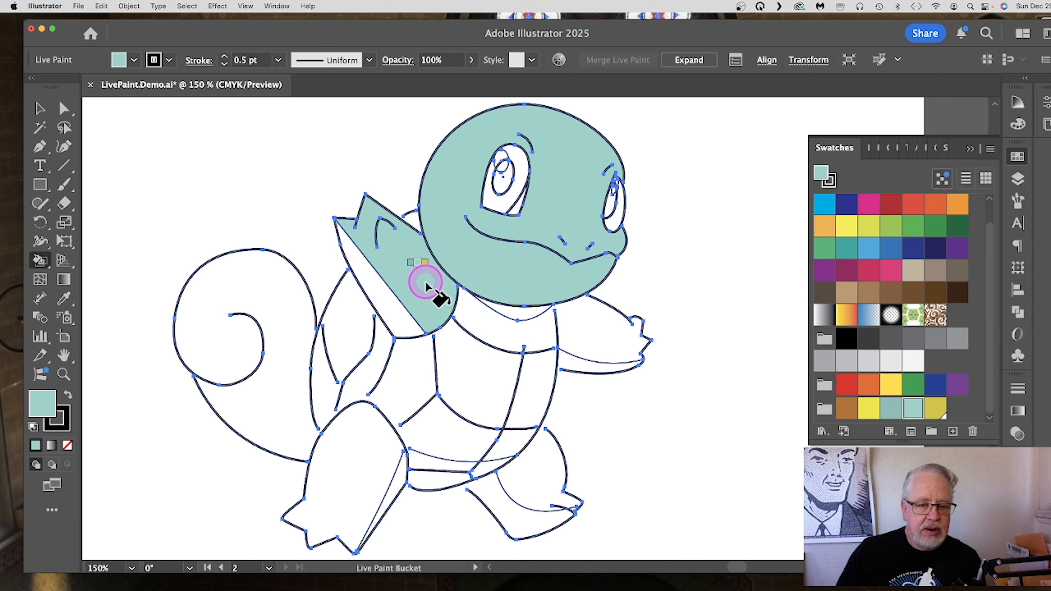
left_click(610, 340)
left_click(271, 301)
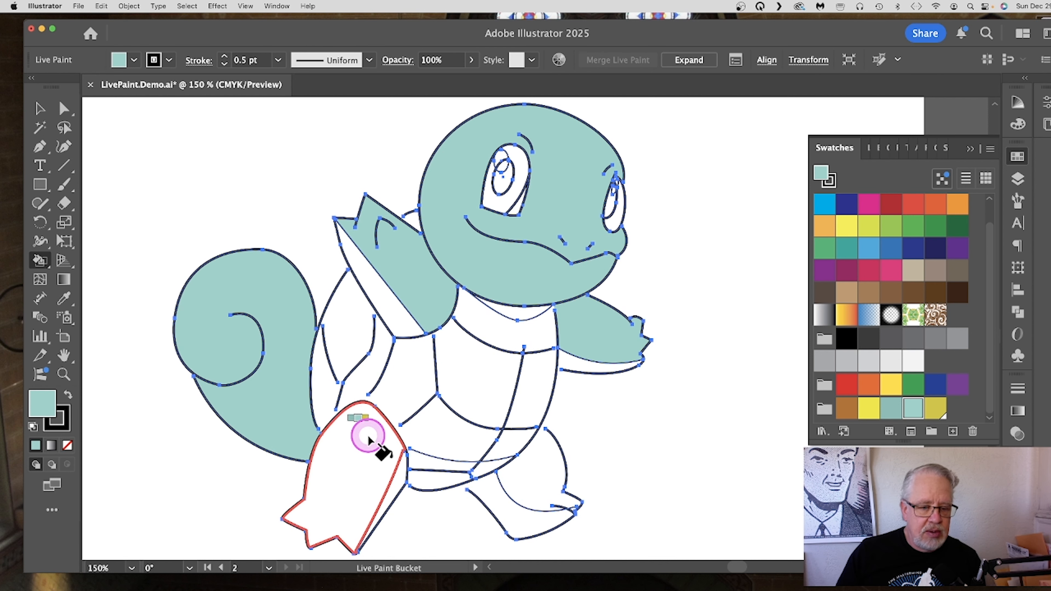
left_click(359, 431)
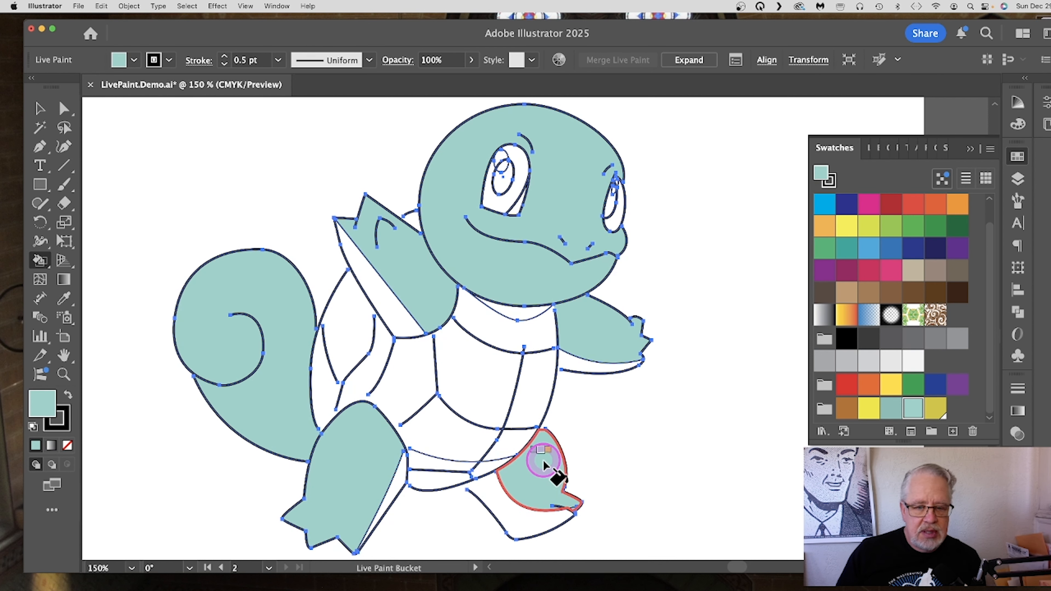
left_click(551, 481)
Paint the shaded strips on both legs and under the outstretched arm with the darker teal swatch.
left_click(892, 411)
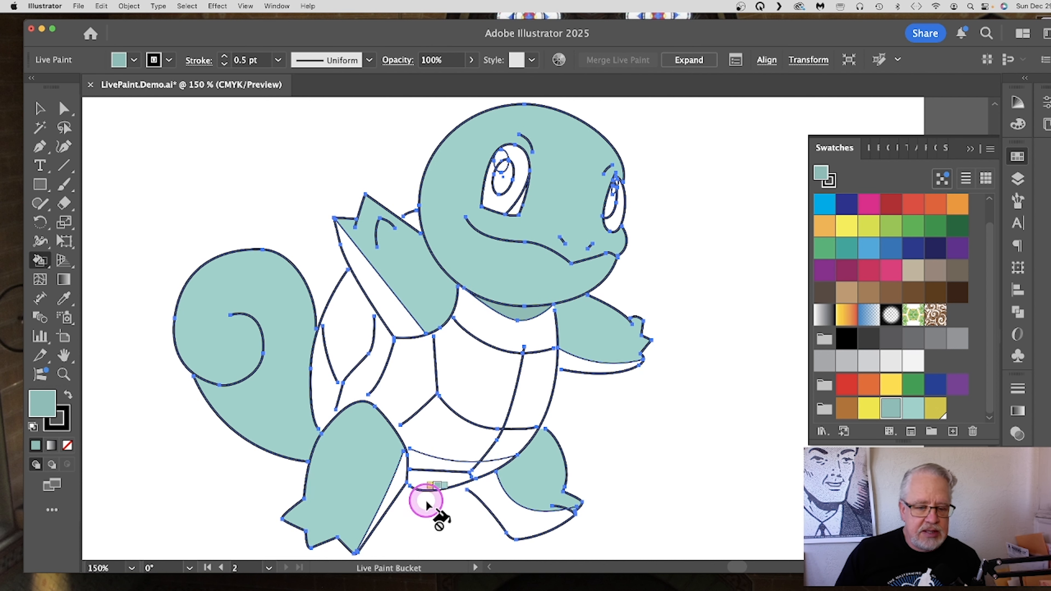
left_click(395, 493)
left_click(493, 497)
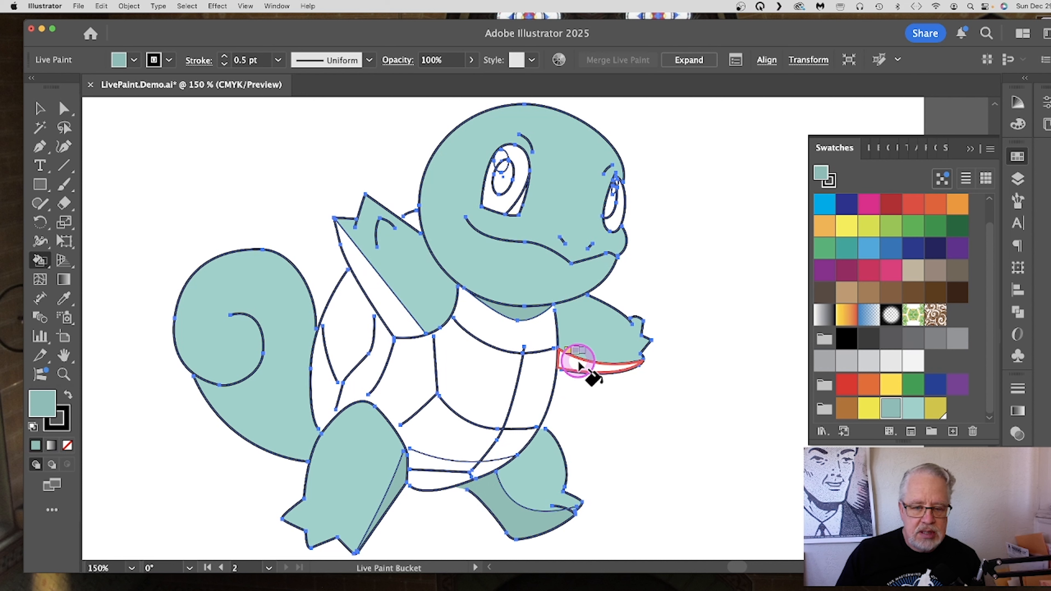
left_click(577, 365)
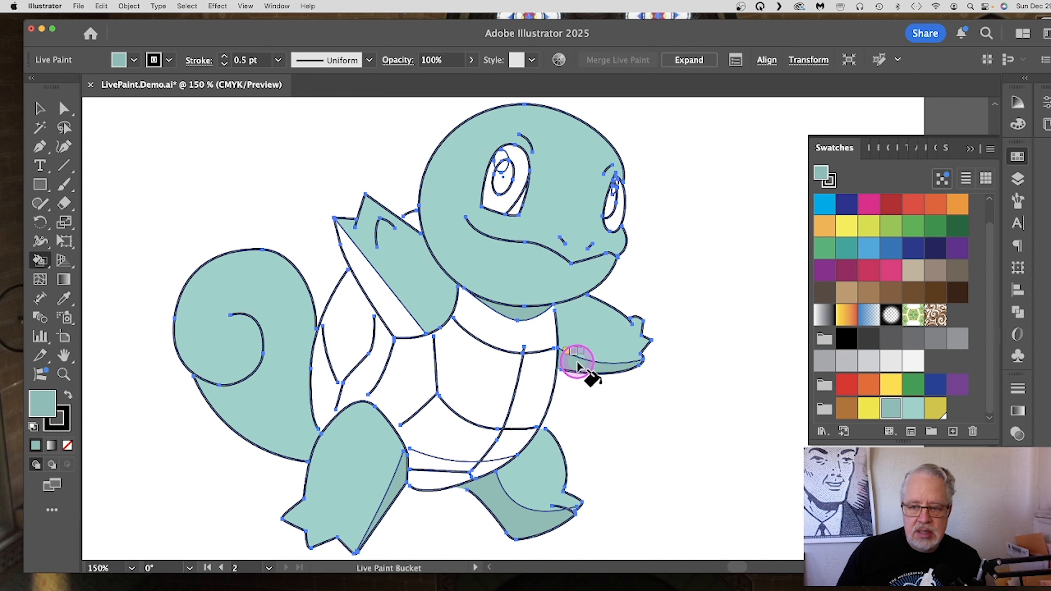
Paint the top chest section and the neck sliver above it with the yellow swatch from the turtle's colour group.
left_click(870, 409)
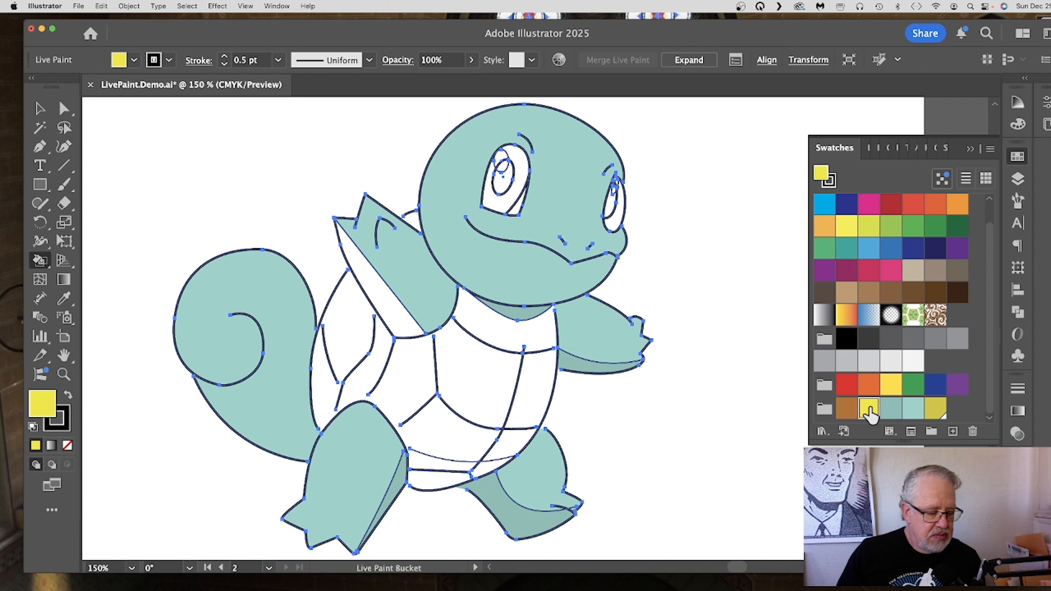
left_click(485, 331)
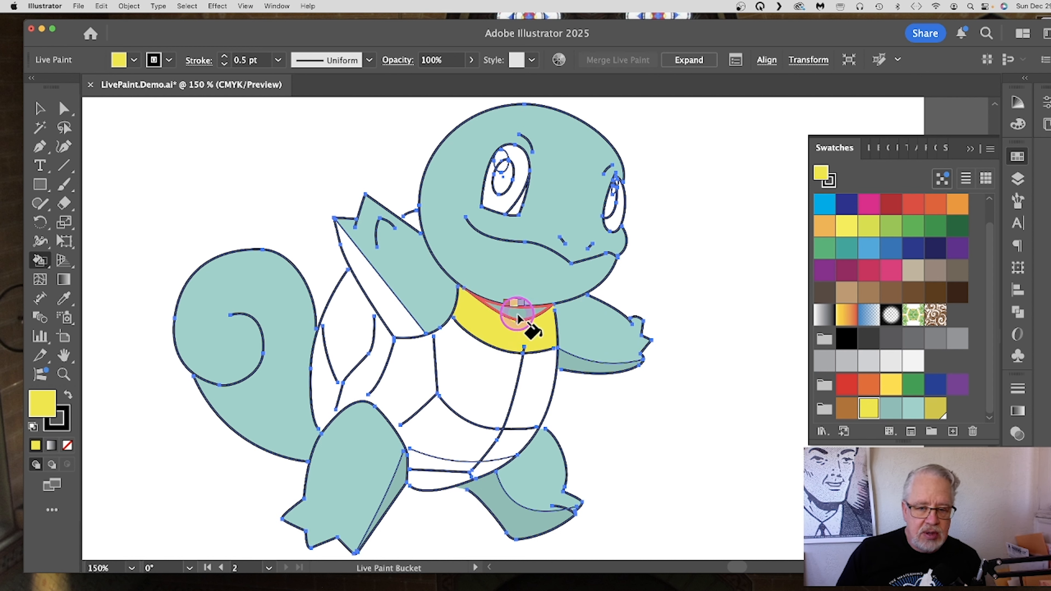
left_click(518, 316)
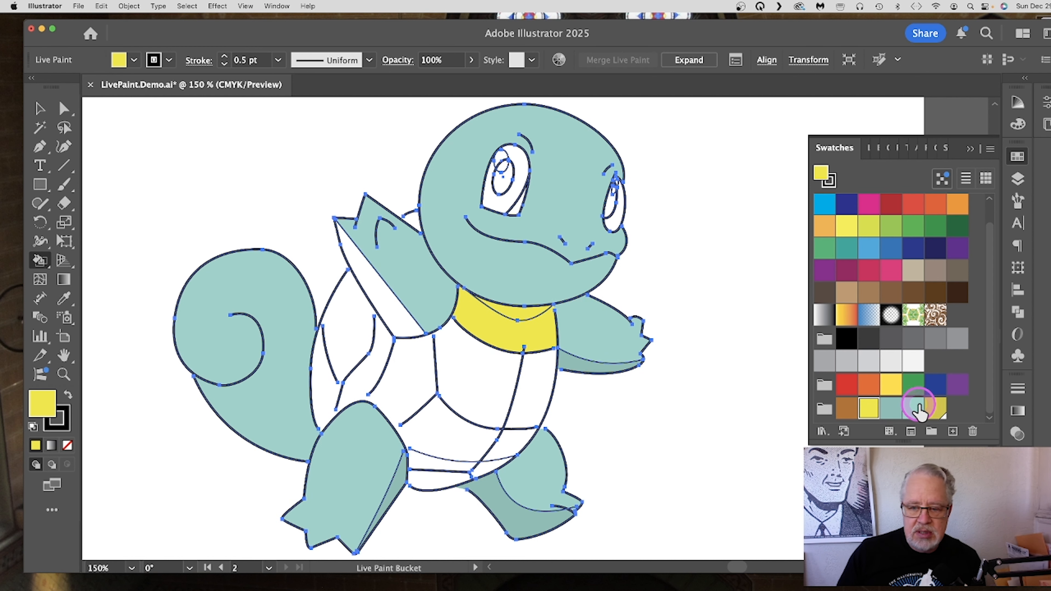
Paint the shadow sliver below the chin darker yellow and the remaining large belly sections with the yellow swatch.
left_click(936, 409)
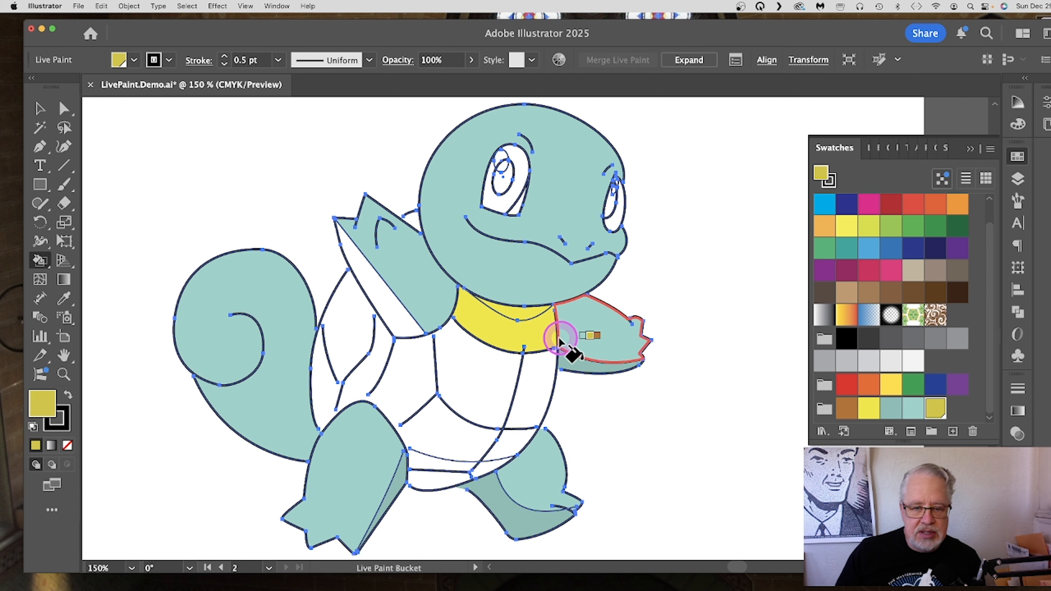
left_click(518, 316)
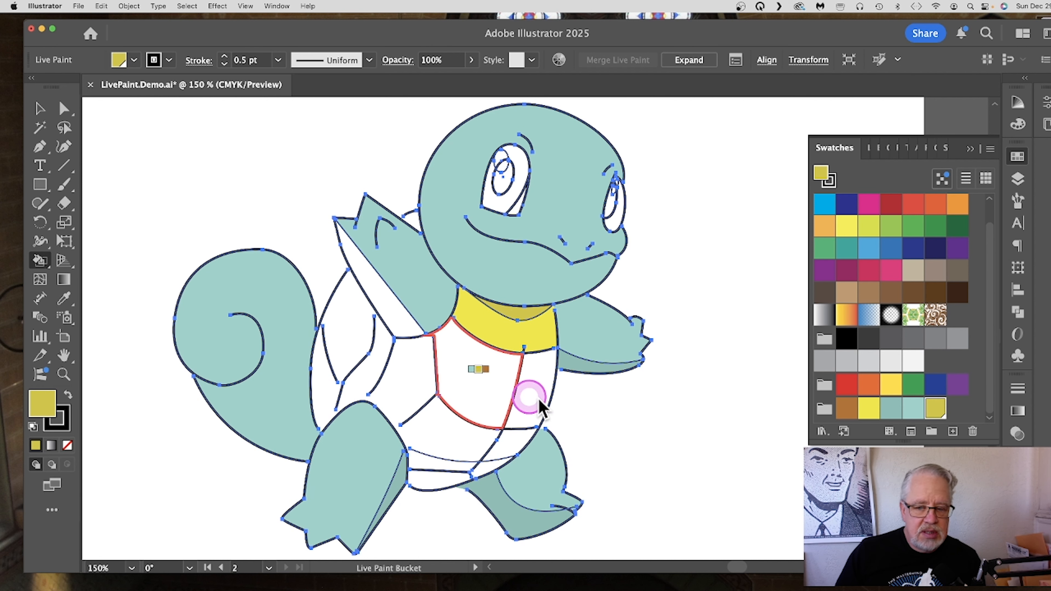
left_click(870, 410)
left_click(489, 381)
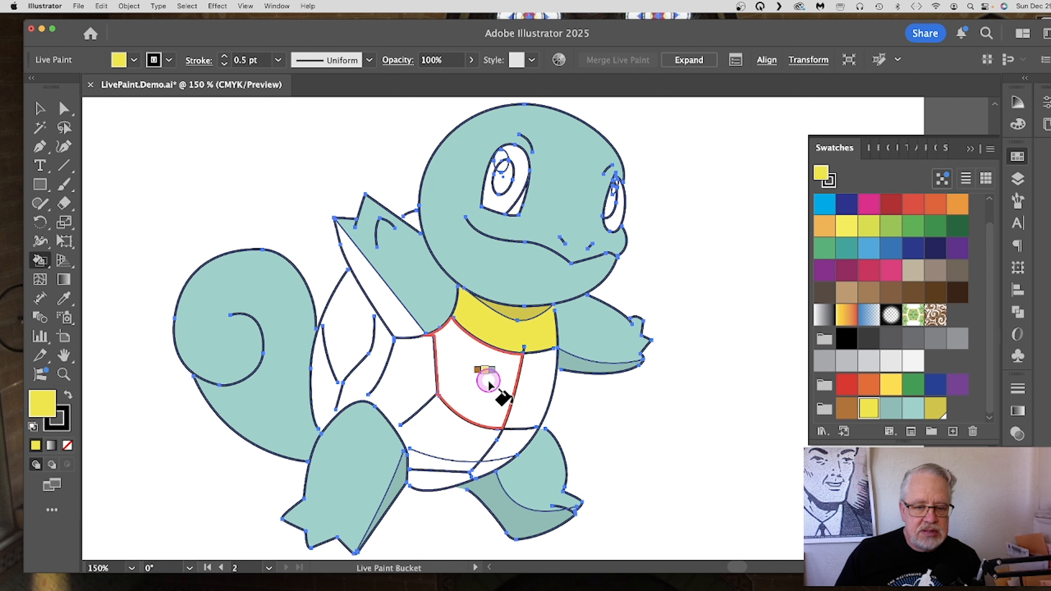
left_click(535, 386)
left_click(452, 436)
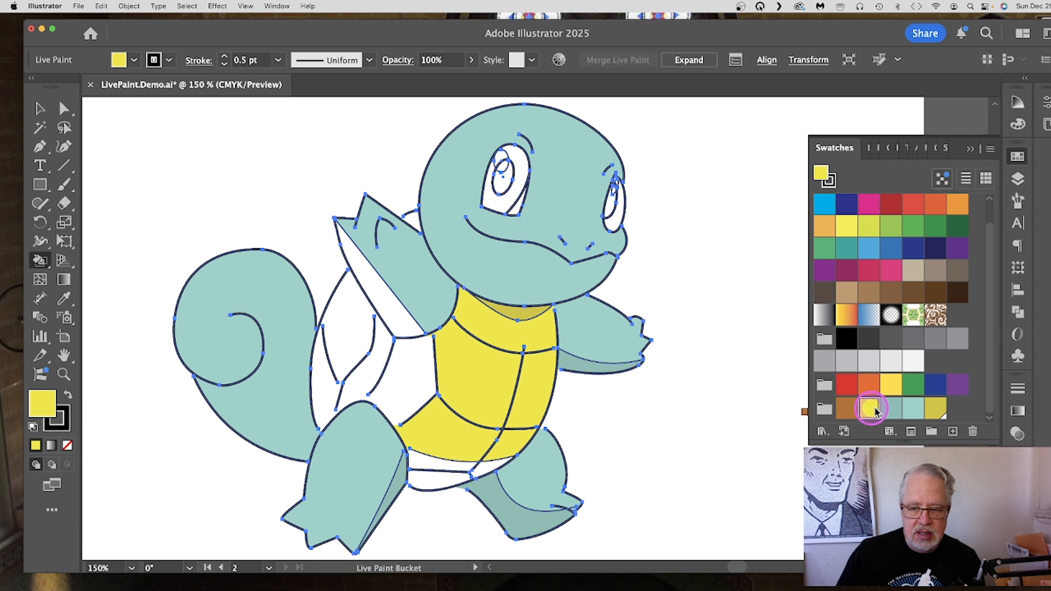
Paint the shaded strip along the belly's lower edge and the section beneath it with the darker yellow swatch.
left_click(936, 408)
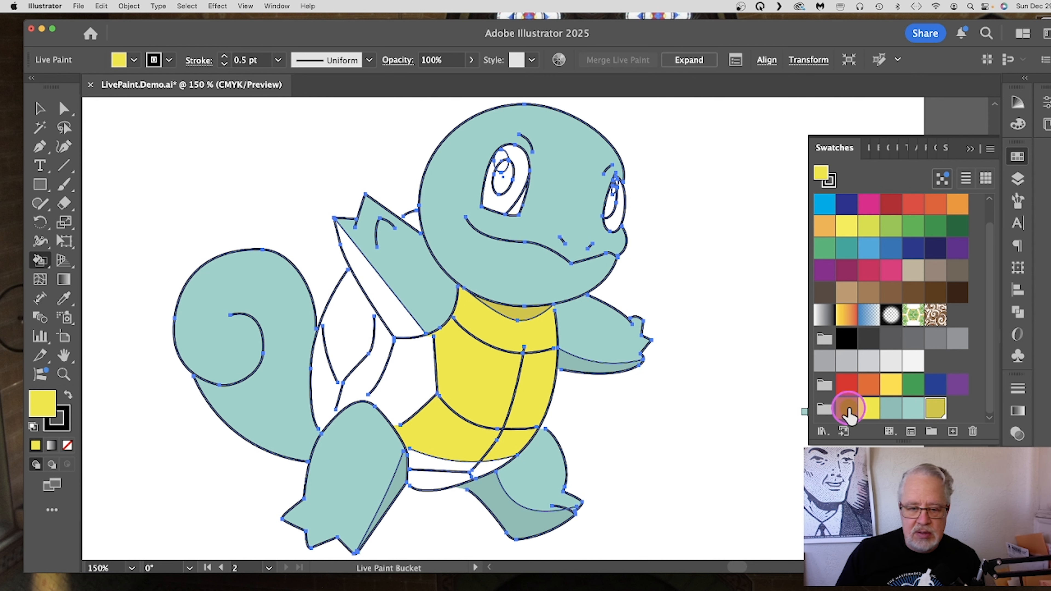
left_click(439, 463)
left_click(486, 468)
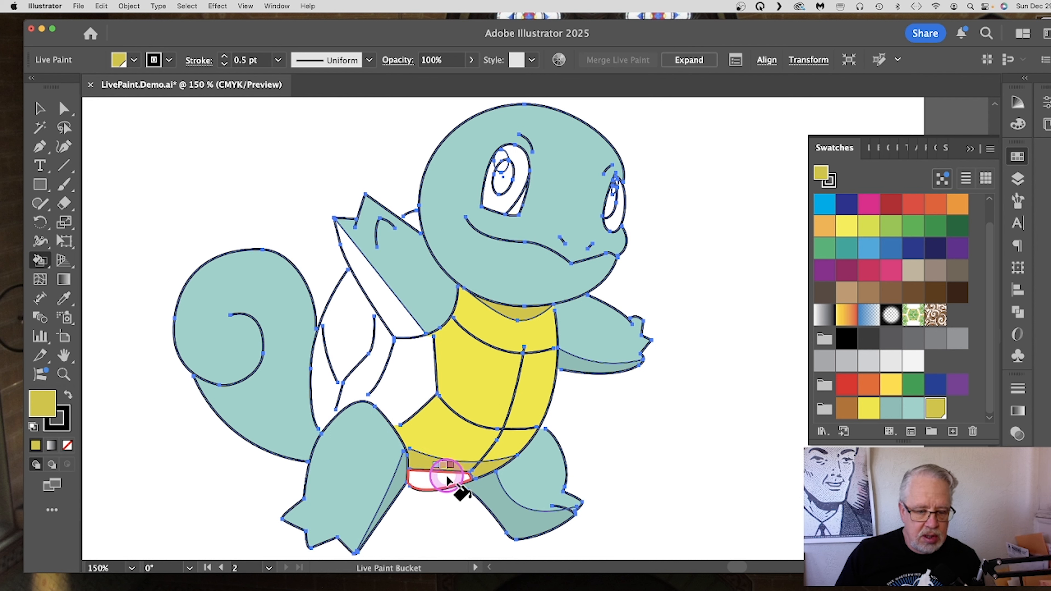
left_click(447, 480)
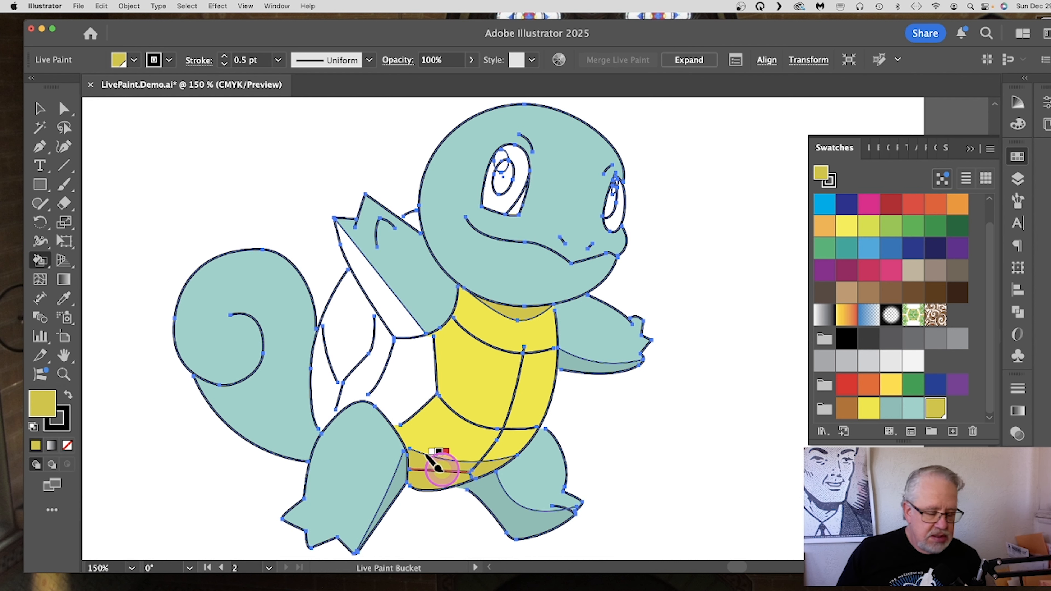
Paint the enclosed shell sections behind the raised arm with the brown swatch from the turtle's colour group.
left_click(847, 408)
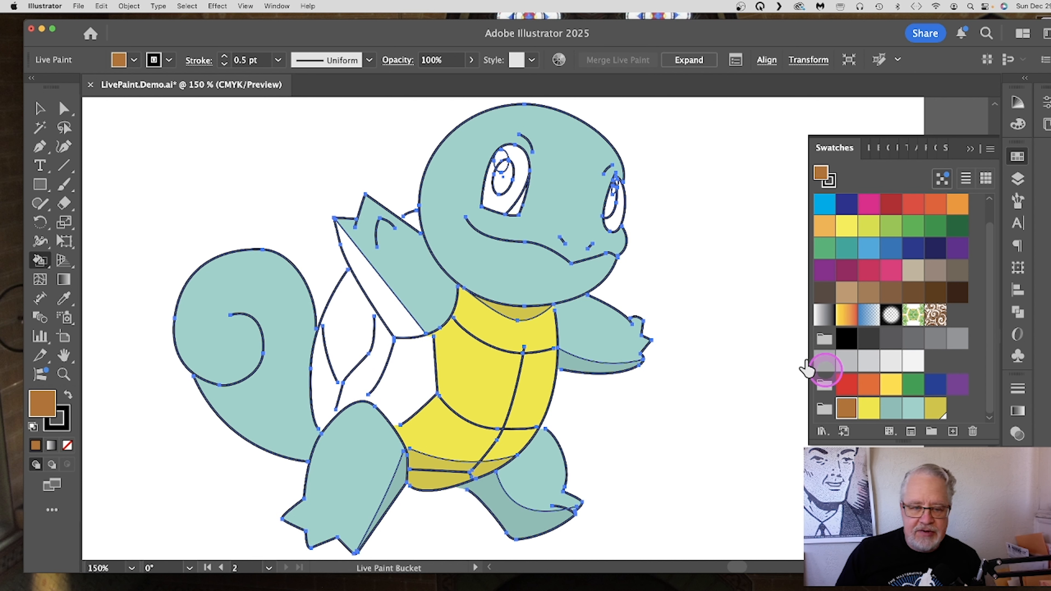
left_click(350, 328)
left_click(320, 378)
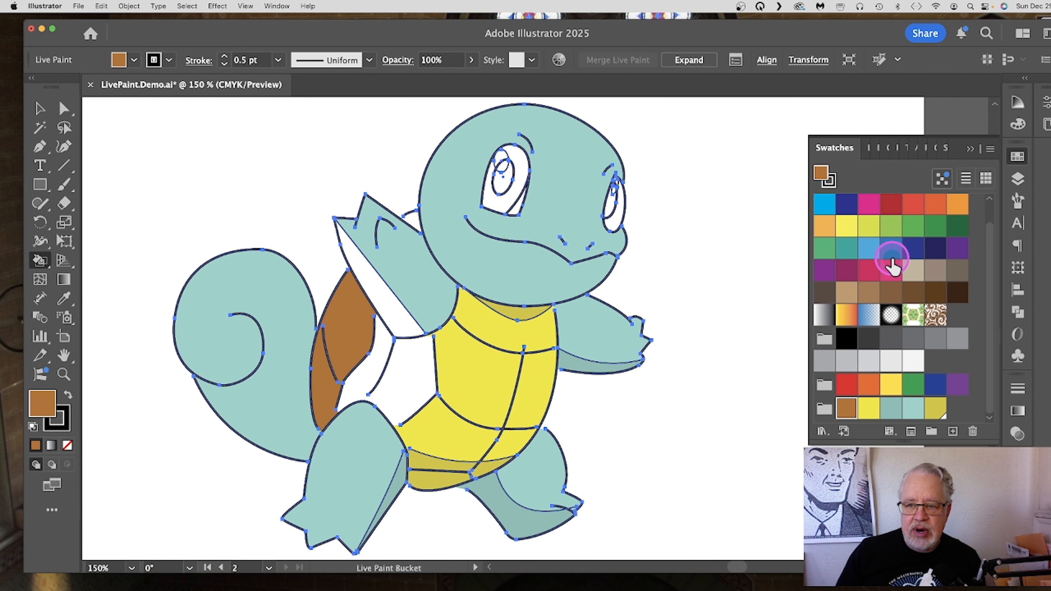
Paint the irises of both eyes dark red and the shaded strip under the raised arm darker teal.
left_click(892, 204)
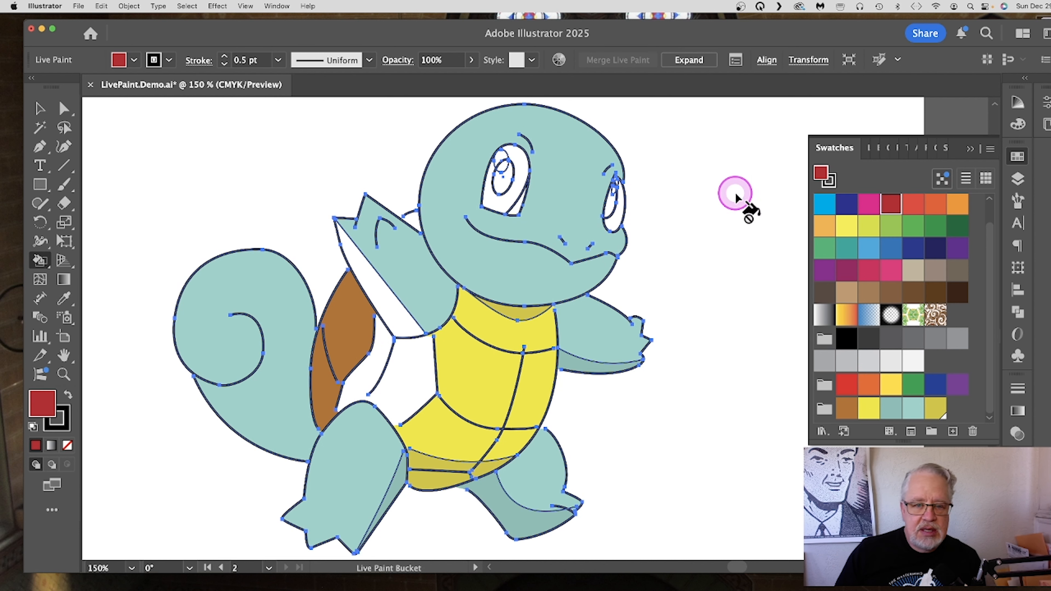
left_click(505, 203)
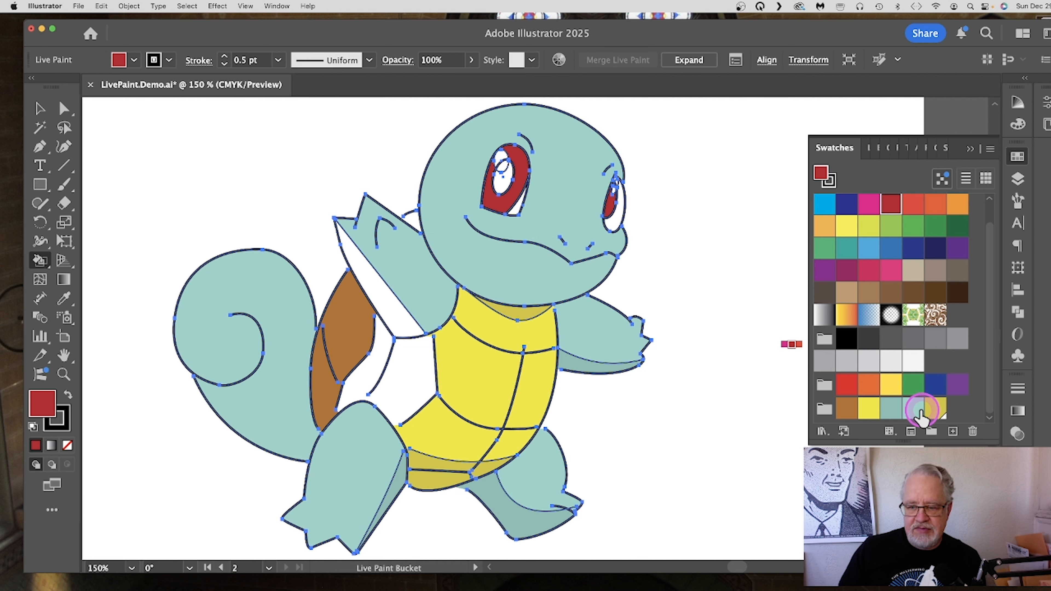
left_click(893, 410)
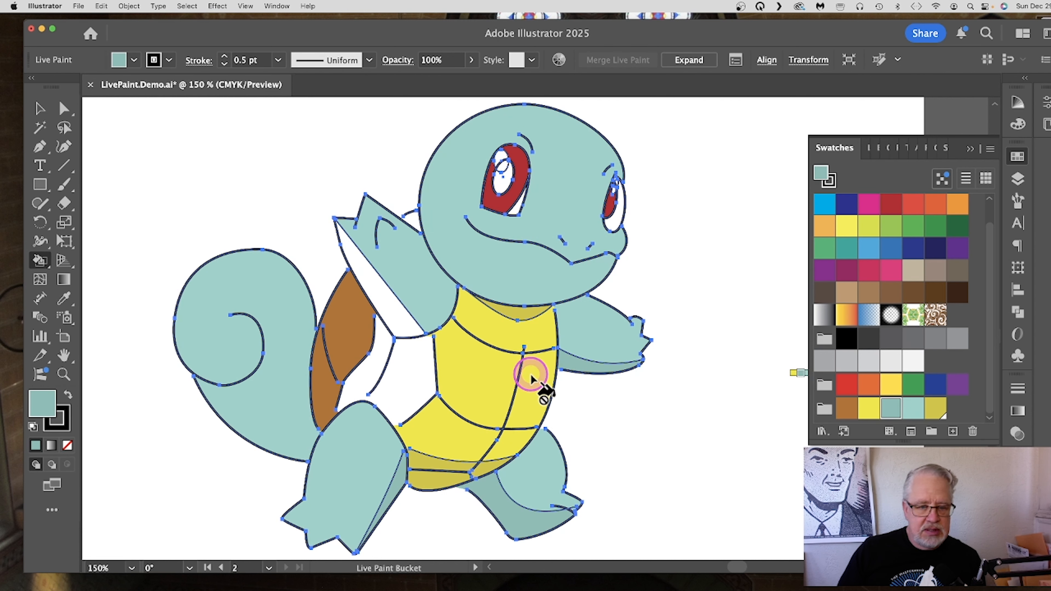
left_click(394, 308)
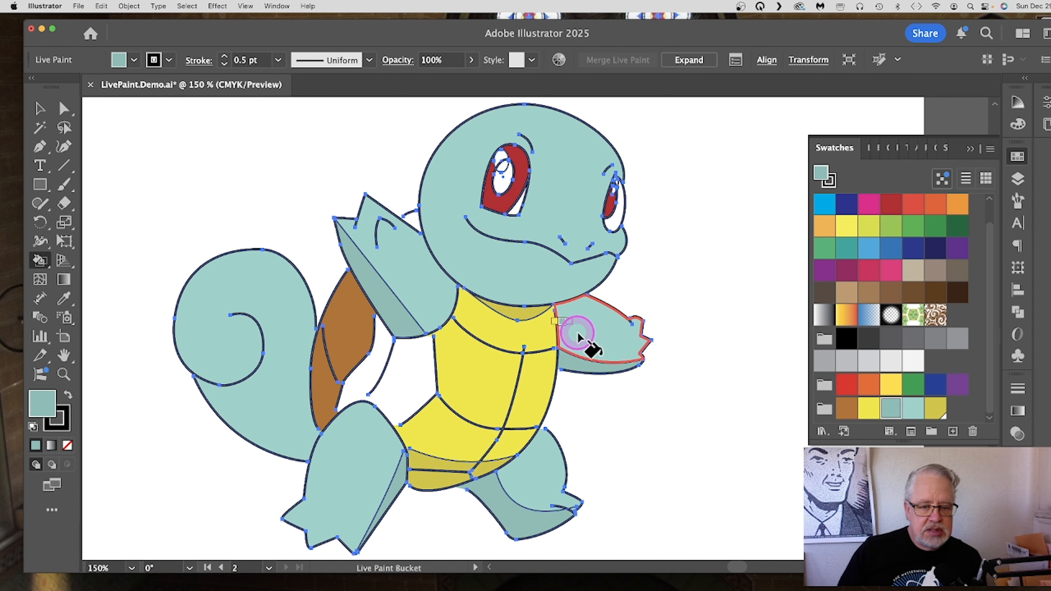
Try to remove the eye highlight's outline by setting the selected Live Paint group's stroke to None, and undo it.
left_click(63, 374)
left_click(546, 207)
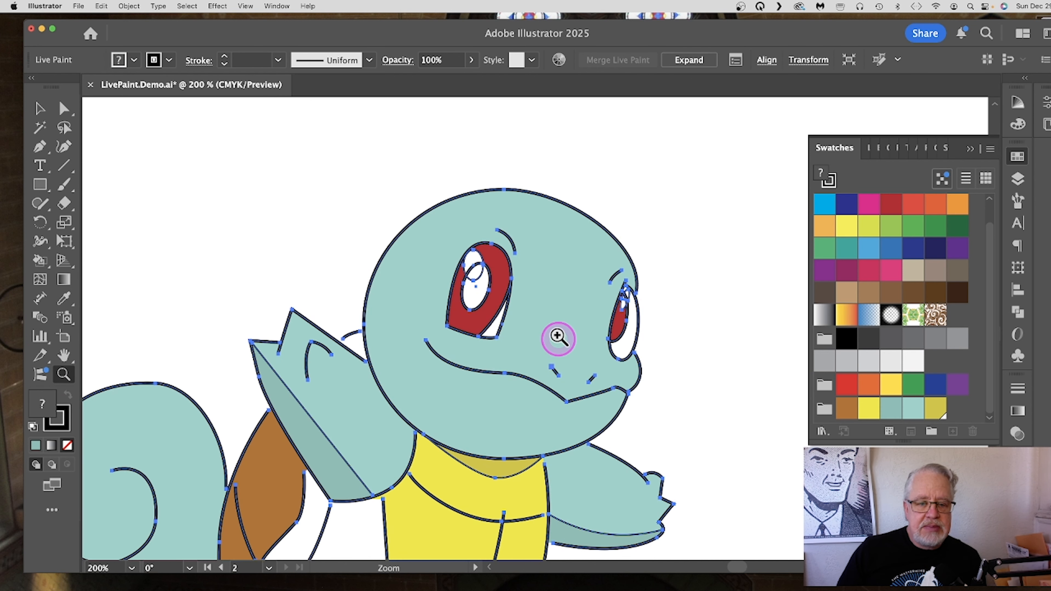
left_click(552, 327)
left_click(521, 350)
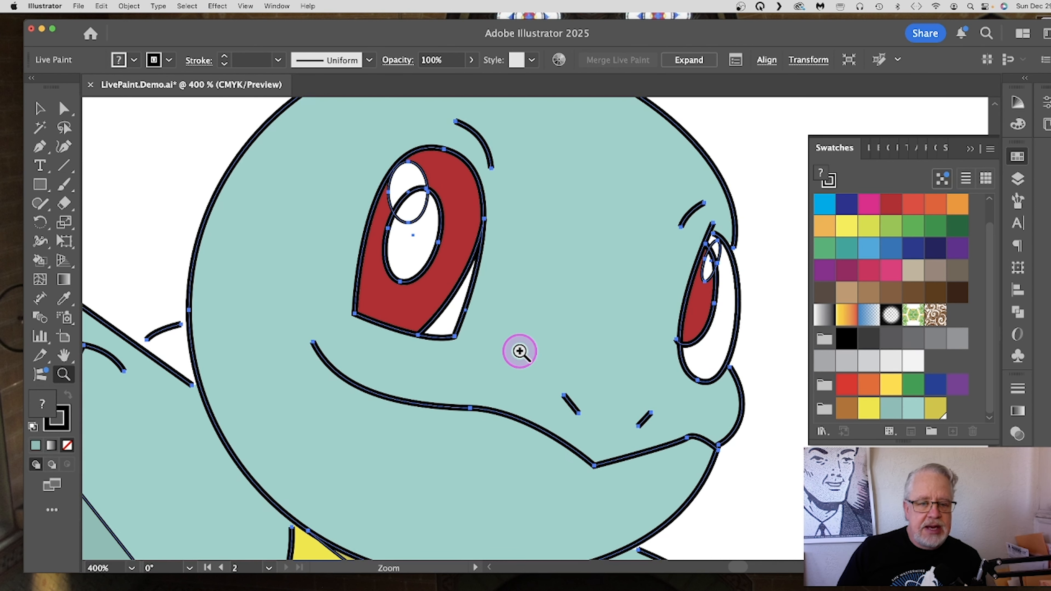
left_click(497, 282)
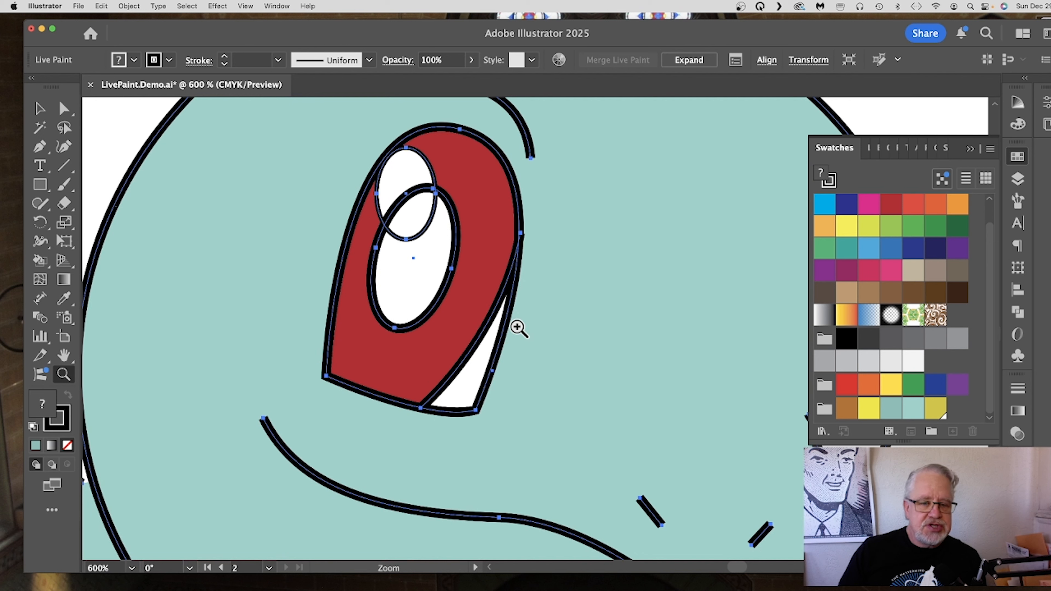
left_click(476, 194)
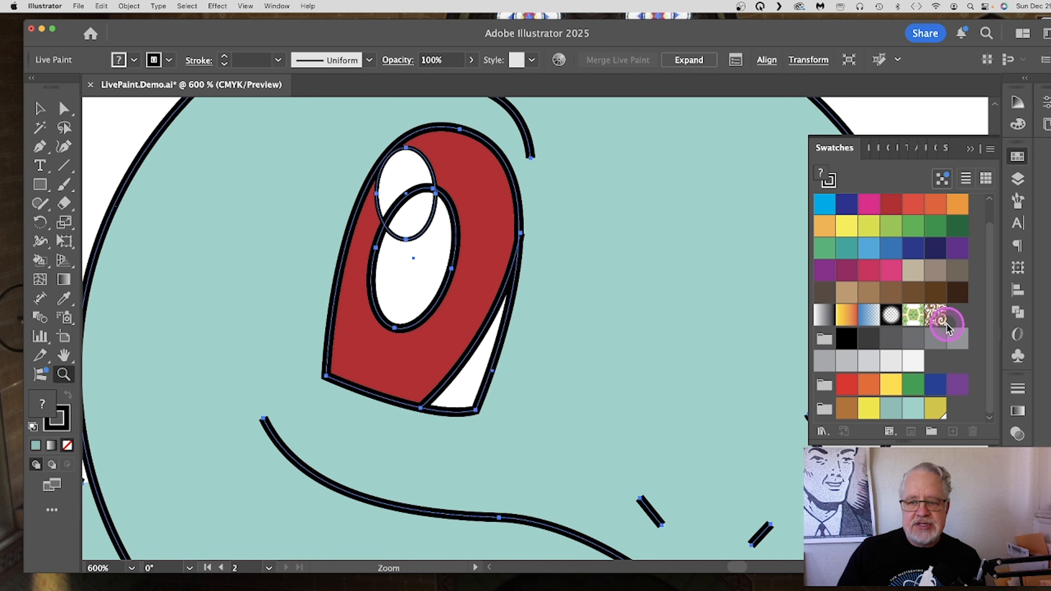
left_click(831, 184)
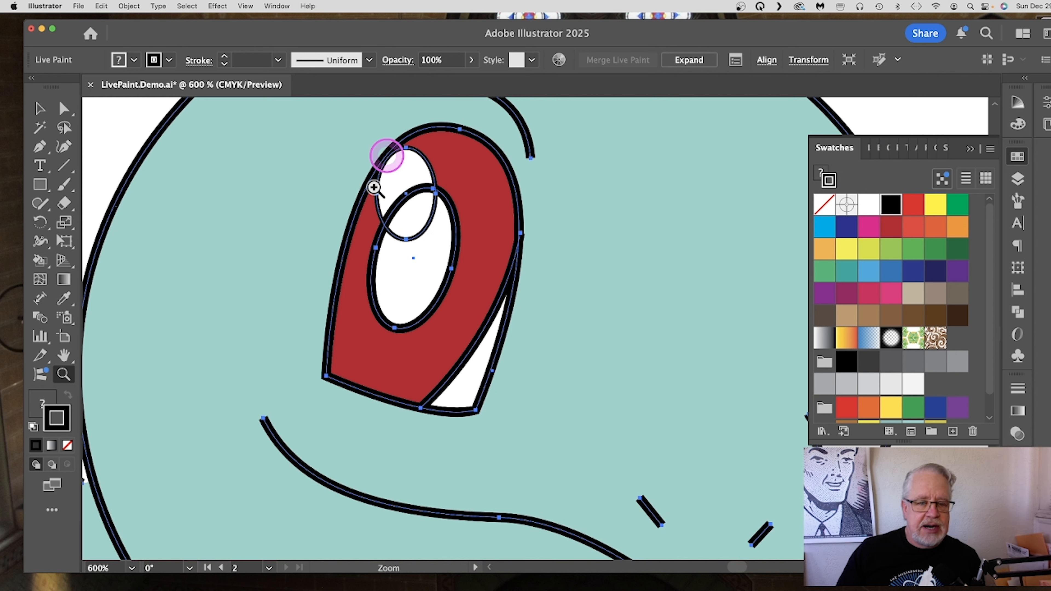
left_click(824, 211)
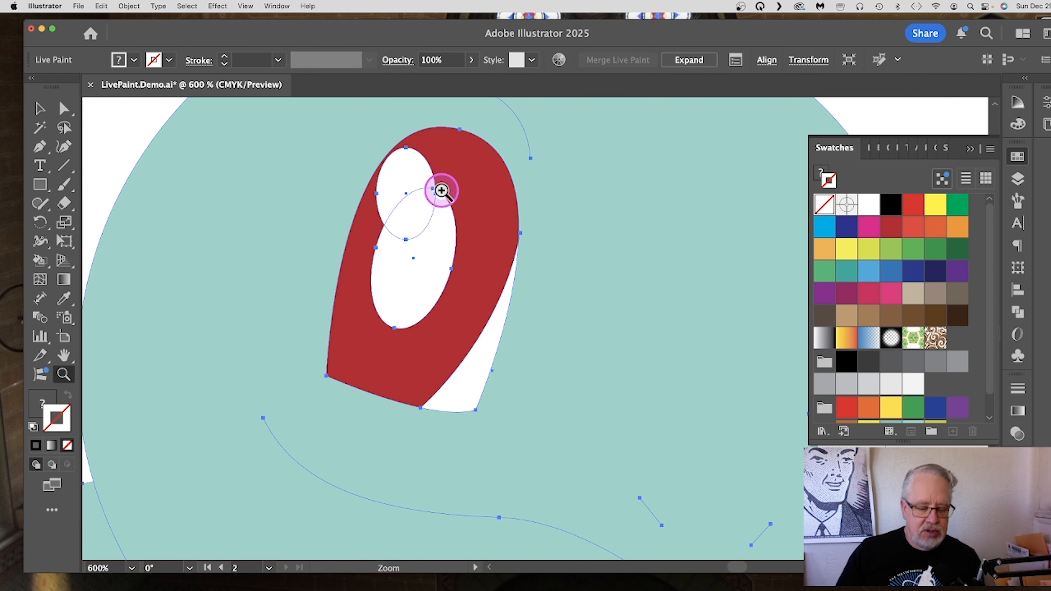
key("cmd+z")
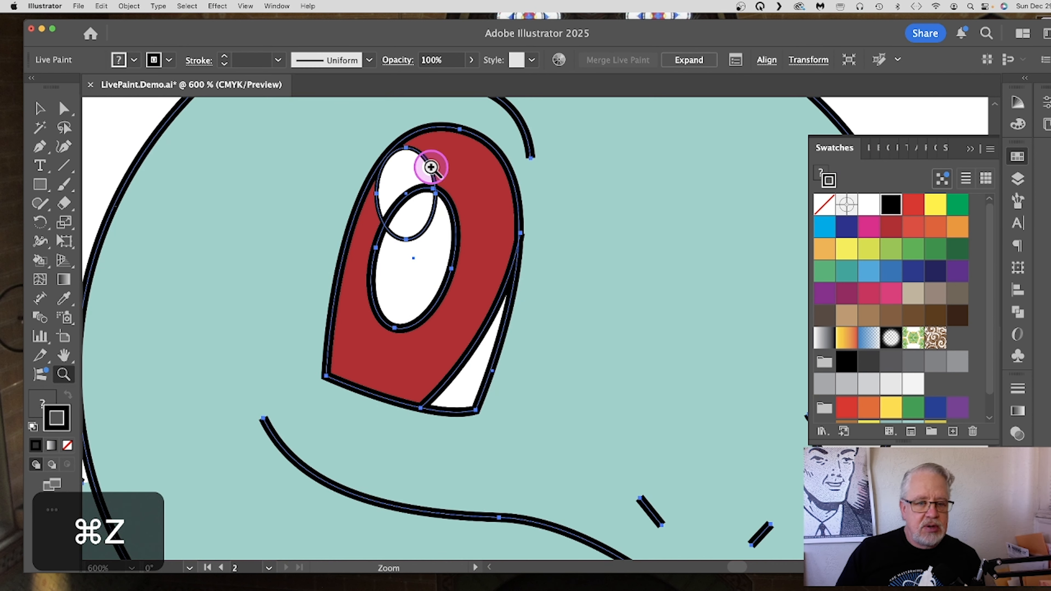
Remove the black outline segments around the highlight ovals in both eyes using the Live Paint Bucket with stroke None.
left_click(41, 261)
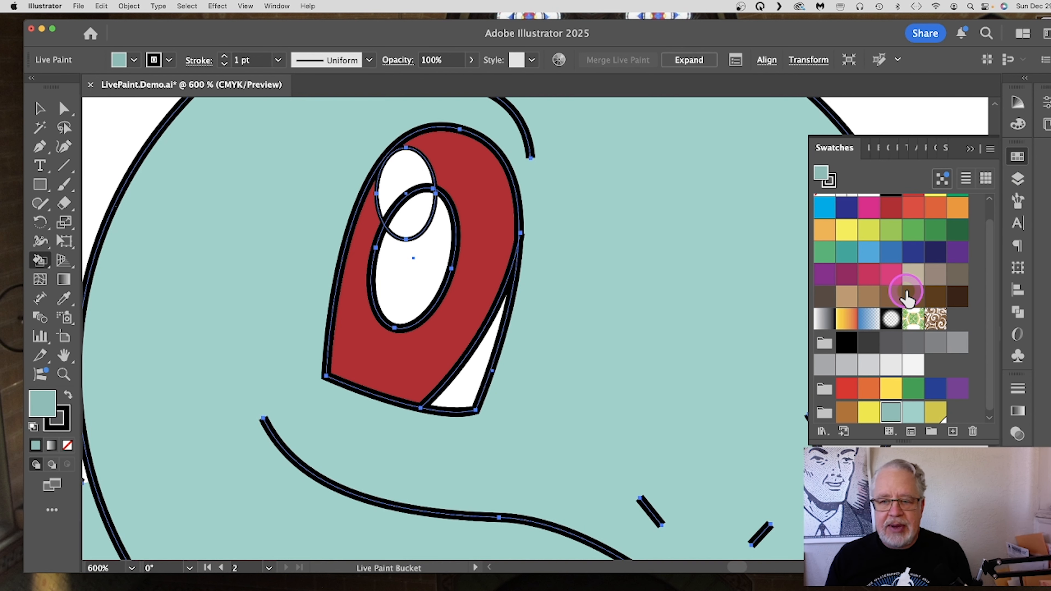
scroll(905, 292, "up", 1)
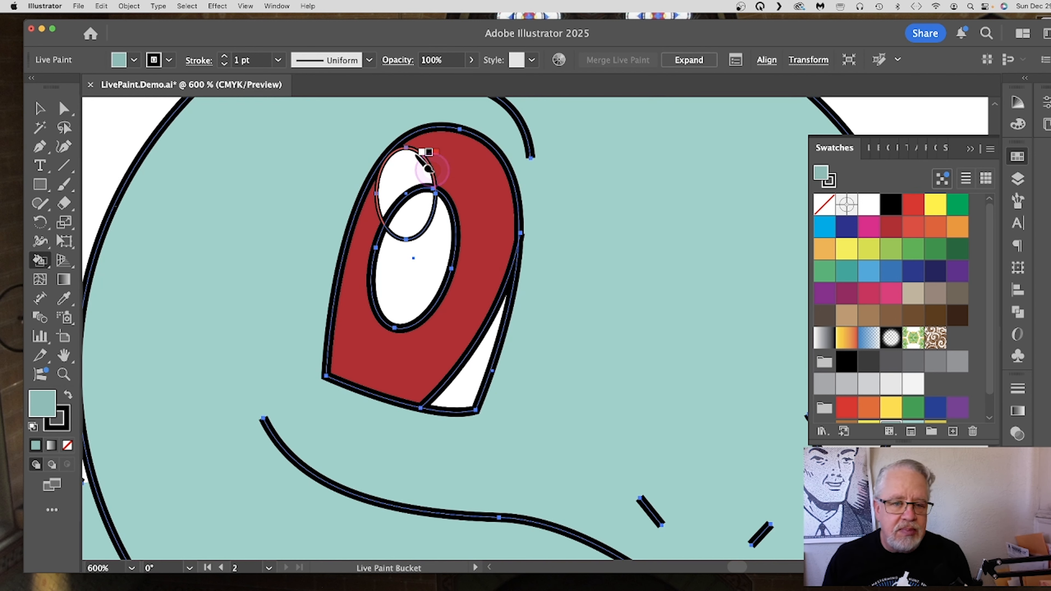
left_click(830, 183)
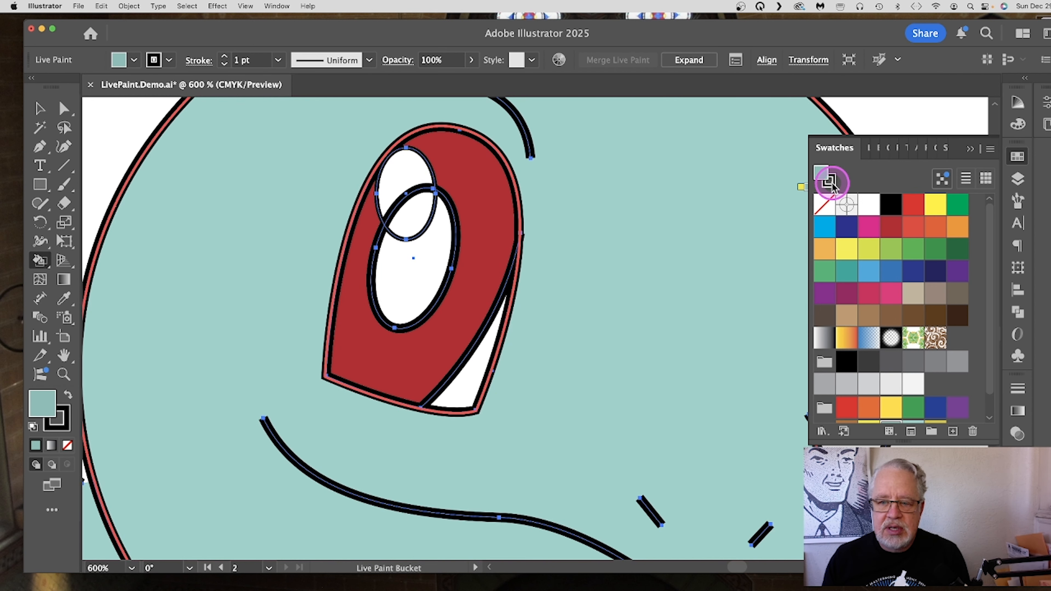
left_click(828, 205)
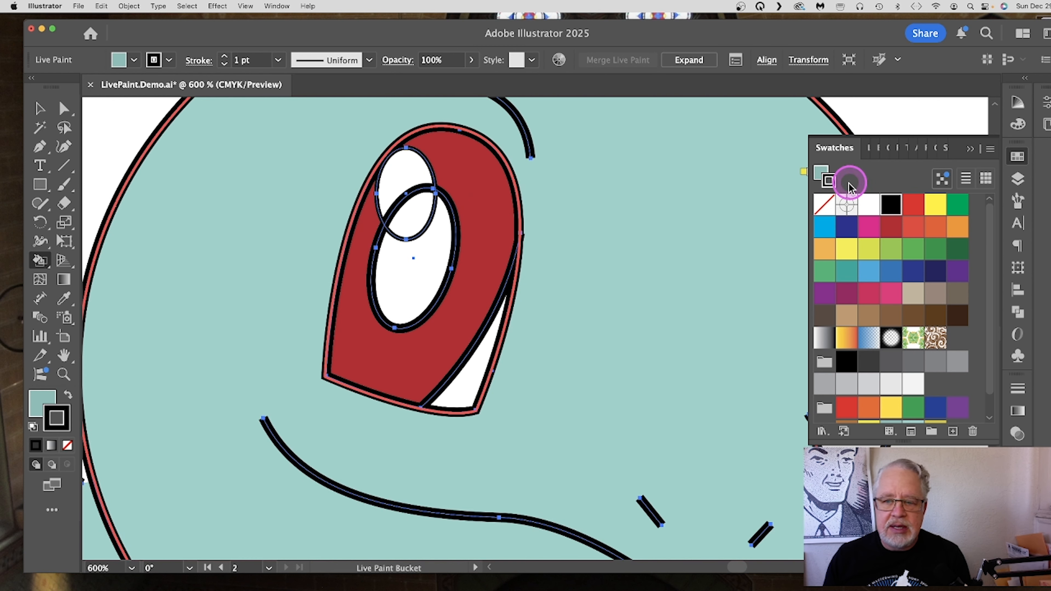
left_click(827, 204)
left_click(420, 156)
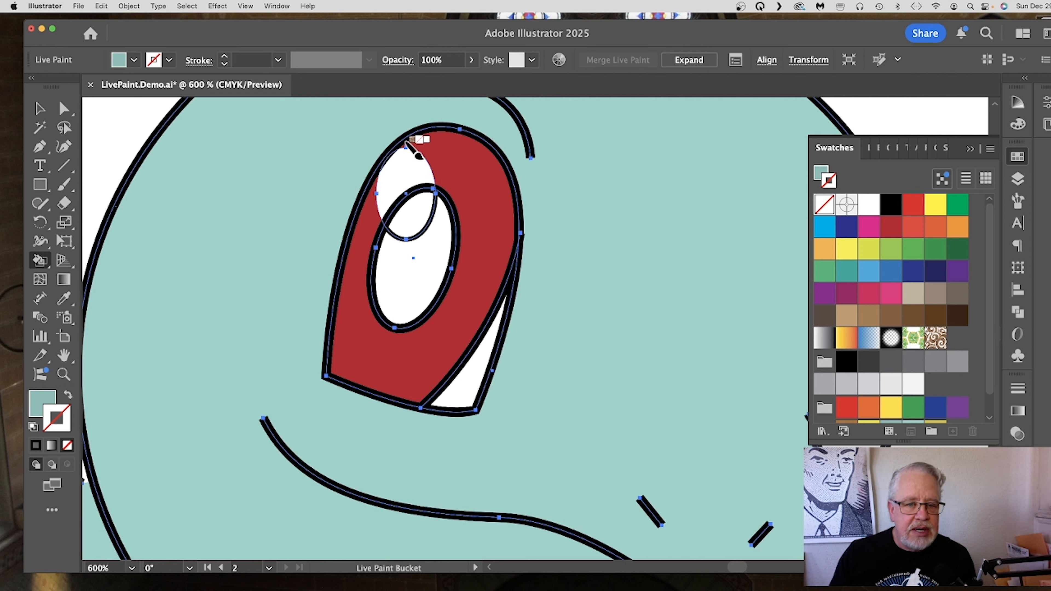
left_click(429, 213)
left_click(429, 217)
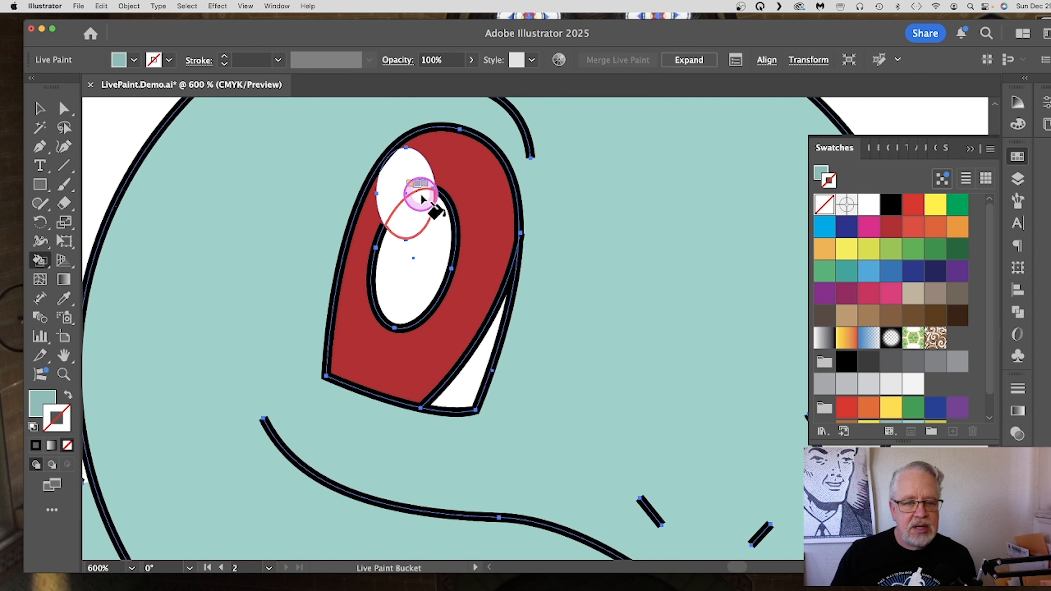
key("space")
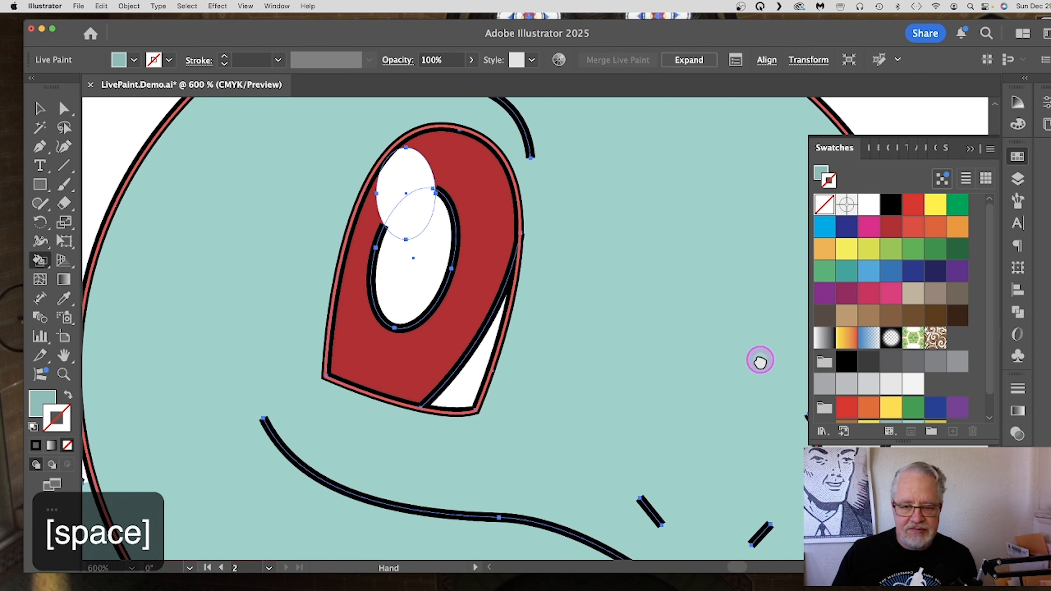
left_click_drag(757, 359, 295, 343)
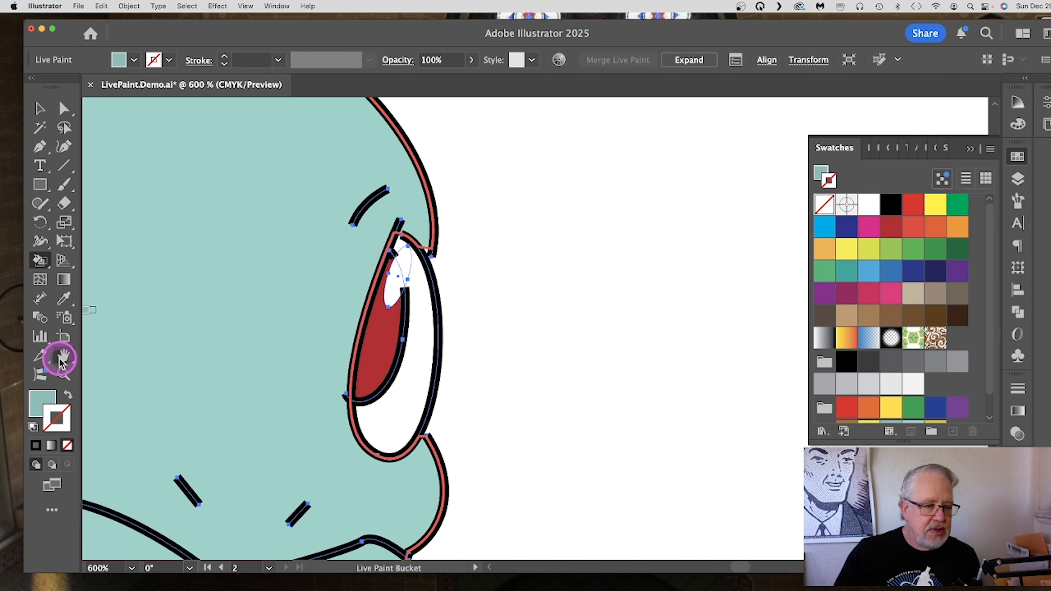
Paint the pupil of the larger eye black with the Live Paint Bucket, with the stroke set to None.
left_click(63, 376)
left_click(296, 337, "alt")
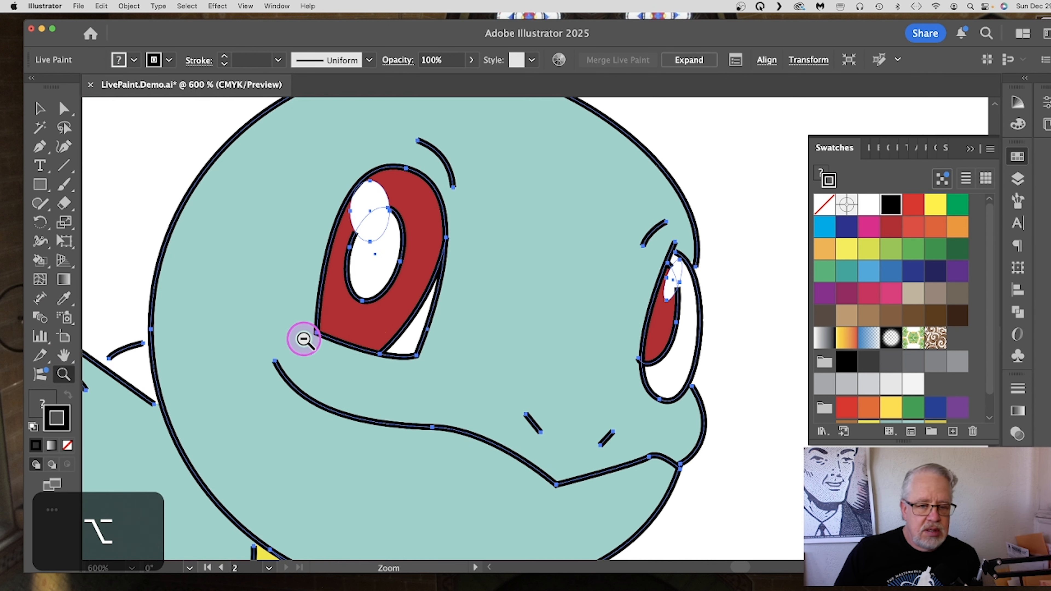
left_click(436, 329, "alt")
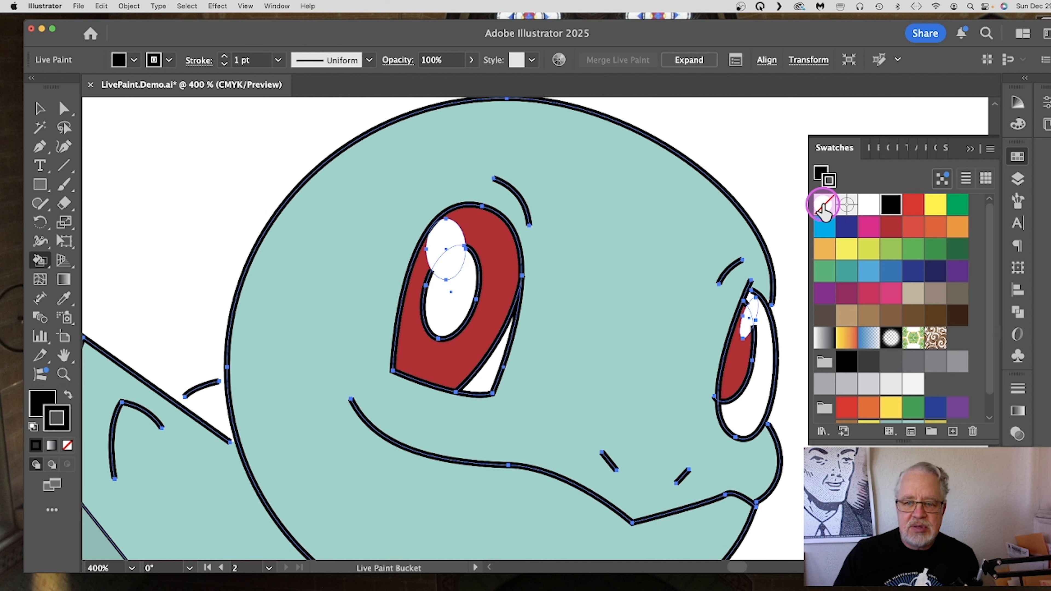
left_click(824, 207)
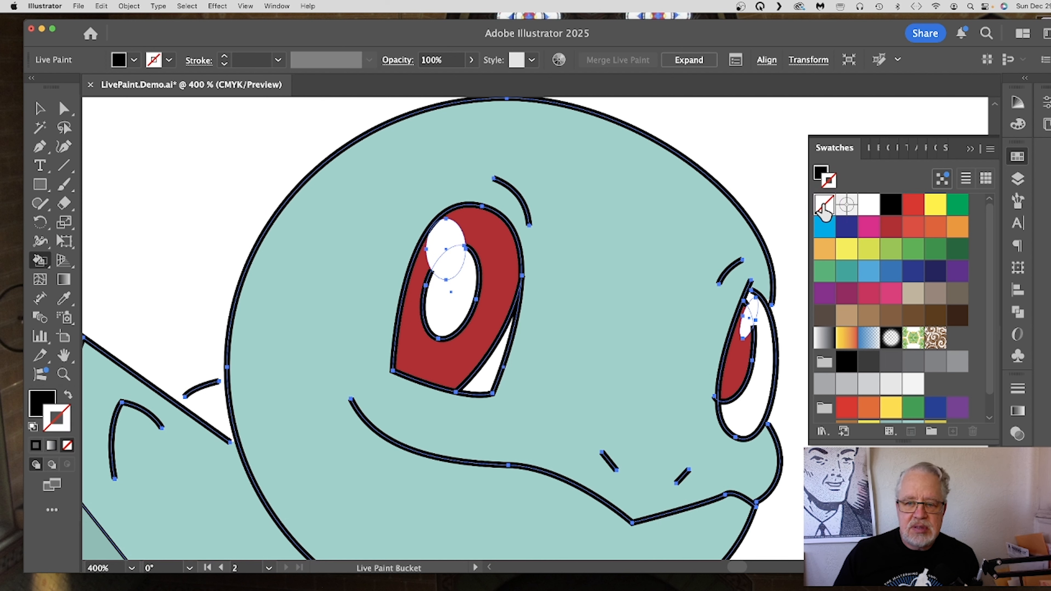
left_click(437, 296)
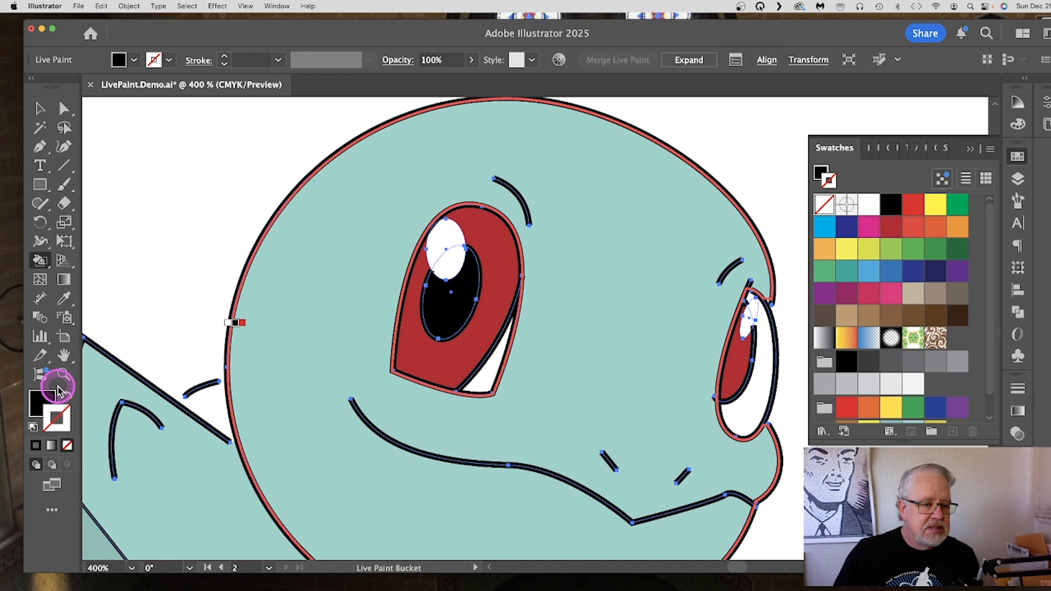
Remove the outline between the raised arm and its shaded strip using the Live Paint Bucket with stroke None.
left_click(62, 375)
left_click(457, 342, "alt")
left_click(570, 413, "alt")
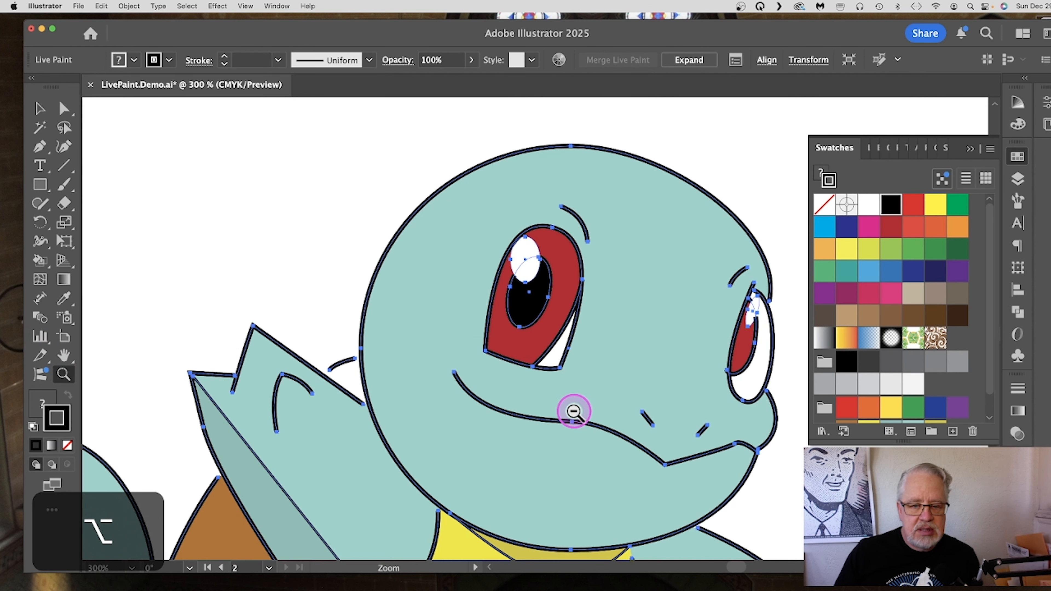
left_click(574, 413, "alt")
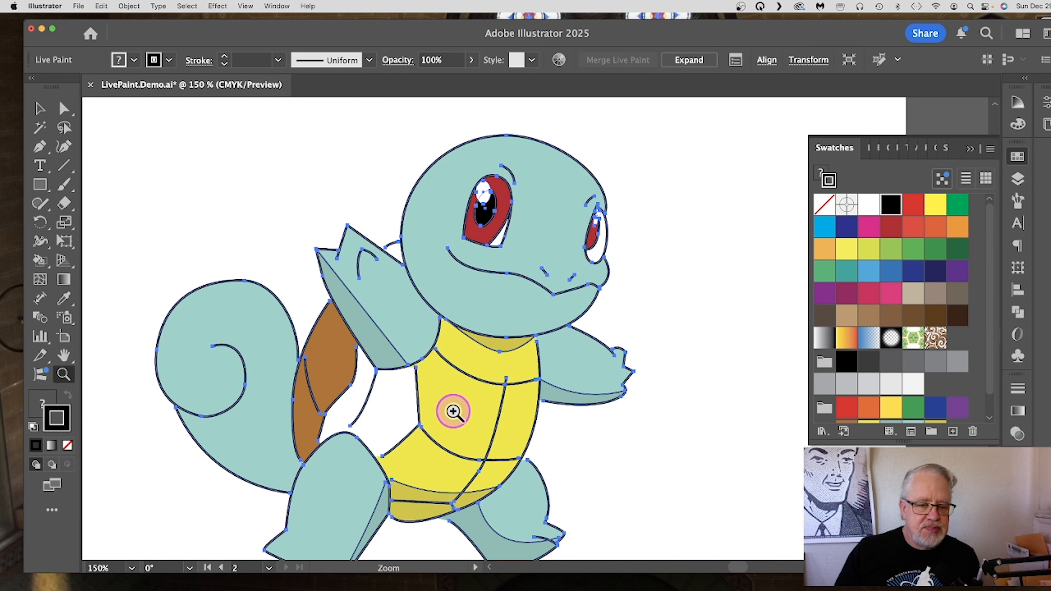
left_click(451, 386)
left_click(514, 314)
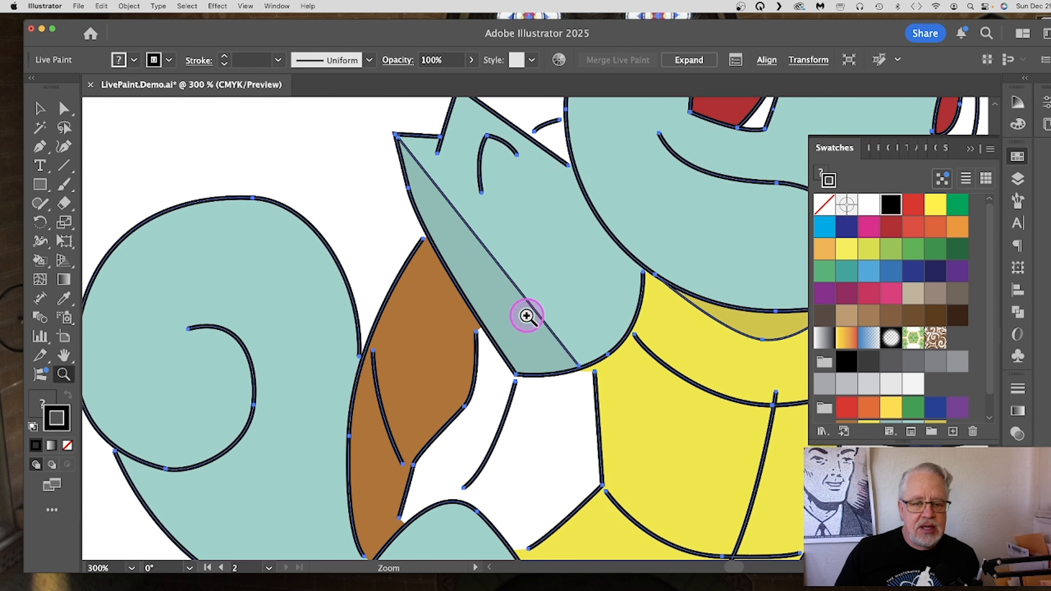
left_click(562, 328)
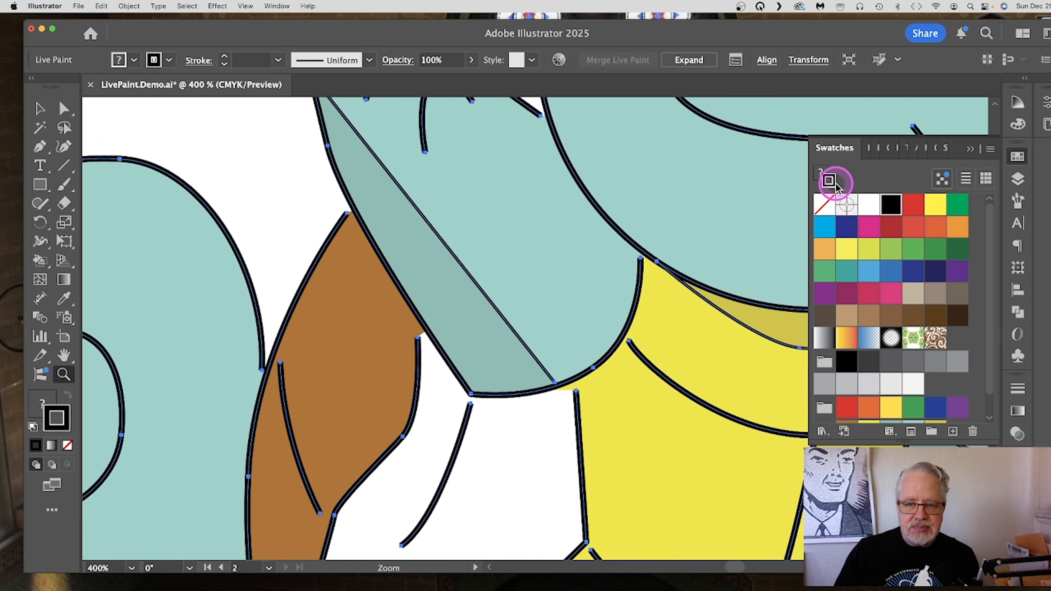
left_click(825, 206)
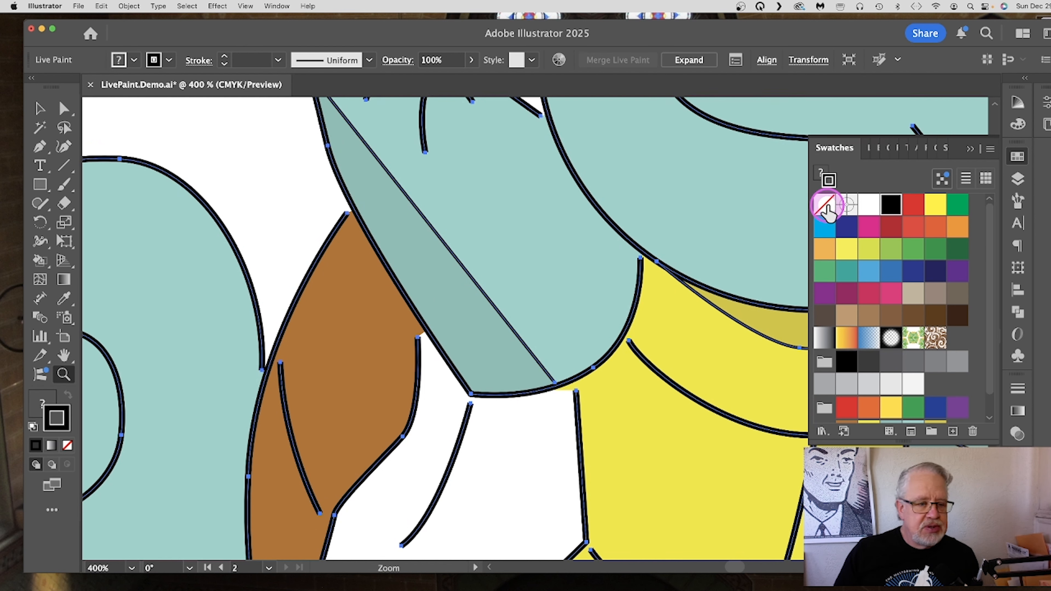
left_click(39, 260)
left_click(835, 203)
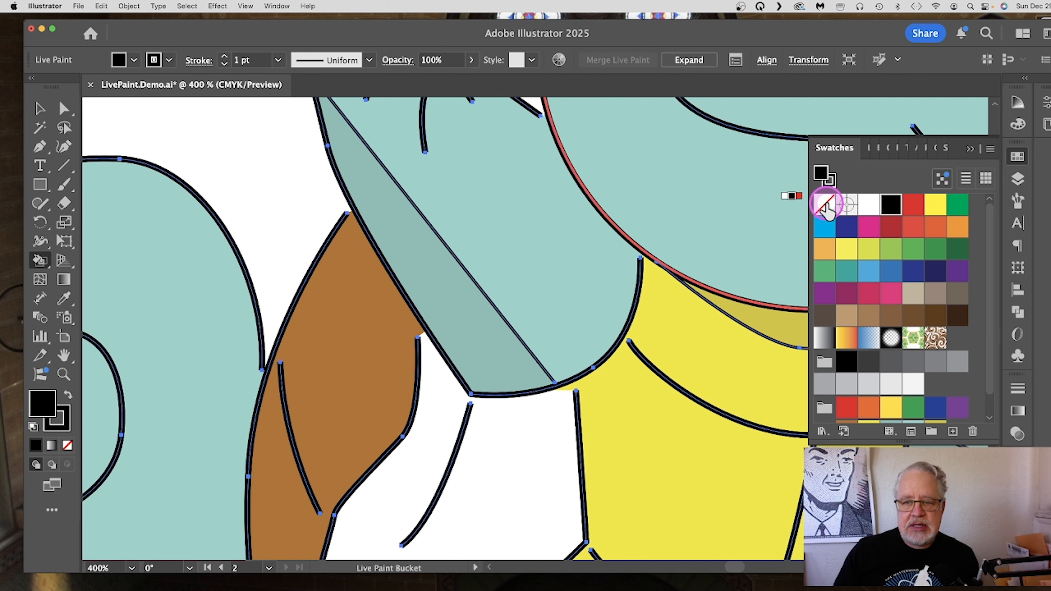
left_click(829, 186)
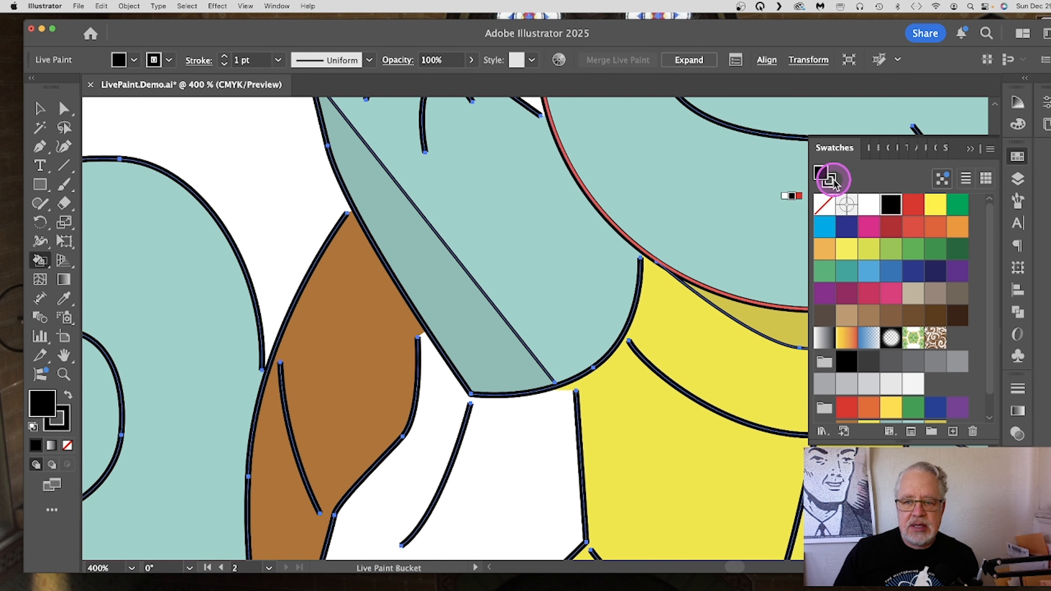
left_click(825, 204)
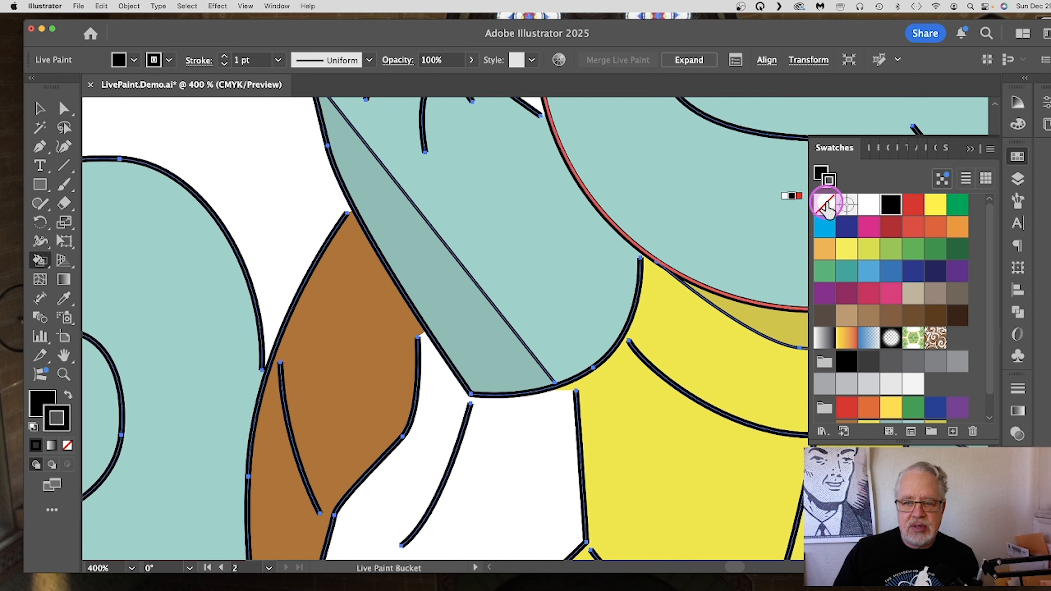
left_click(821, 171)
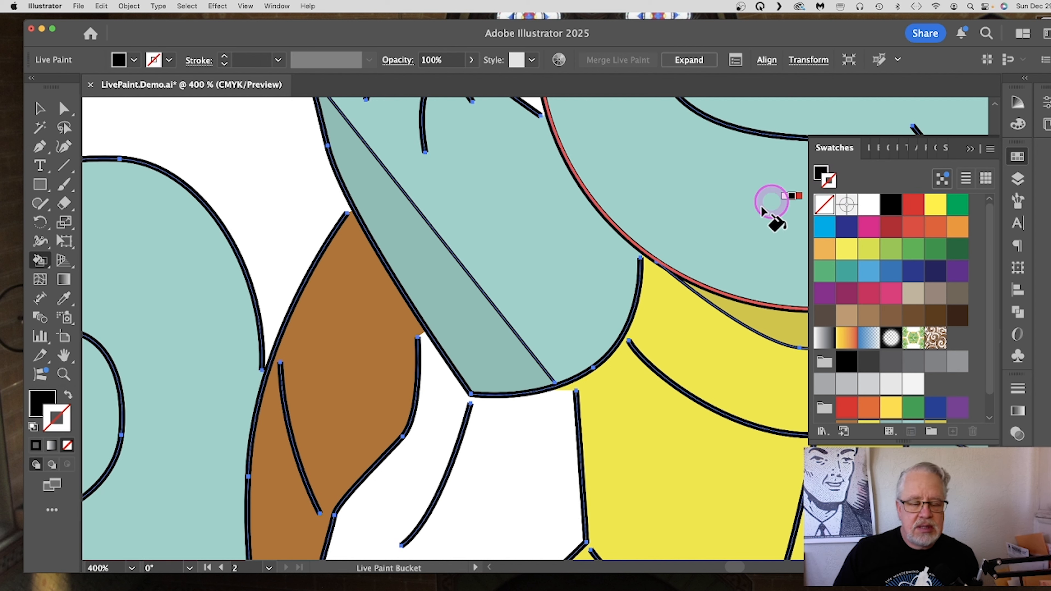
left_click(493, 305)
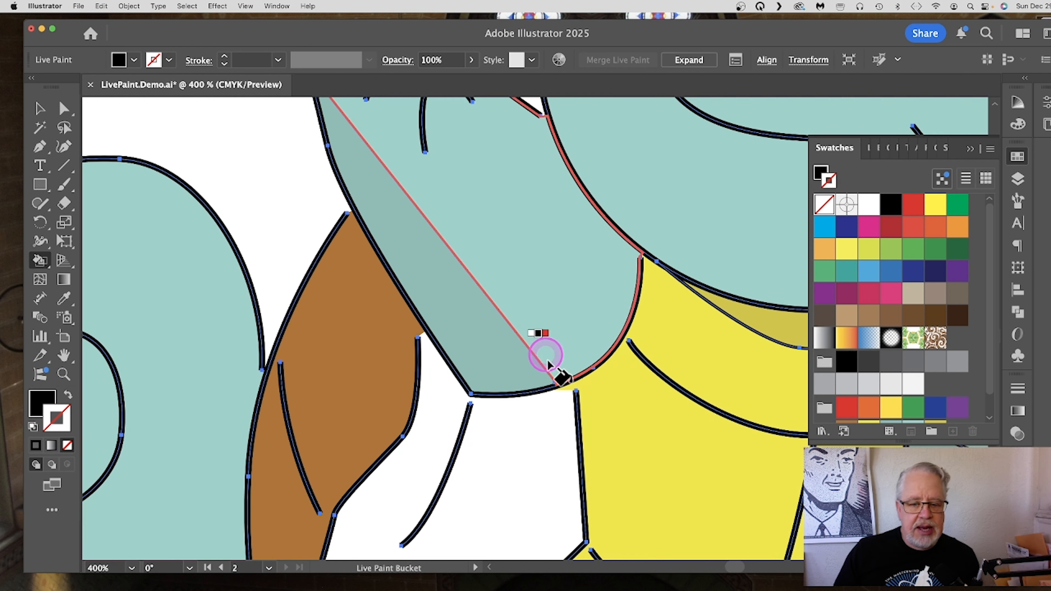
Remove the line above the shaded strip on the extended arm with the Live Paint Bucket.
key("space")
left_click_drag(706, 397, 42, 271)
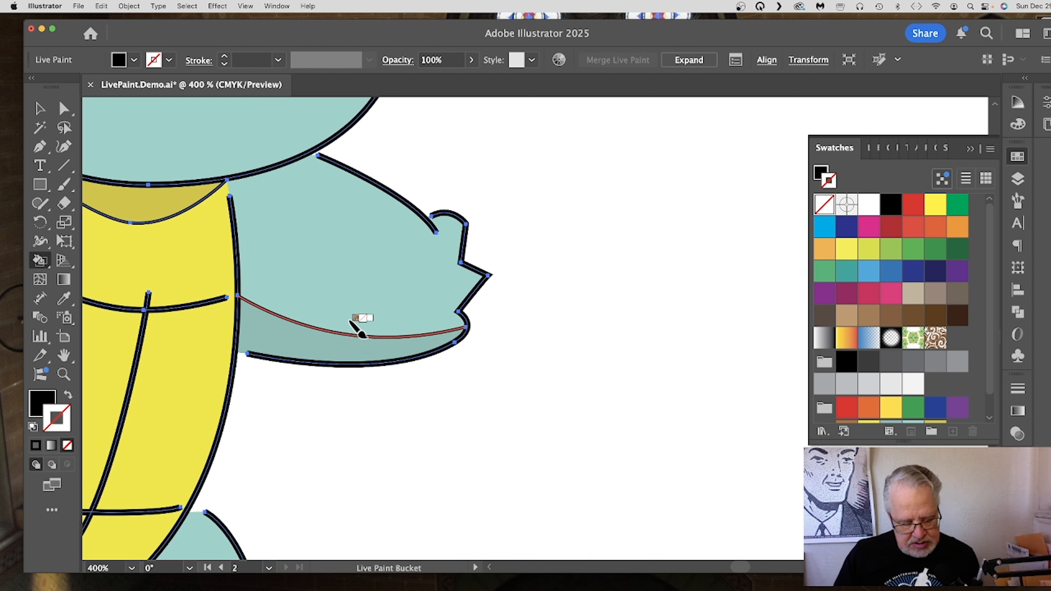
left_click(362, 336, "shift+super")
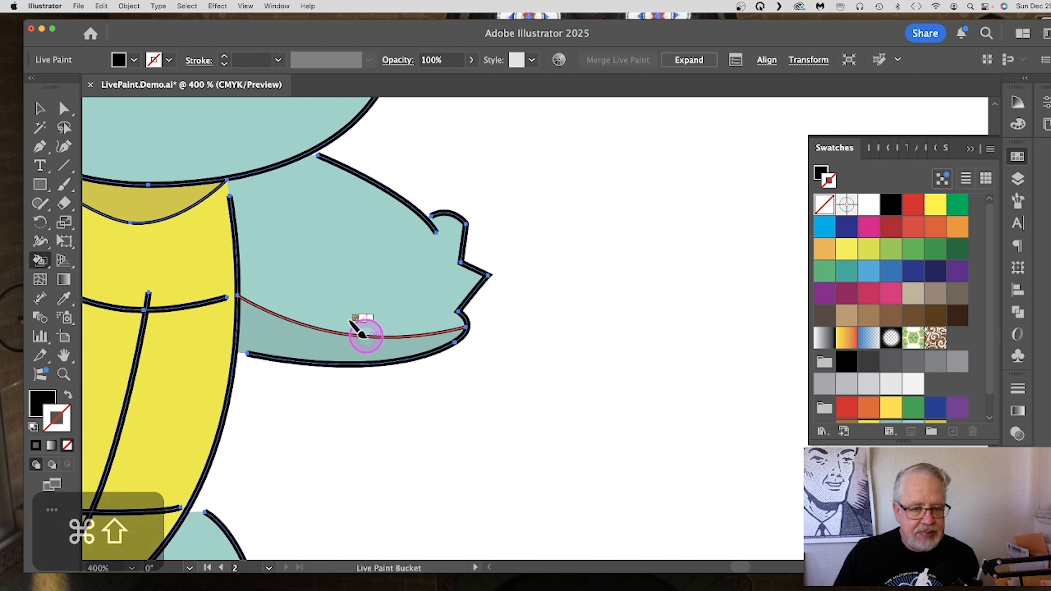
key("super+shift+a")
Remove the curved shading line on the rear leg below the yellow belly with the Live Paint Bucket.
key("space")
left_click_drag(283, 447, 563, 146)
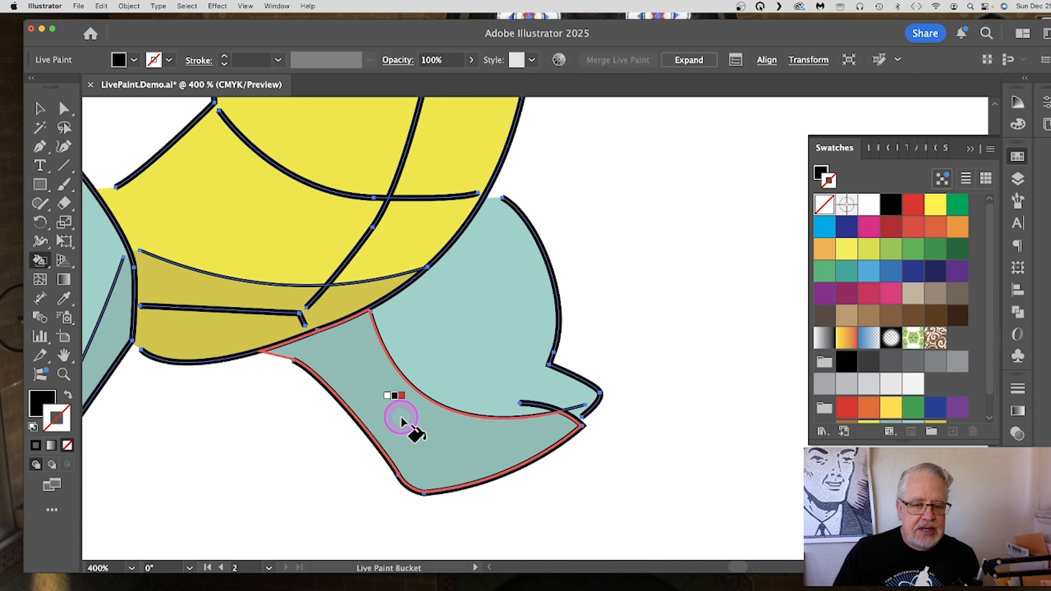
key("space")
key("super")
left_click(437, 406, "super")
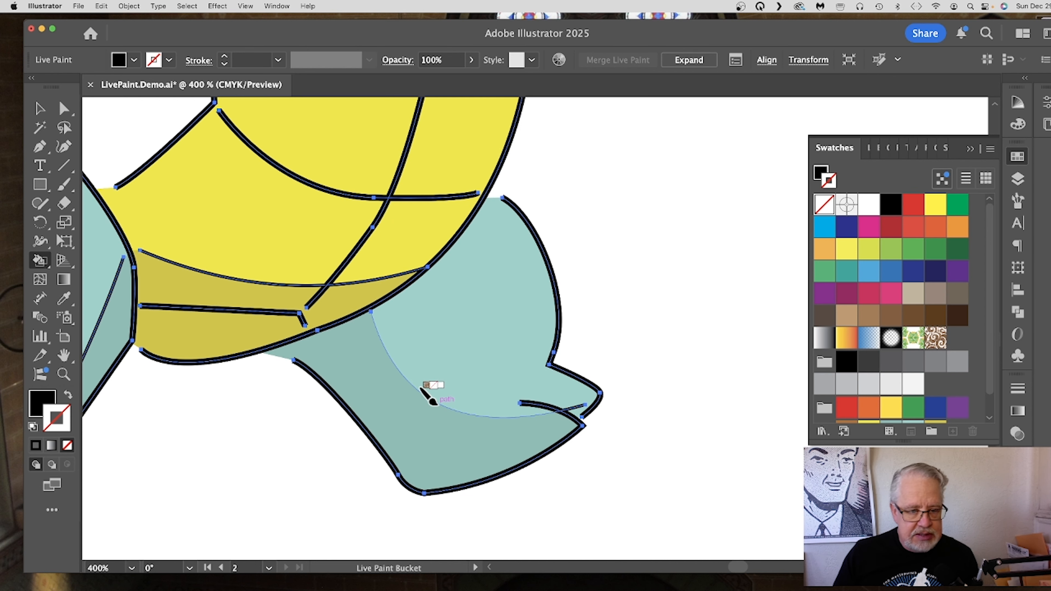
Remove the diagonal shading line on the front leg beside the tail with the Live Paint Bucket.
key("space")
left_click_drag(218, 434, 556, 405)
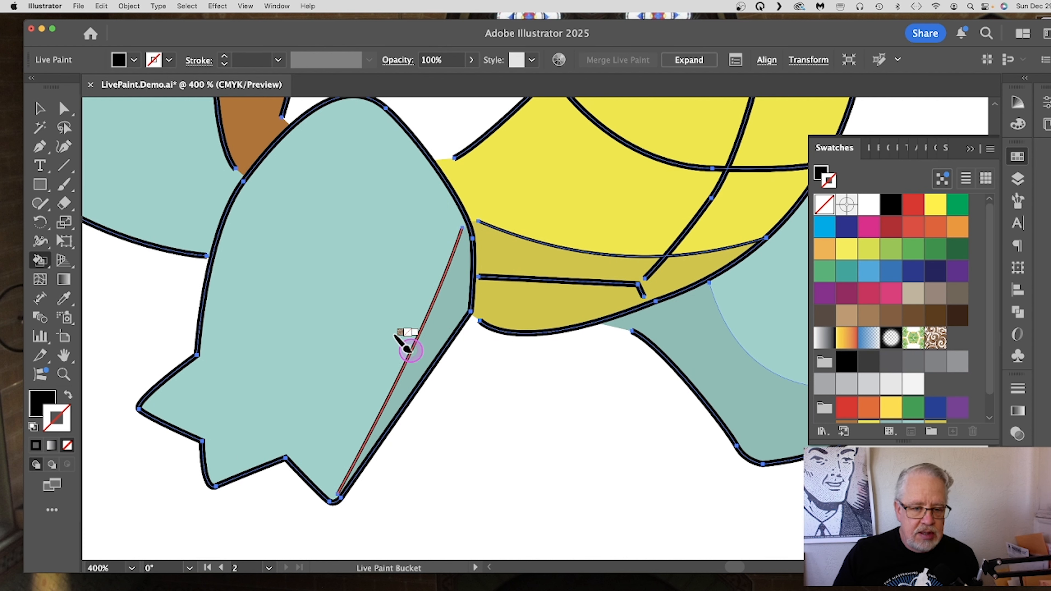
left_click(70, 381)
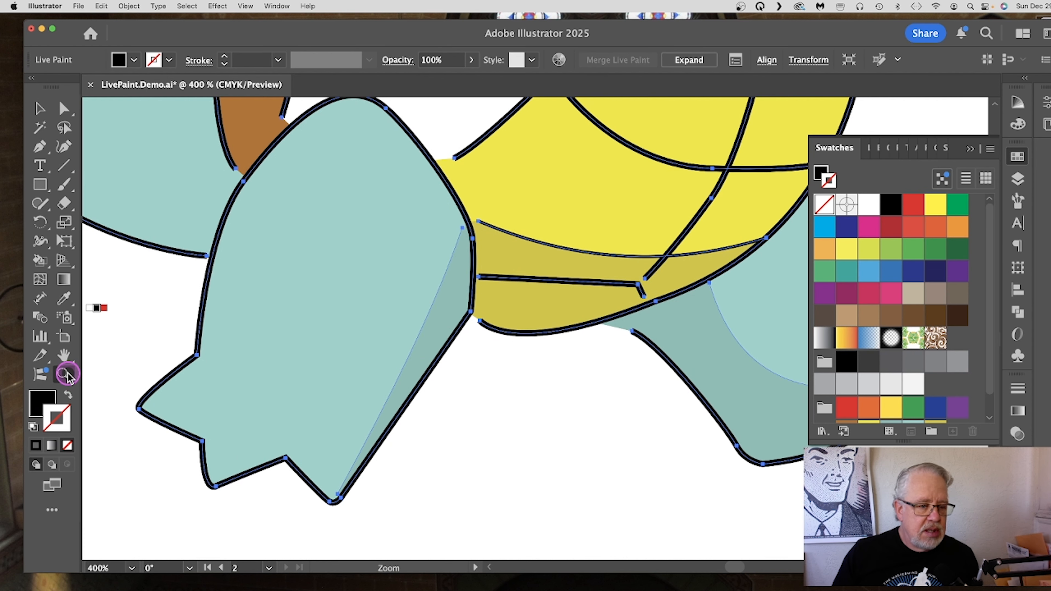
left_click(555, 305, "alt")
scroll(568, 366, "up", 5)
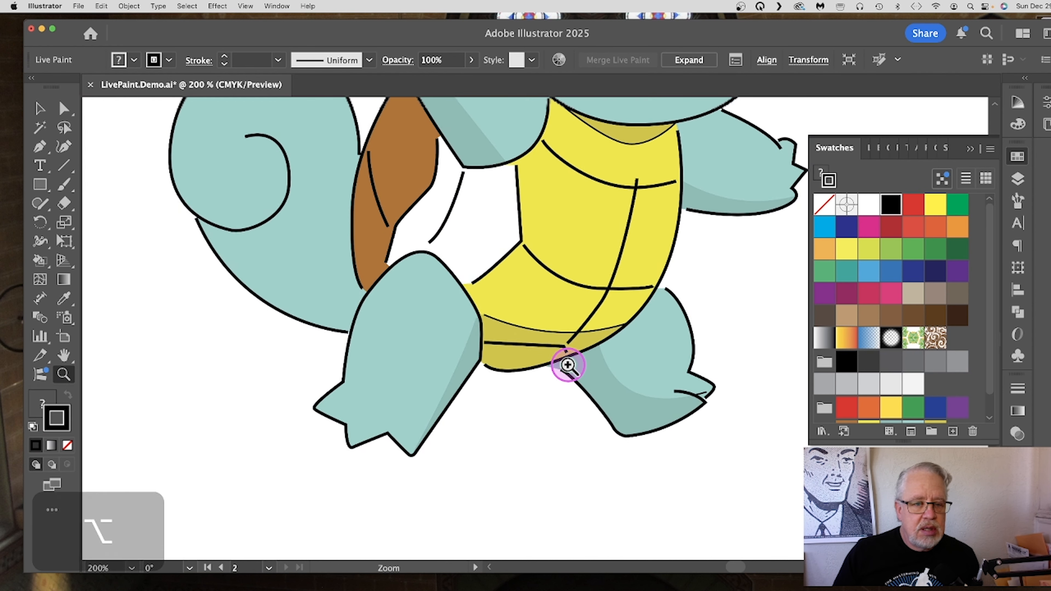
scroll(569, 366, "up", 2)
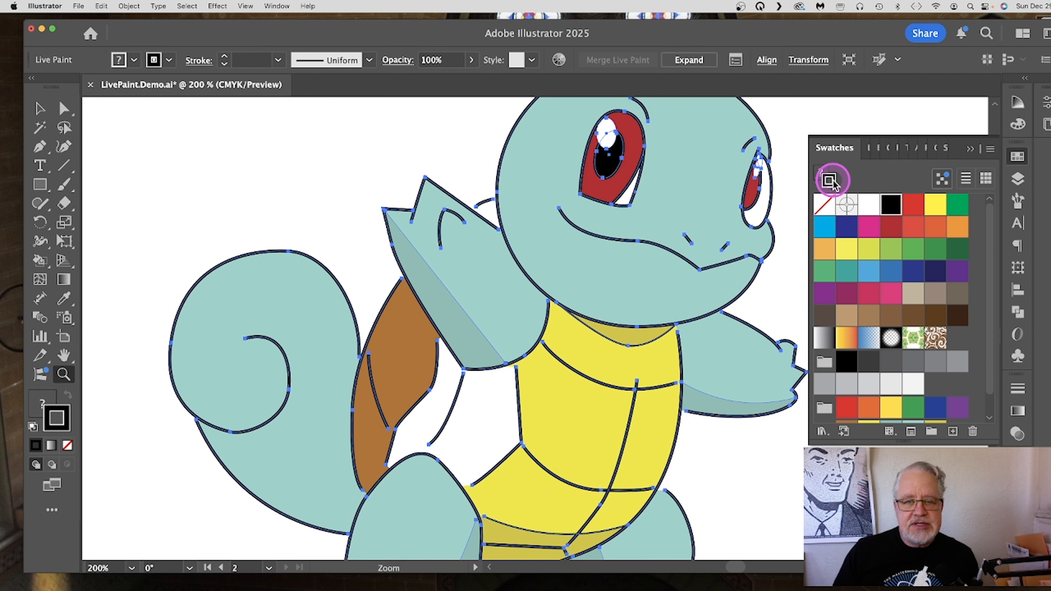
Remove every remaining outline by setting the stroke of the whole selected Live Paint group to None.
left_click(39, 108)
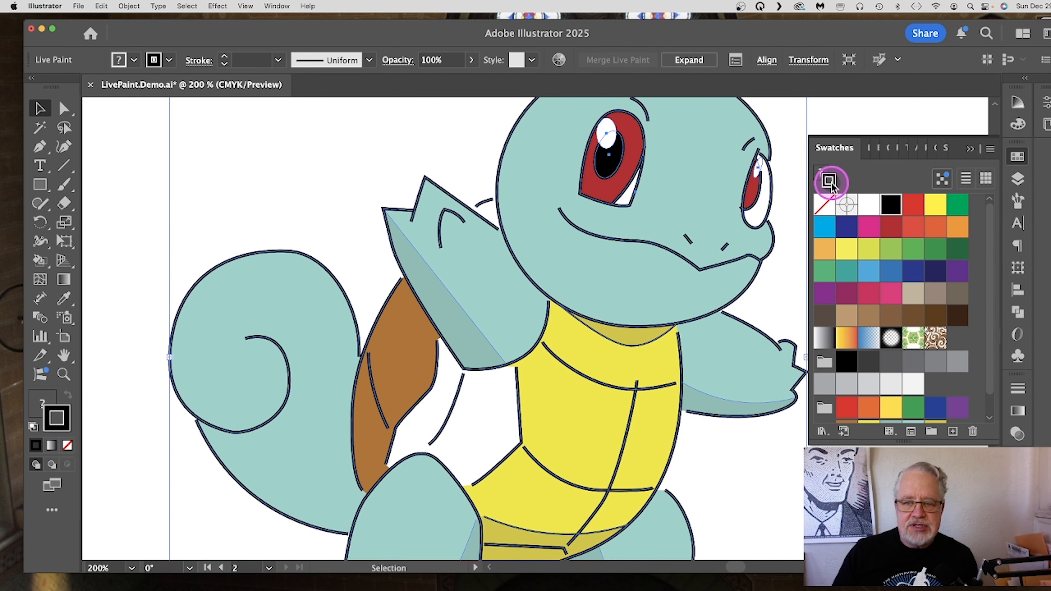
left_click(824, 204)
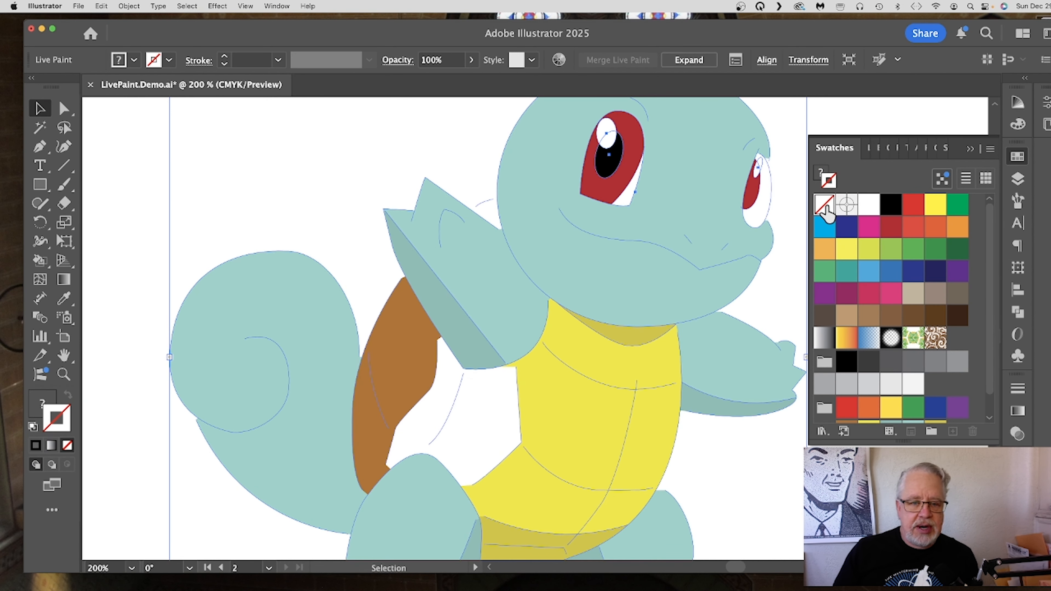
left_click(63, 374)
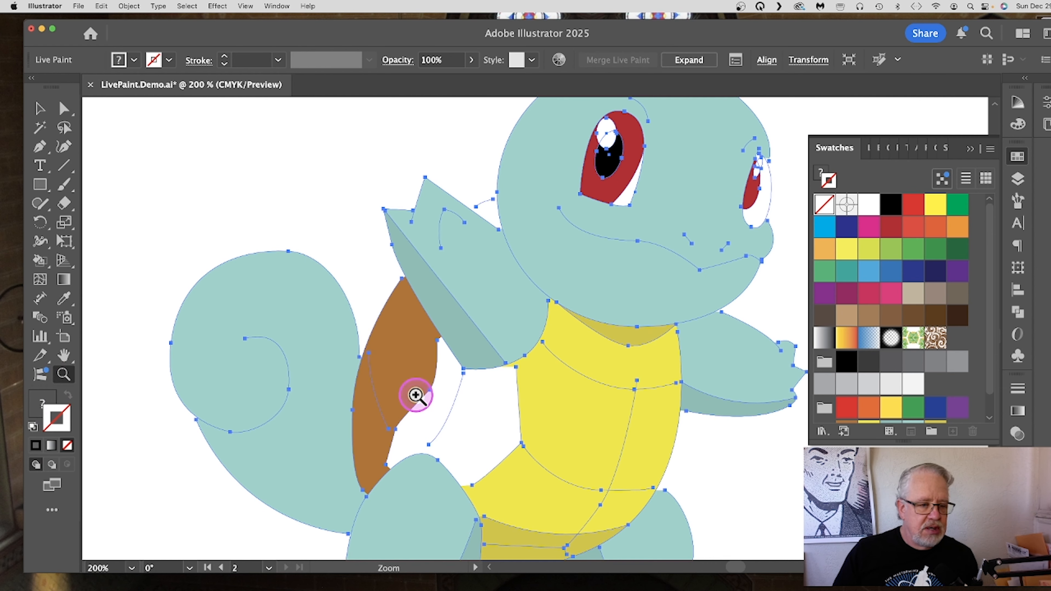
left_click(750, 440, "alt")
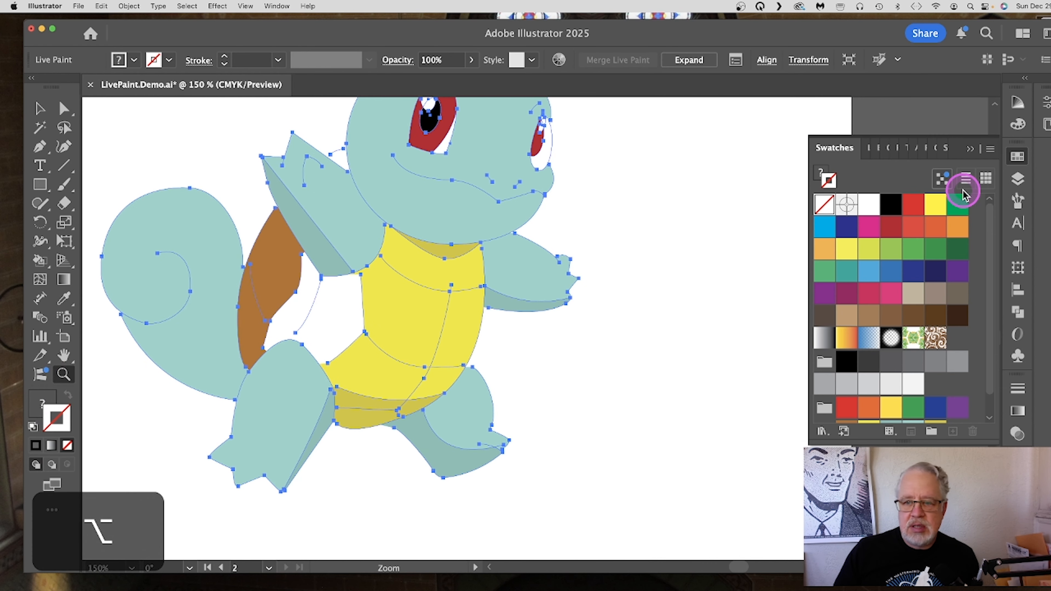
Make the backup line art on Layer 2 visible over the painted fills.
left_click(973, 149)
left_click(1018, 178)
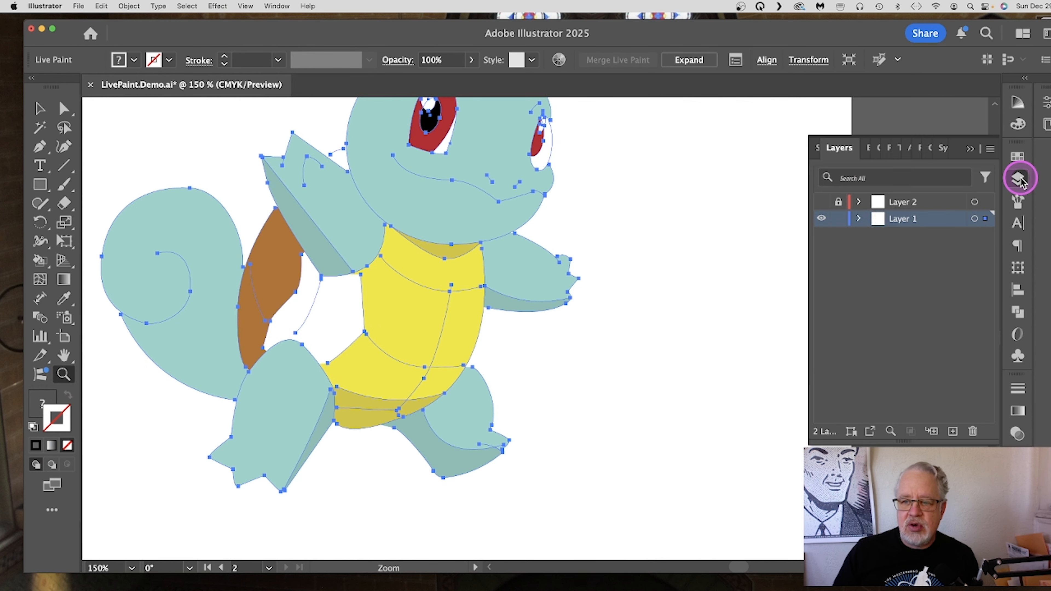
left_click(822, 202)
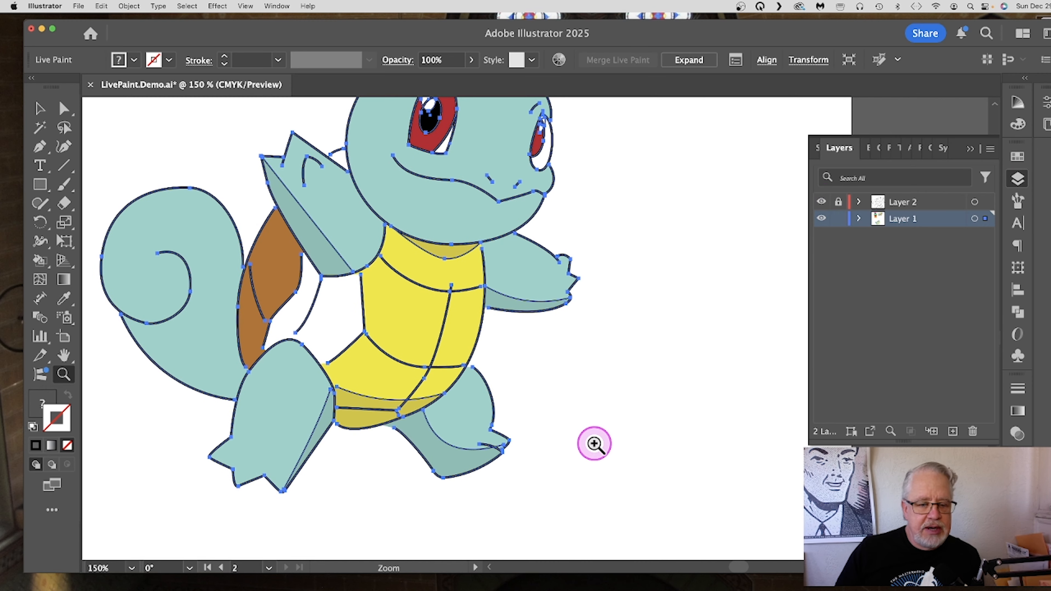
scroll(242, 429, "down", 2)
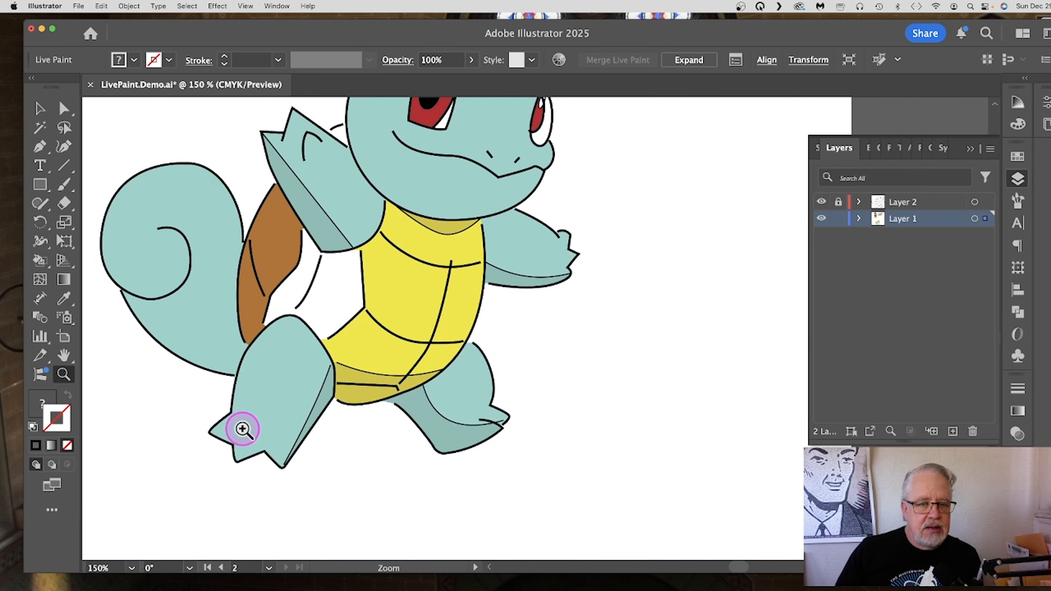
scroll(242, 429, "up", 3)
scroll(243, 429, "up", 1)
Deselect the artwork, lock Layer 1 with the painted fills and unlock Layer 2 with the line art.
left_click(44, 118)
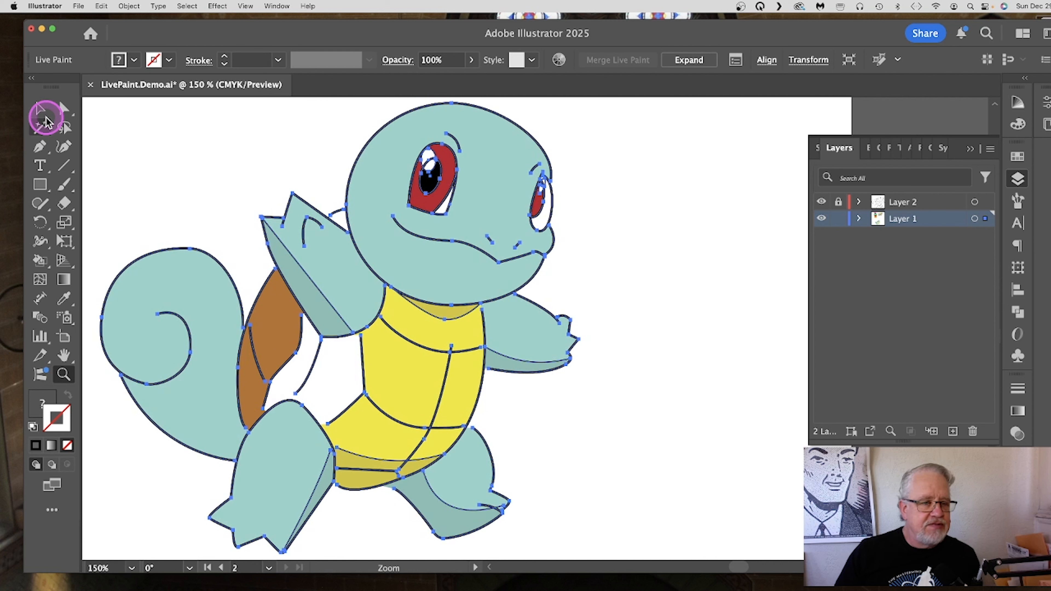
left_click(60, 110)
left_click(413, 251)
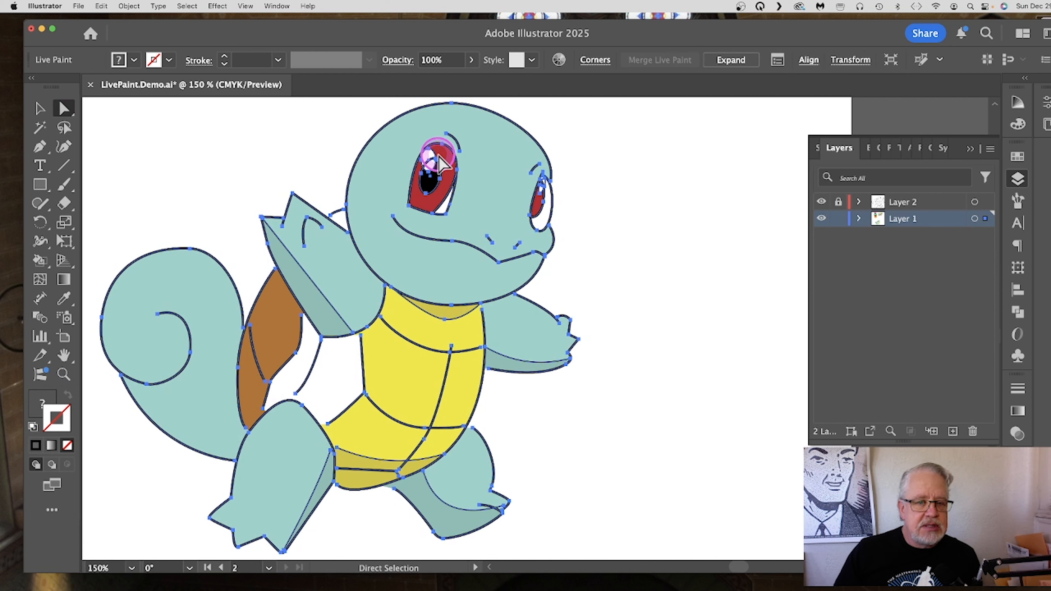
left_click(46, 108)
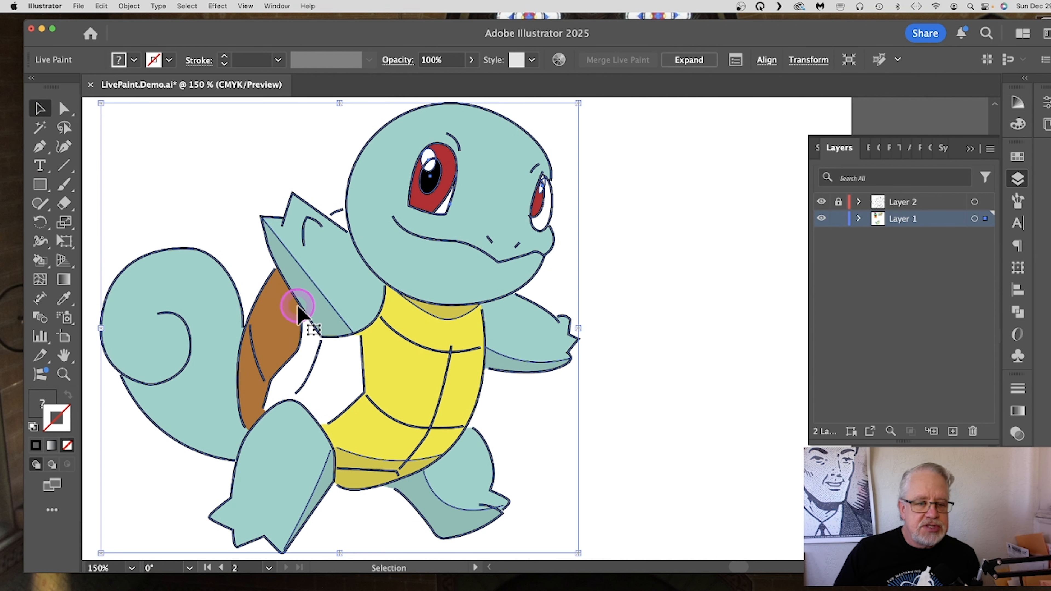
left_click(627, 299)
left_click(921, 250)
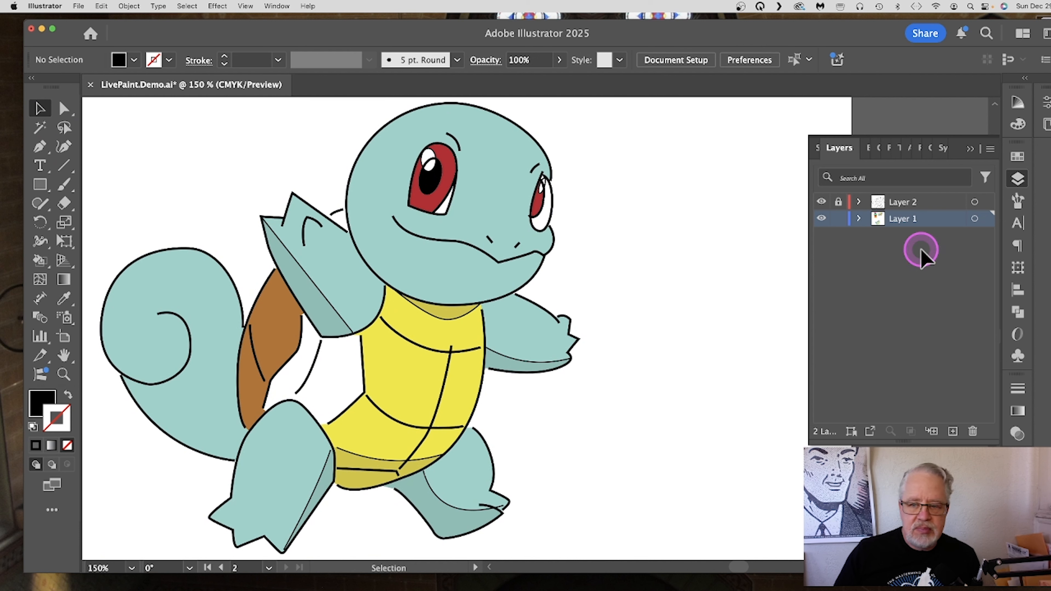
left_click(838, 219)
Delete the shading boundary lines on the raised arm and the extended arm from the Layer 2 line art.
left_click(299, 291)
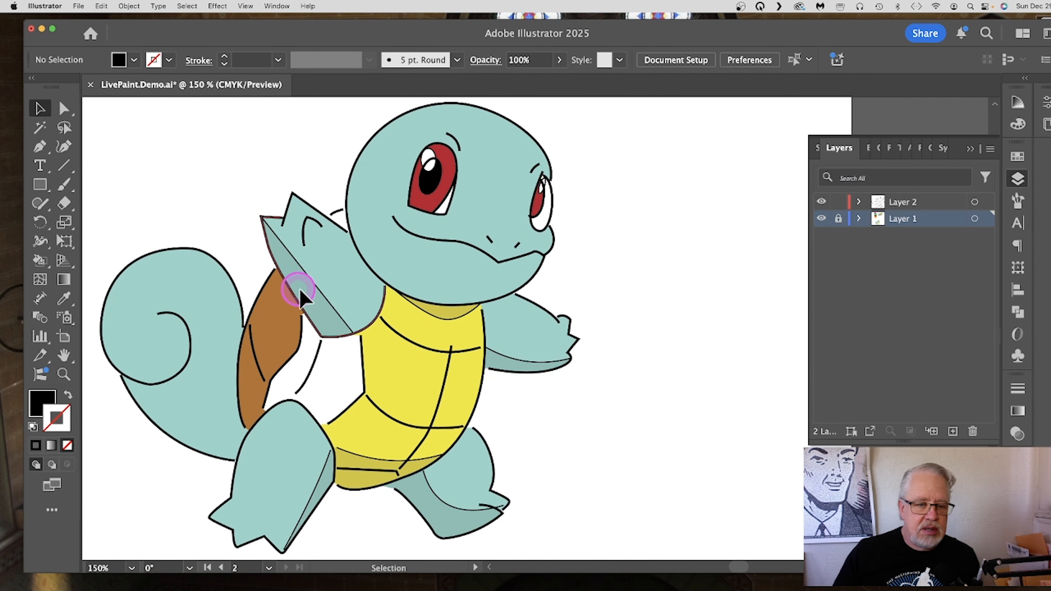
left_click(319, 295)
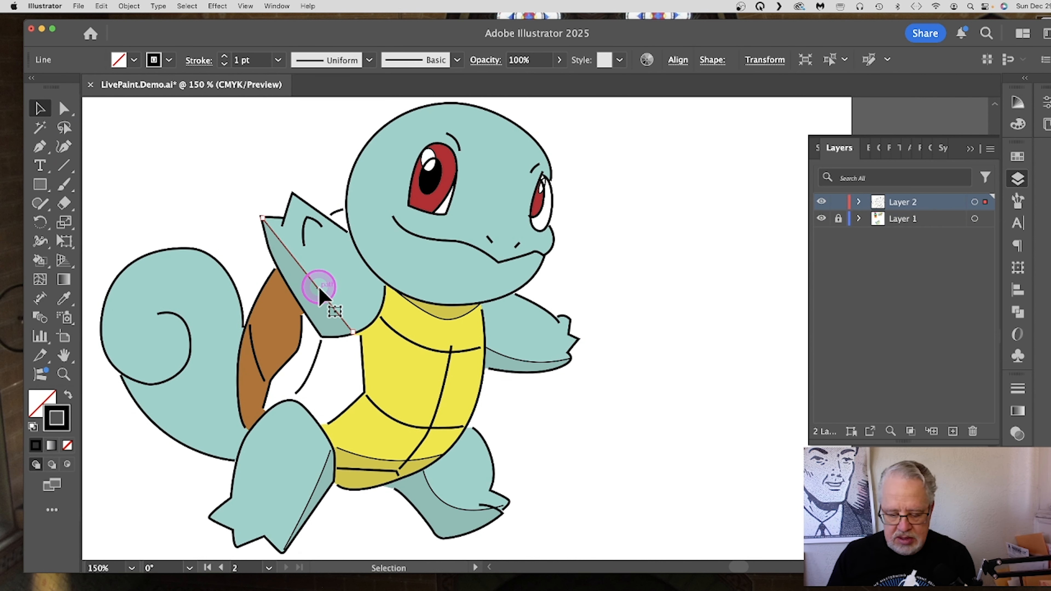
key("BackSpace")
left_click(537, 367)
key("BackSpace")
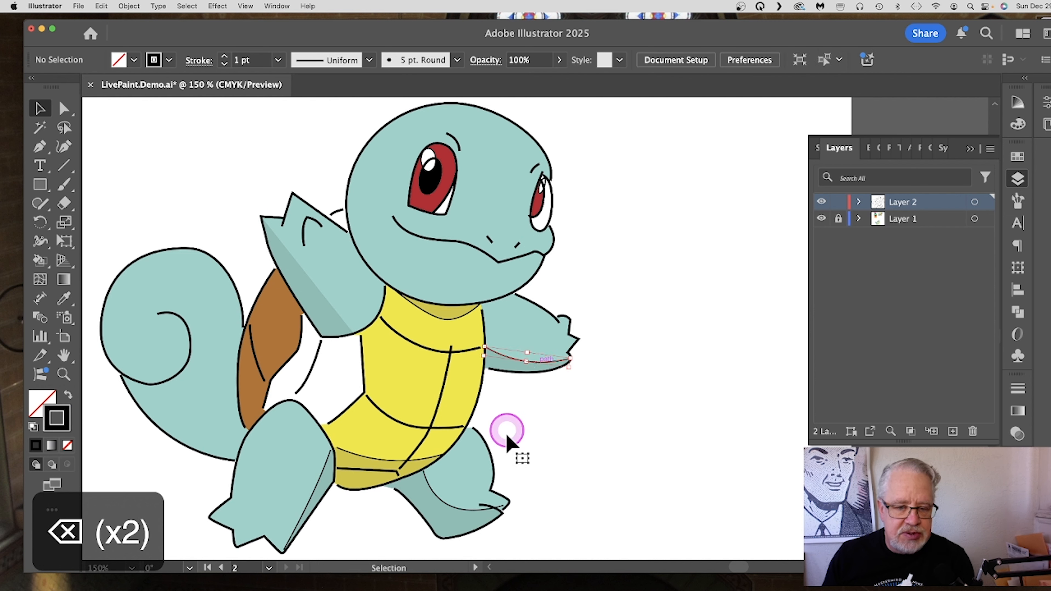
Delete the shading boundary lines on both legs, the lower belly and the neck from the Layer 2 line art.
left_click(453, 516)
key("BackSpace")
left_click(316, 502)
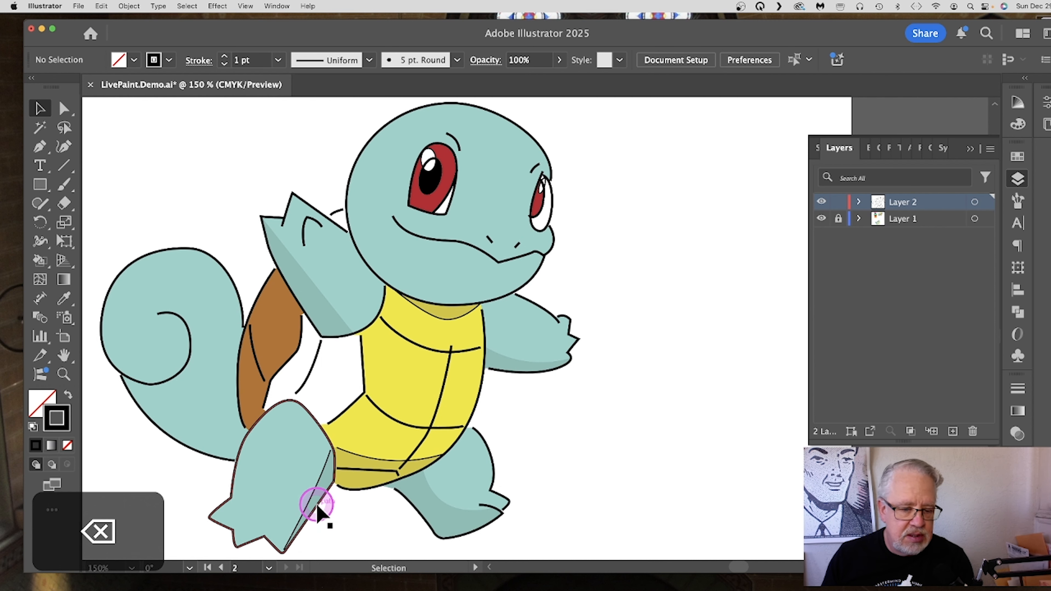
key("BackSpace")
left_click(389, 457)
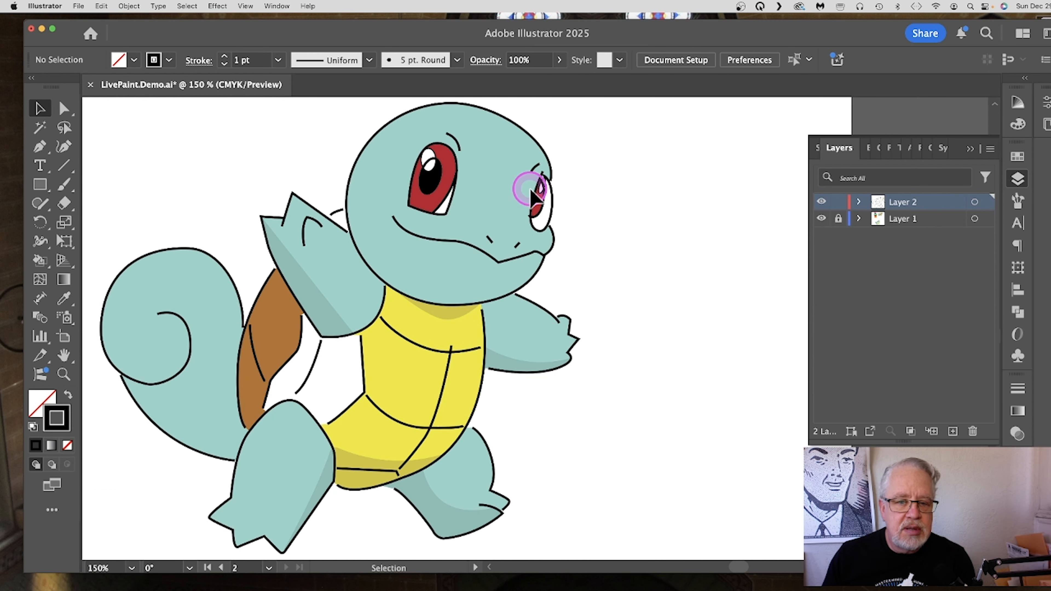
Remove the highlight and pupil outlines from the larger eye in the Layer 2 line art.
left_click_drag(120, 123, 622, 553)
left_click(38, 109)
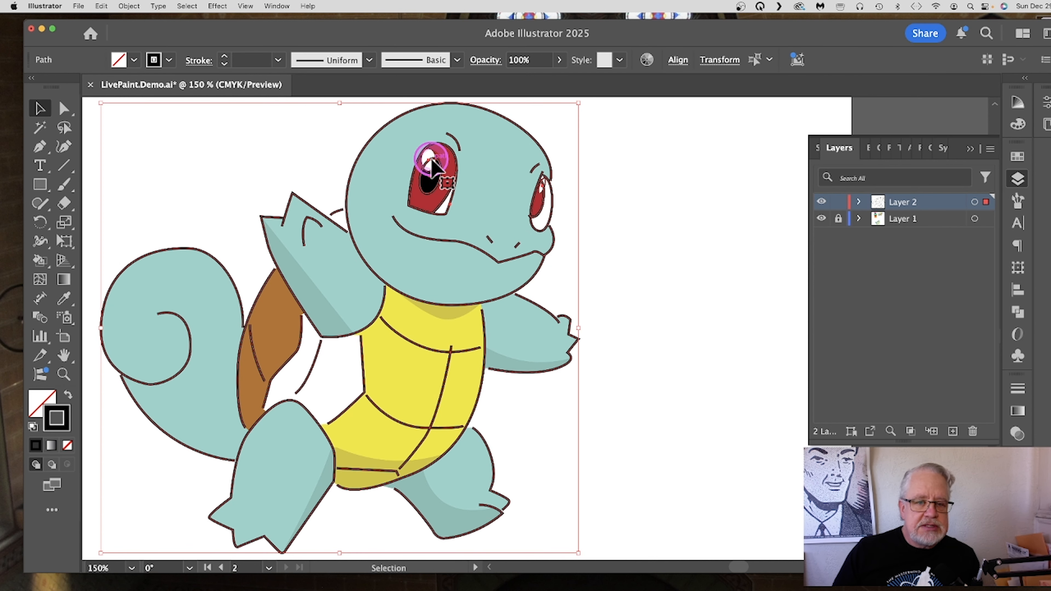
left_click(622, 182)
left_click(436, 161)
key("BackSpace")
left_click(438, 184)
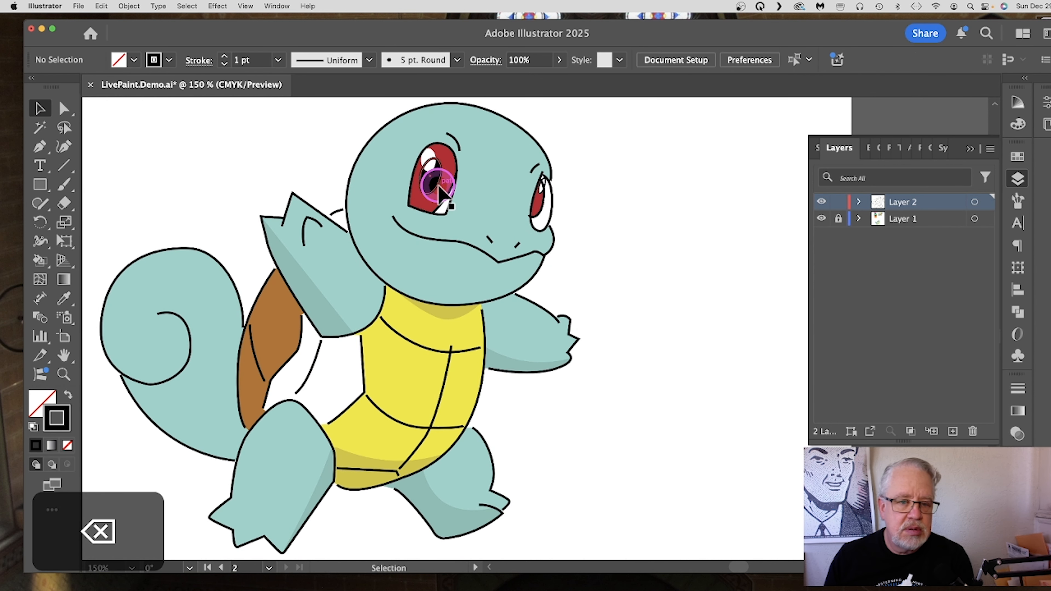
left_click(63, 425)
left_click(68, 444)
left_click(608, 181)
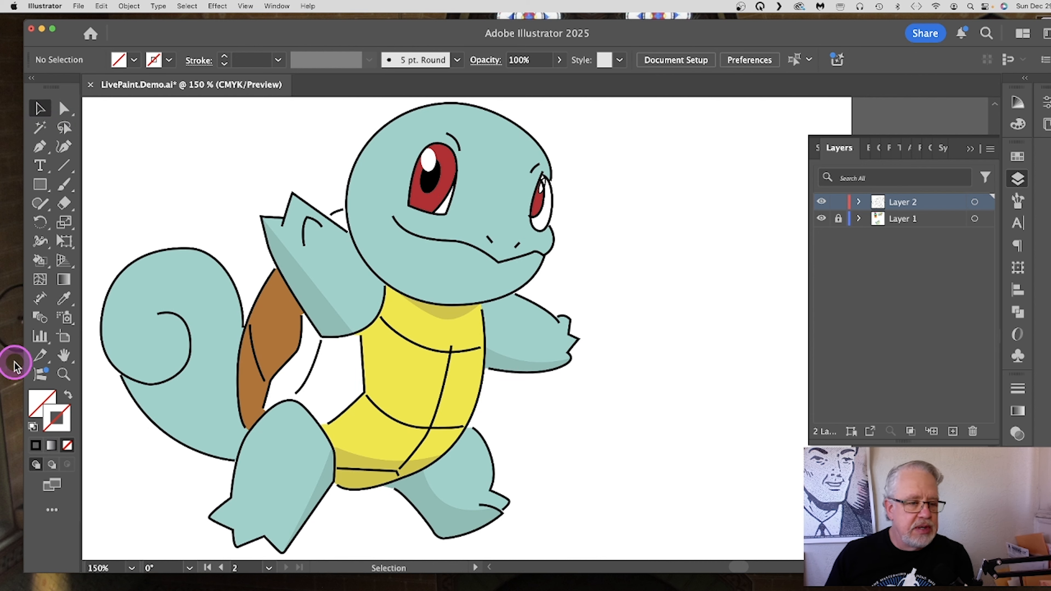
Delete the highlight ellipse outline in the smaller eye from the Layer 2 line art.
left_click(63, 374)
left_click(549, 200)
key("v")
left_click(535, 235)
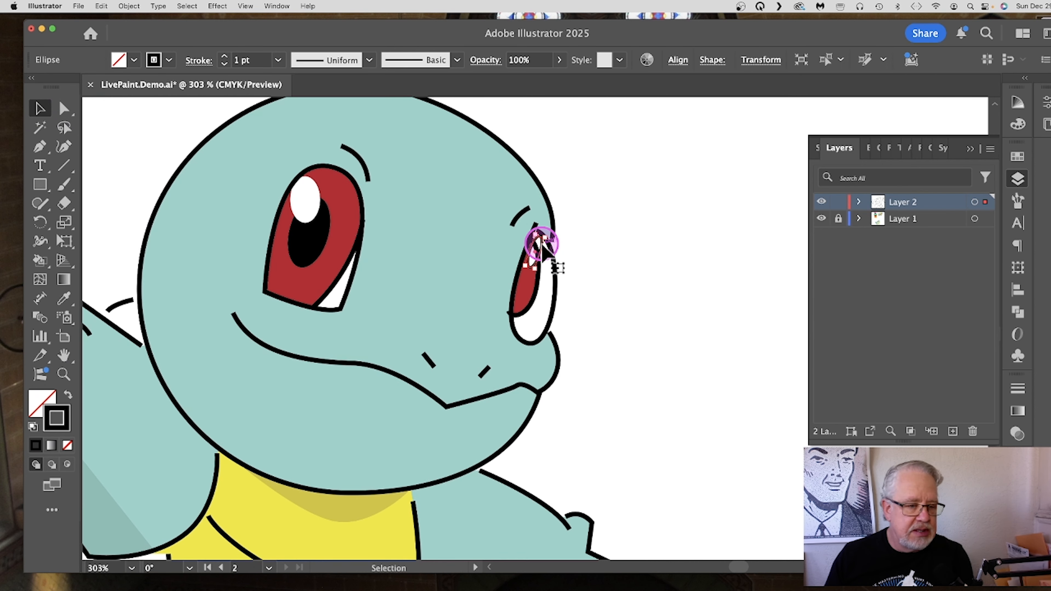
key("BackSpace")
left_click(591, 335)
Select all the Layer 2 line art and set its stroke weight to 3 pt in an undocked Stroke panel with full options.
left_click(63, 374)
left_click(352, 360, "alt")
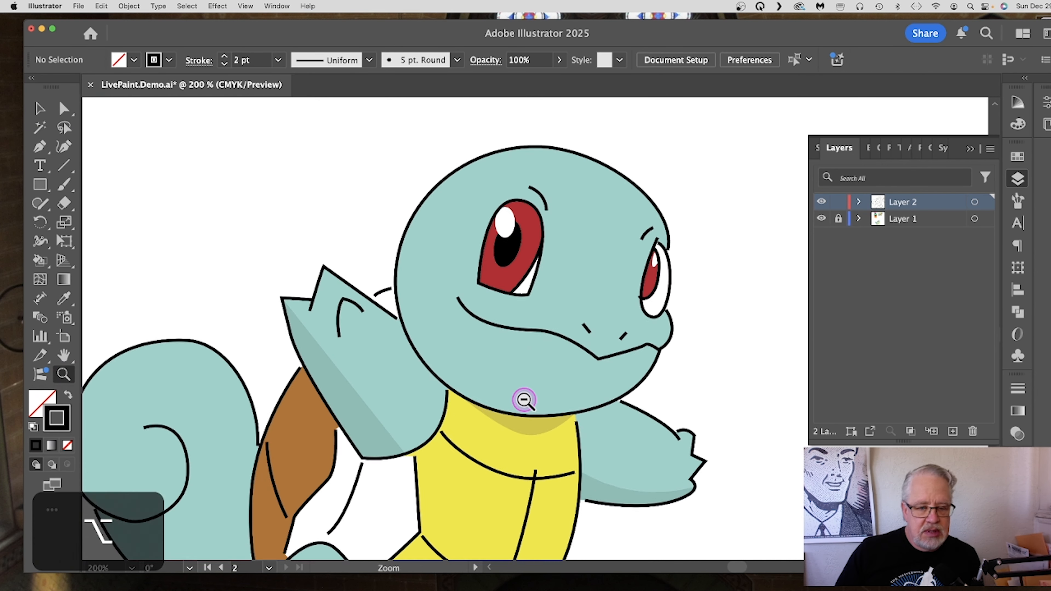
left_click(567, 395, "alt")
left_click(554, 393, "alt")
left_click(39, 107)
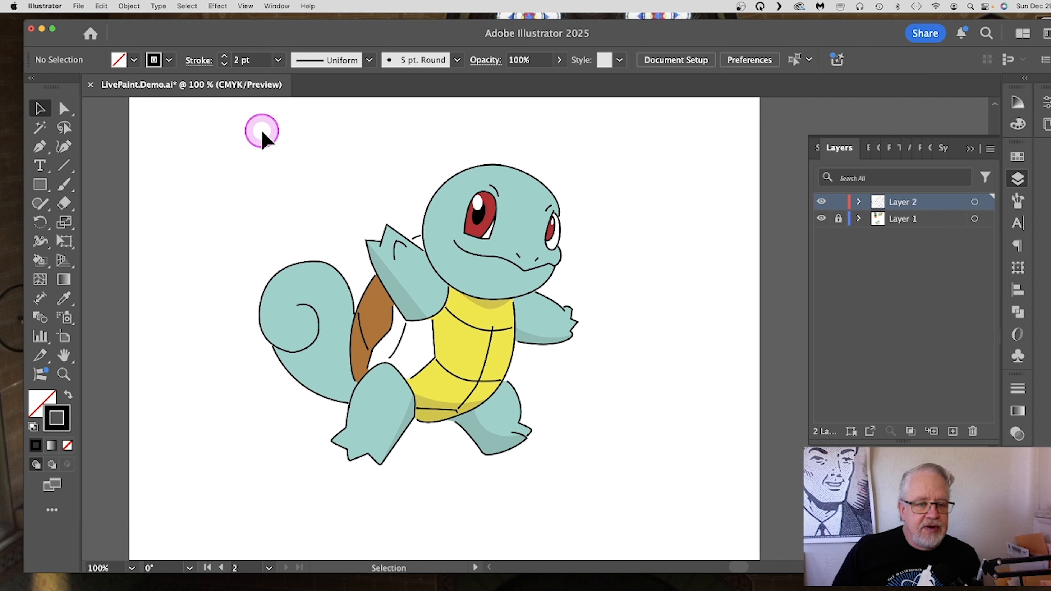
left_click_drag(246, 138, 699, 496)
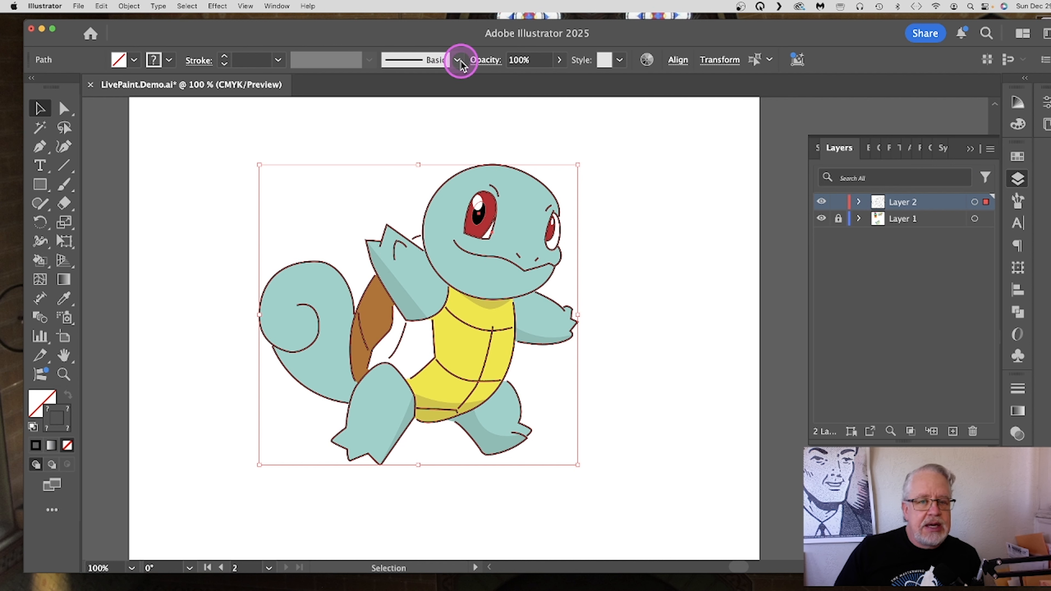
left_click(1019, 390)
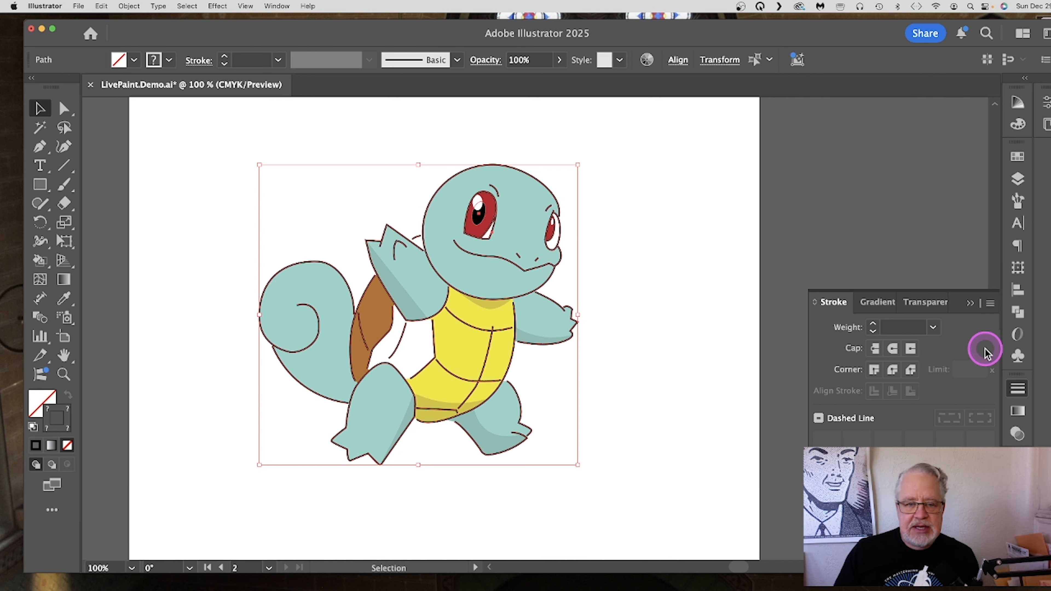
left_click(990, 307)
left_click(1032, 306)
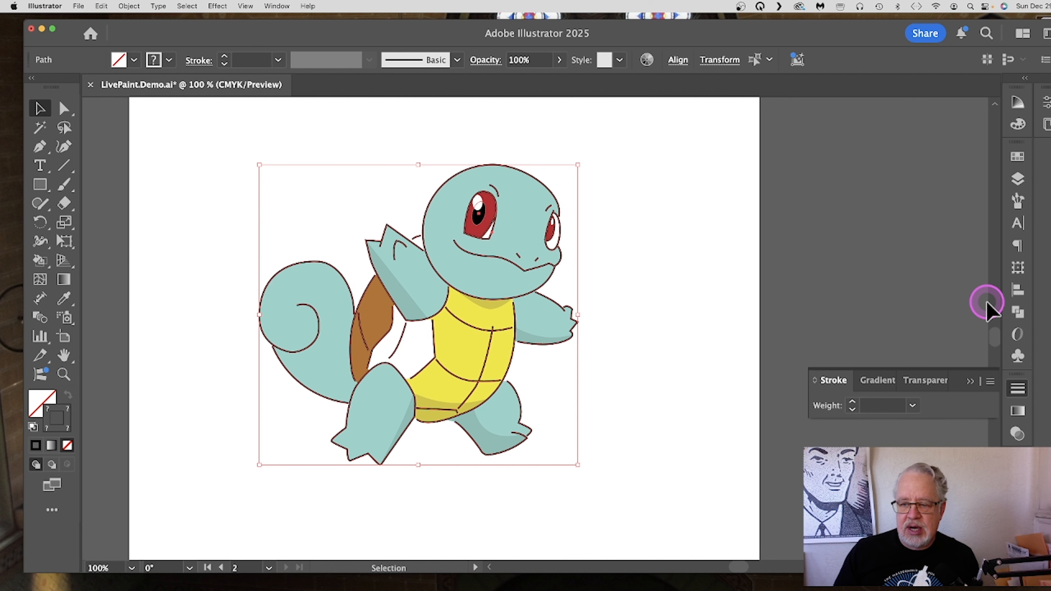
left_click(990, 382)
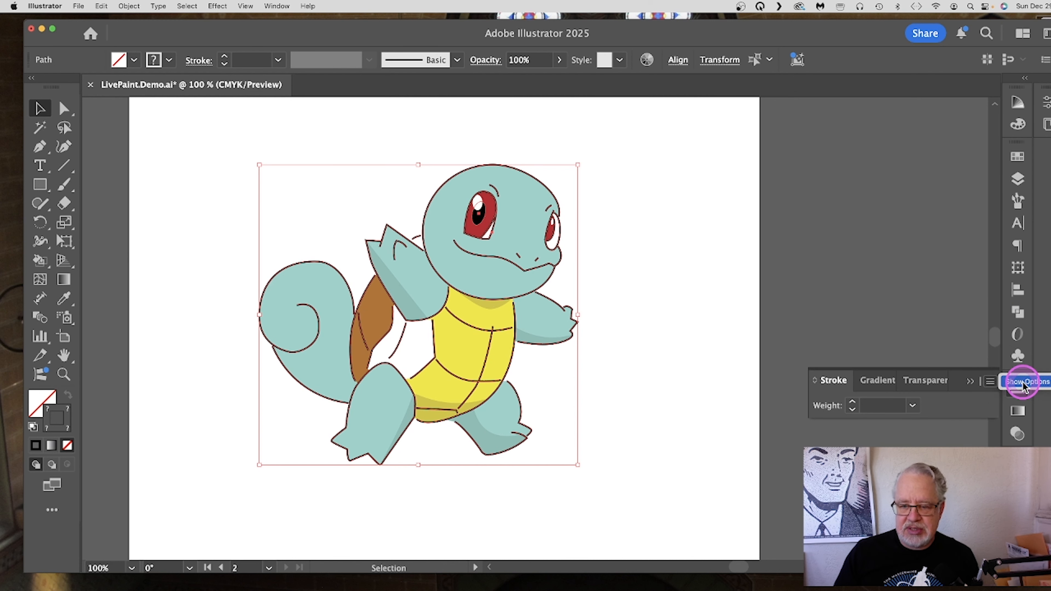
left_click(1023, 382)
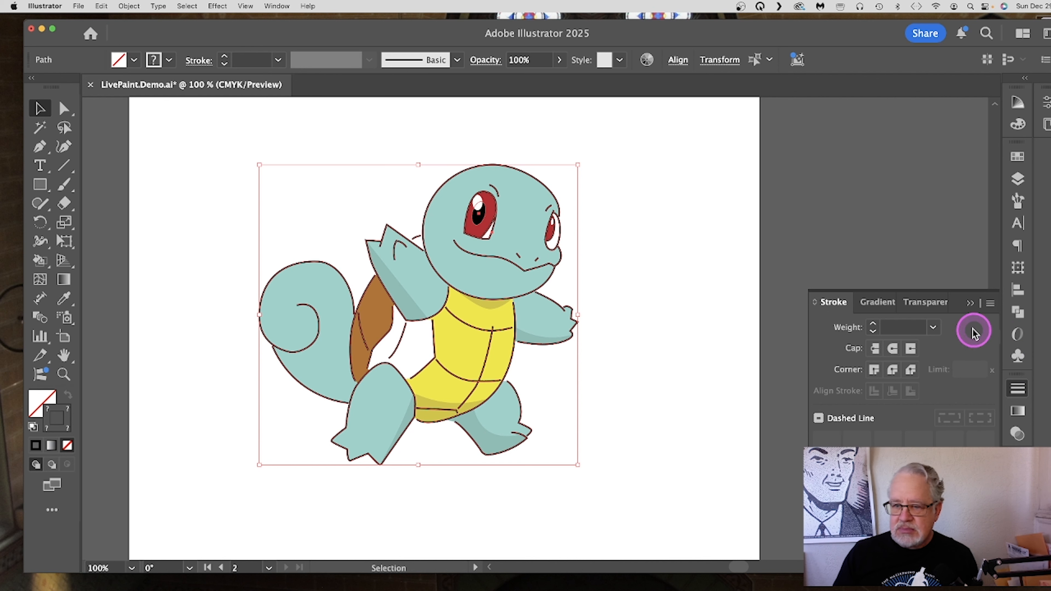
mouse_move(836, 306)
left_mouse_down()
mouse_move(694, 148)
mouse_move(658, 146)
left_mouse_up()
left_click(756, 165)
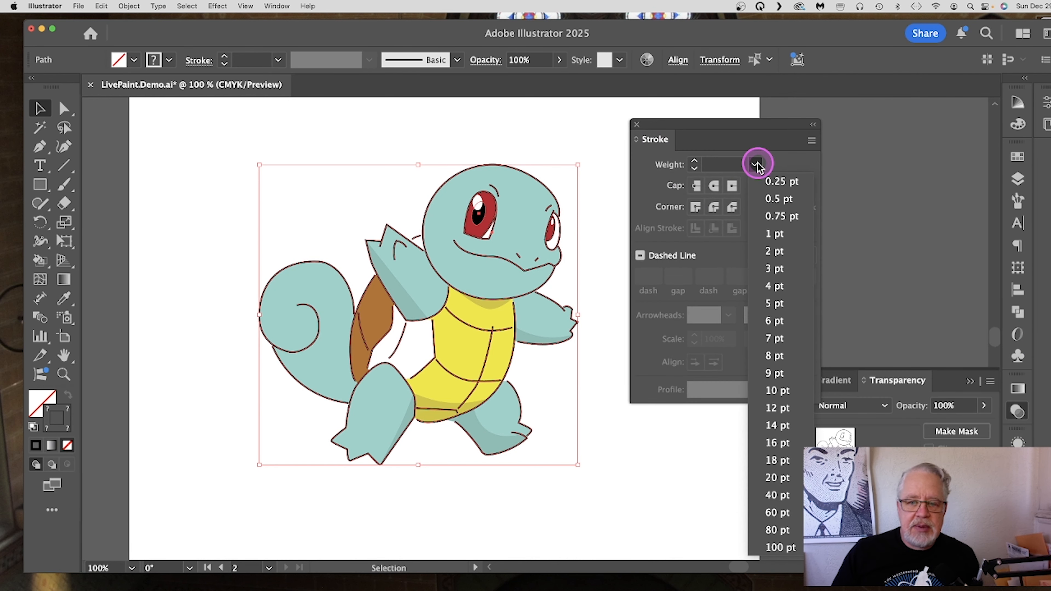
left_click(791, 269)
Apply the width profile with a flat middle and pointed ends to the head outline and the extended arm's lower outline.
left_click(481, 165)
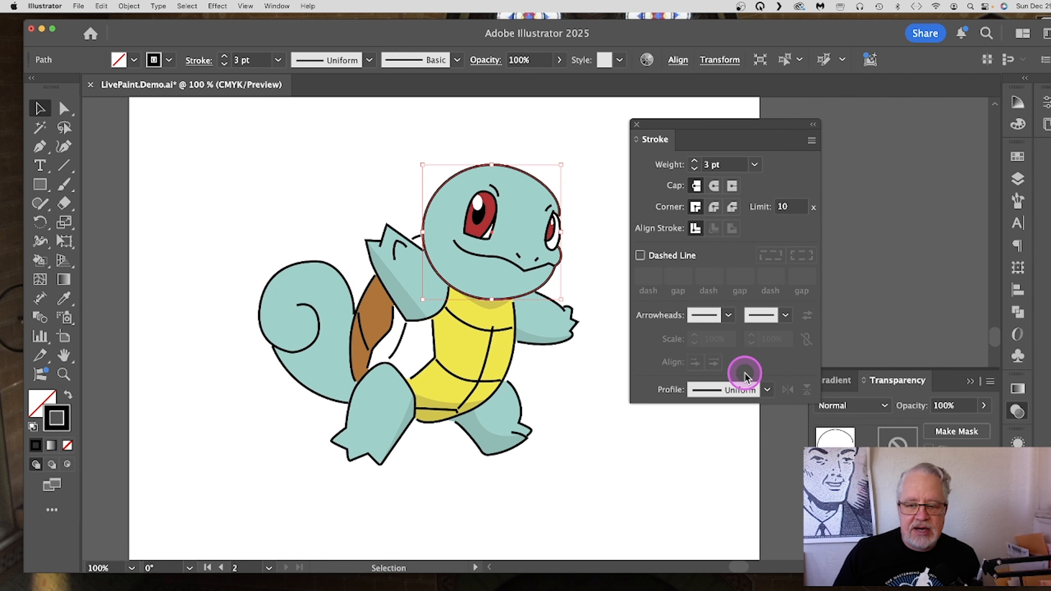
left_click(767, 390)
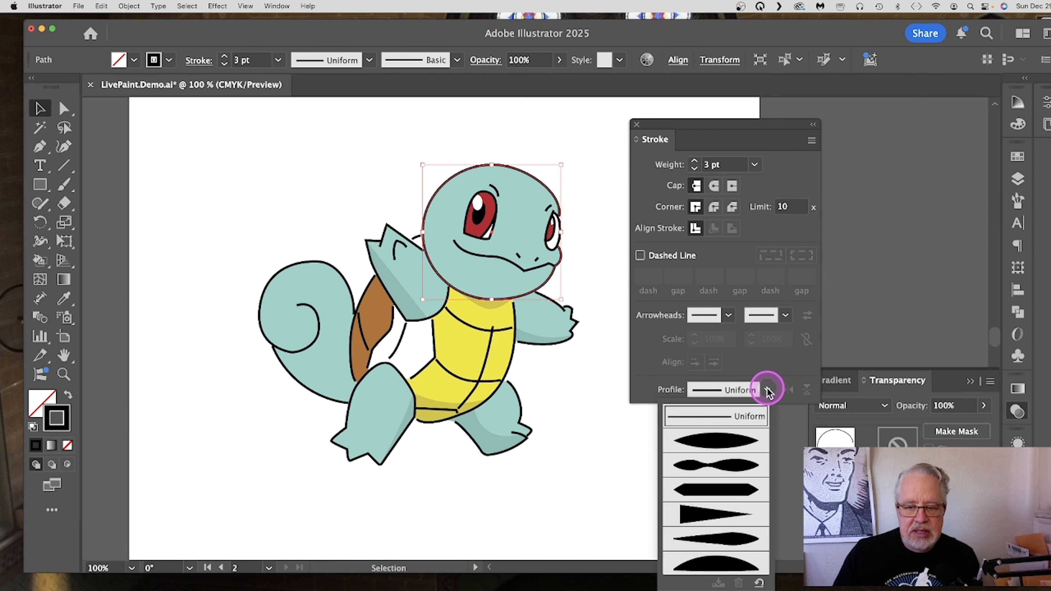
left_click(739, 492)
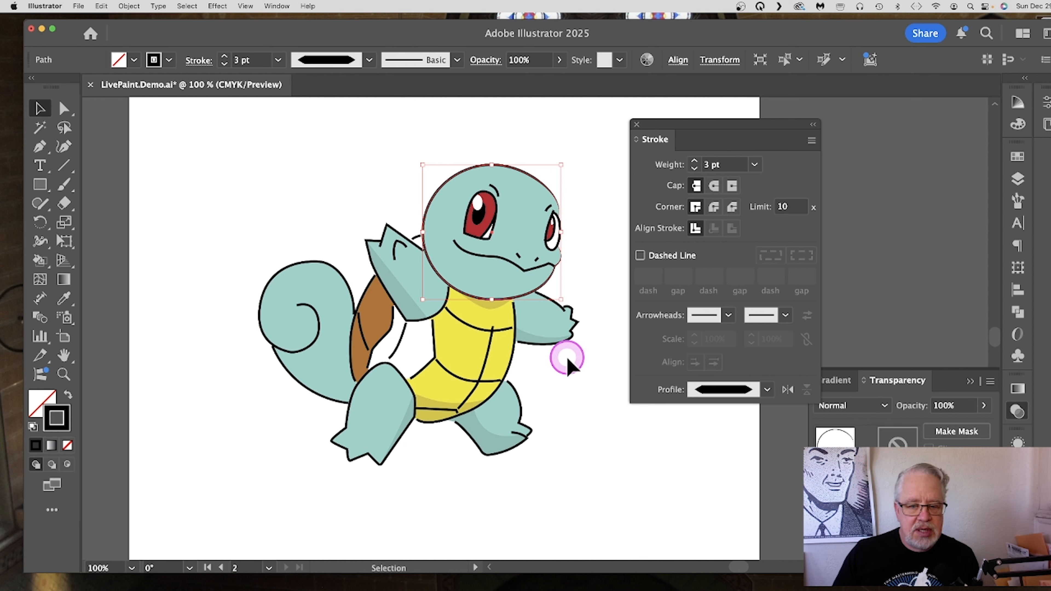
left_click(560, 344)
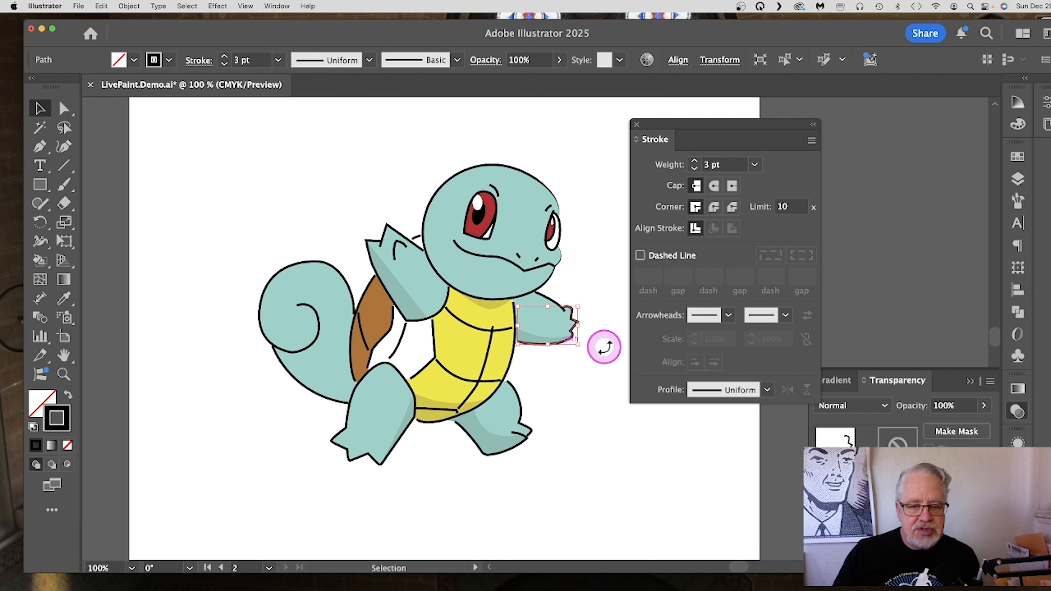
left_click(767, 390)
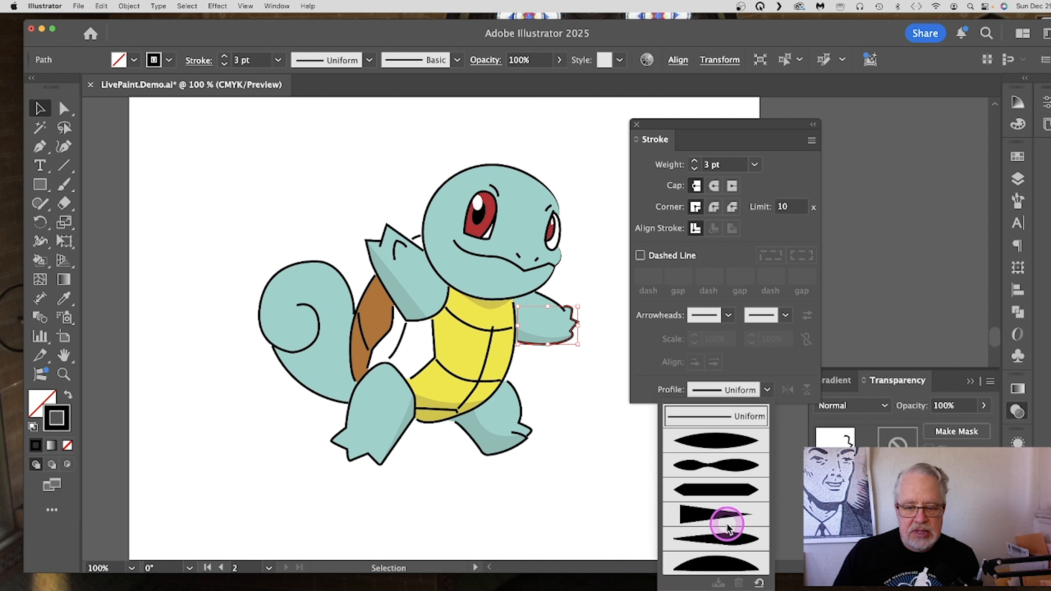
left_click(726, 490)
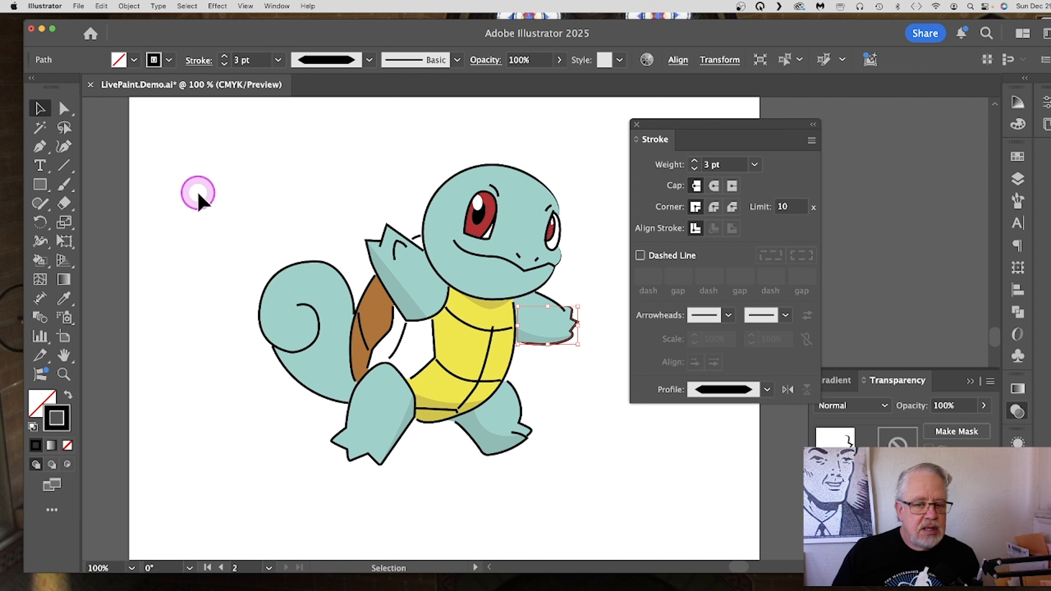
Apply the flat-middle, pointed-end width profile to the tail, raised arm, shell and near leg lines together.
left_click(38, 109)
mouse_move(235, 190)
left_mouse_down()
mouse_move(277, 293)
mouse_move(468, 446)
mouse_move(403, 468)
mouse_move(453, 462)
left_mouse_up()
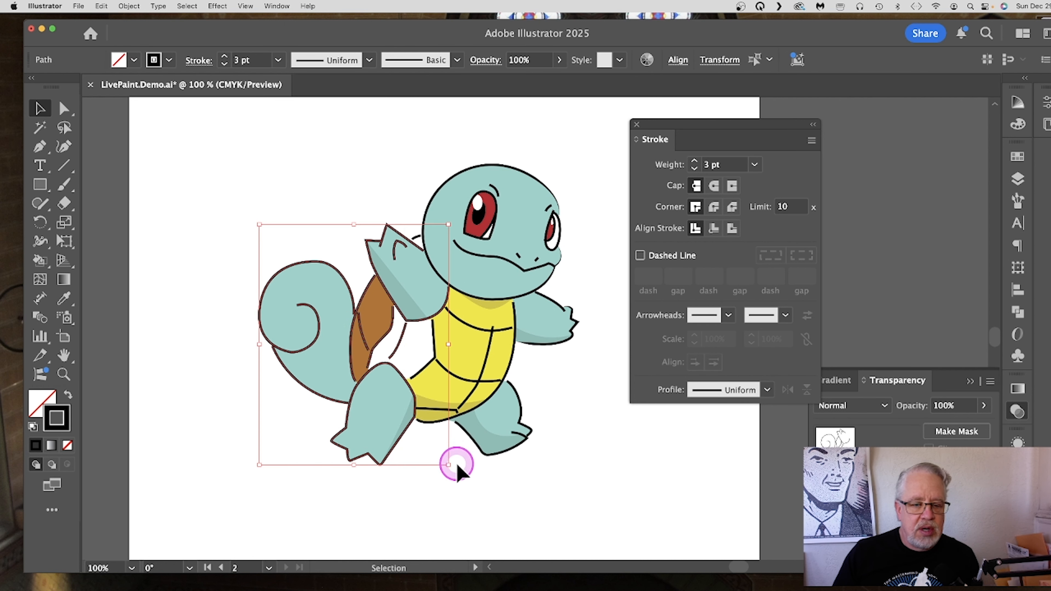
left_click(769, 390)
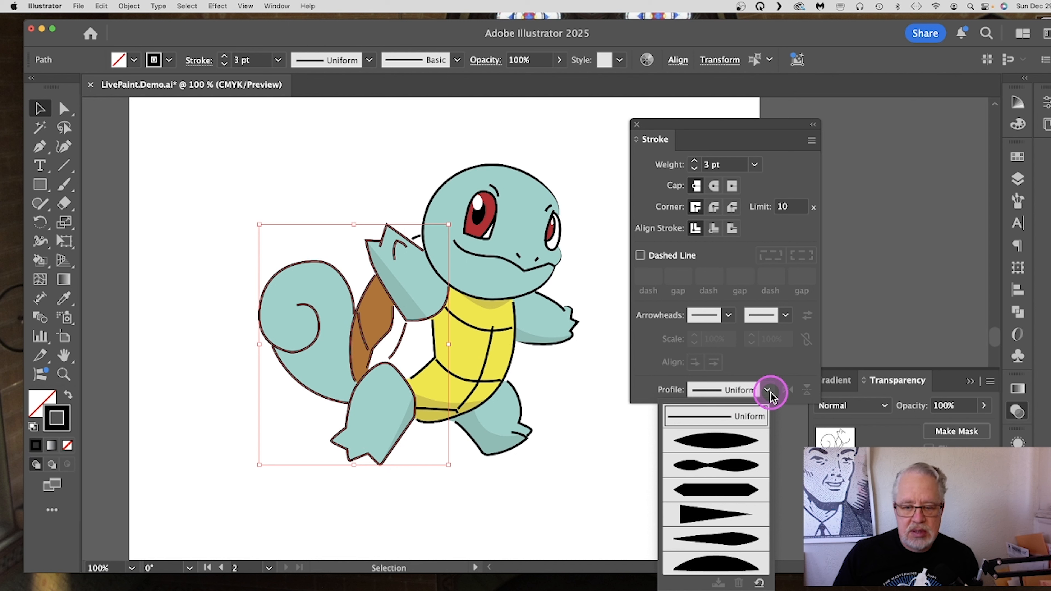
left_click(735, 489)
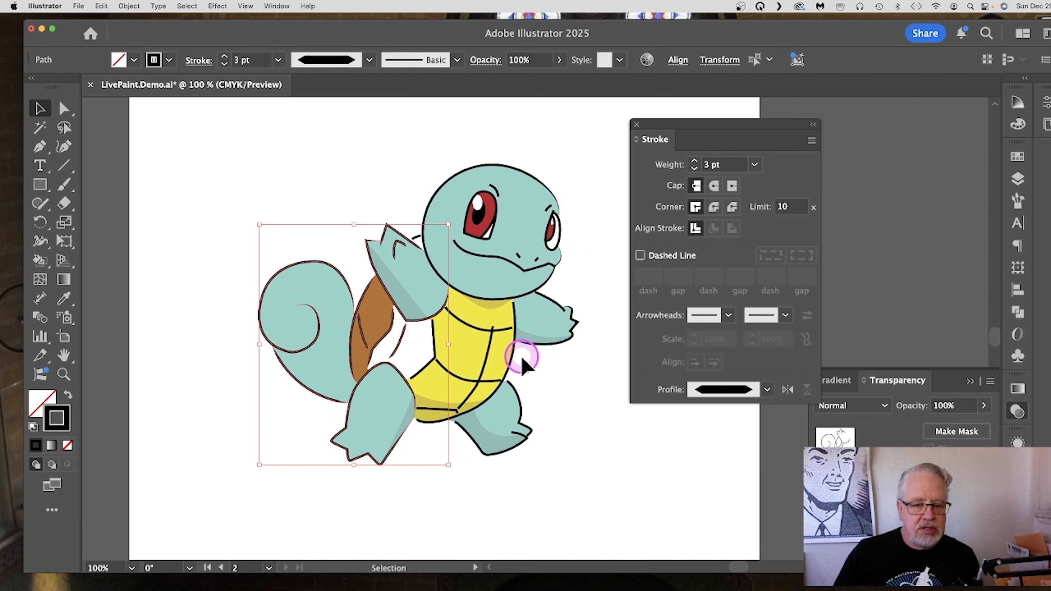
Apply the flat-middle, pointed-end width profile to the belly's centre line and outer edge, and to the extended arm's upper line.
left_click(495, 328)
left_click(494, 328)
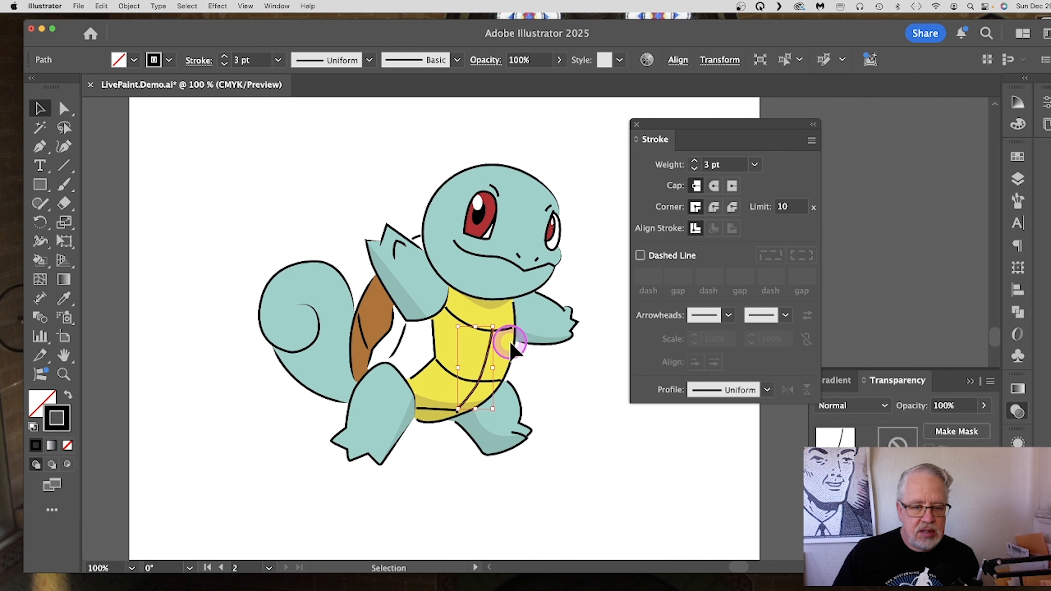
left_click(358, 451, "shift")
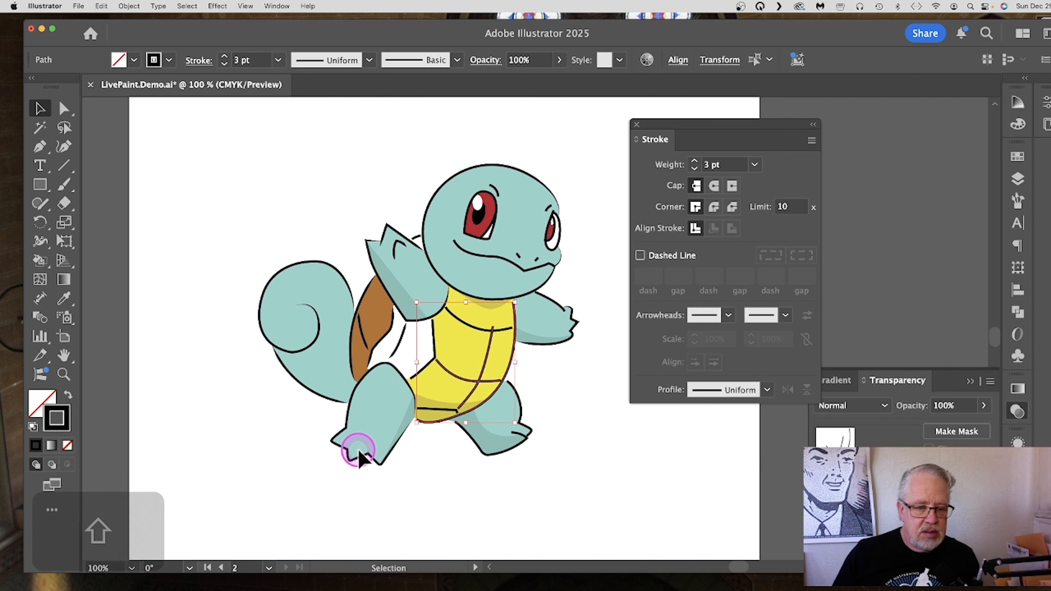
left_click(768, 389)
left_click(734, 497)
left_click(559, 309)
left_click(768, 389)
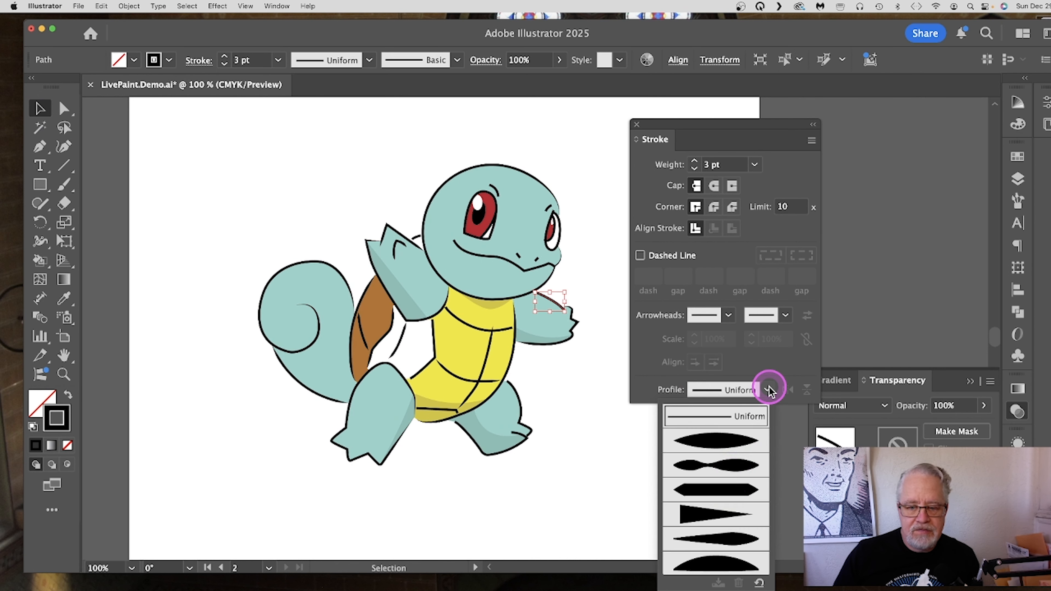
left_click(723, 492)
Try the elliptical width profile on the mouth line, and replace it with the flat-middle, pointed-end profile.
left_click(447, 248)
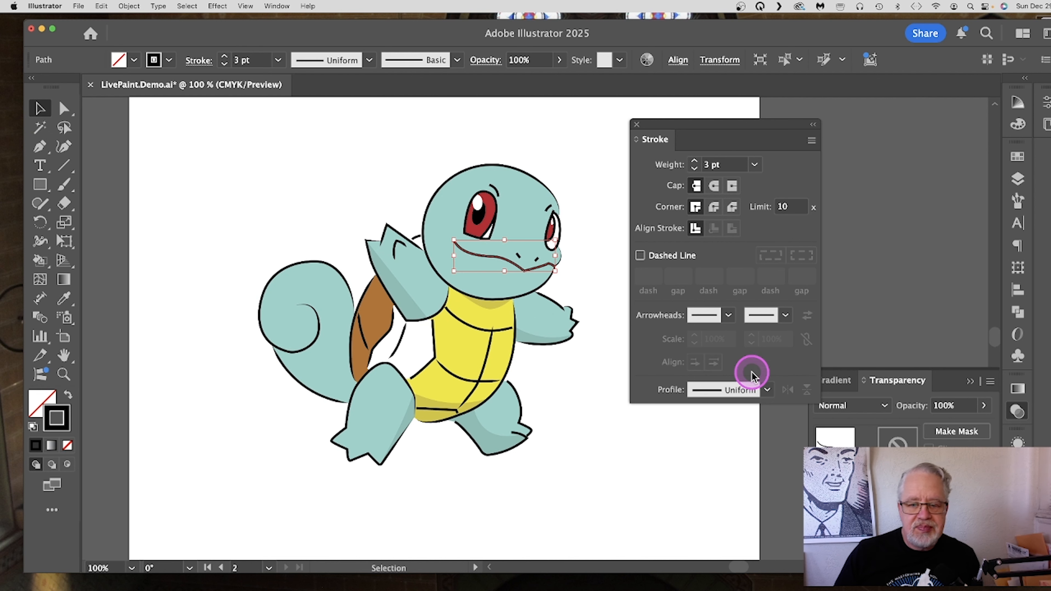
left_click(767, 389)
left_click(737, 435)
left_click(767, 390)
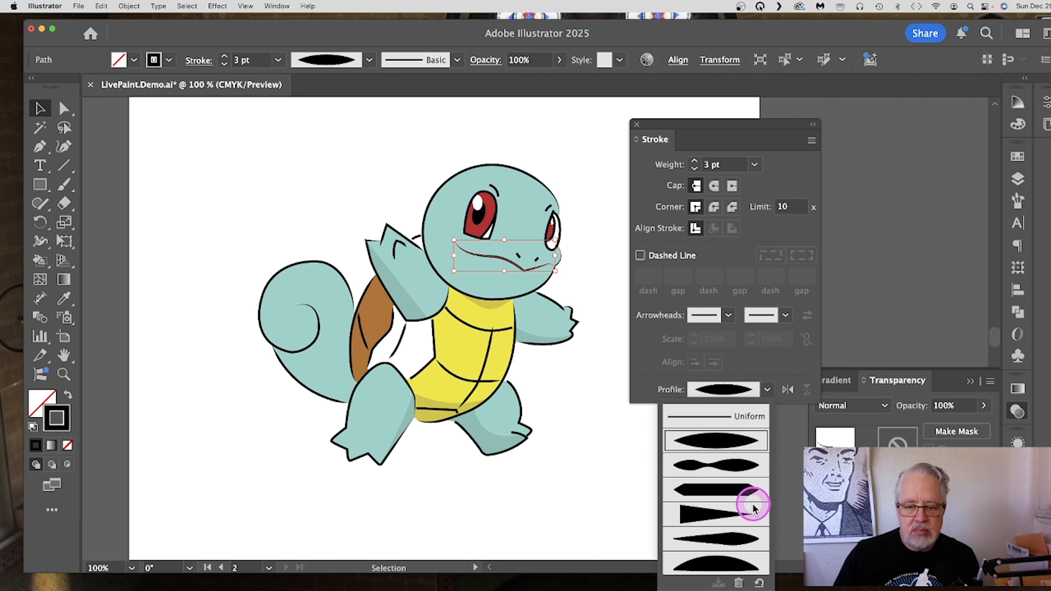
left_click(737, 492)
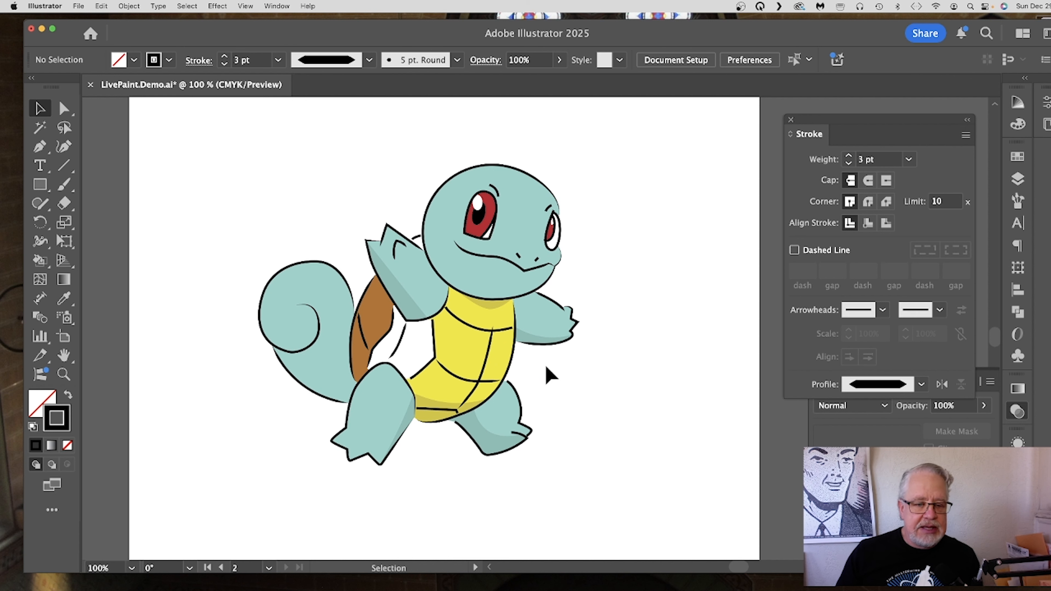
scroll(530, 408, "up", 10)
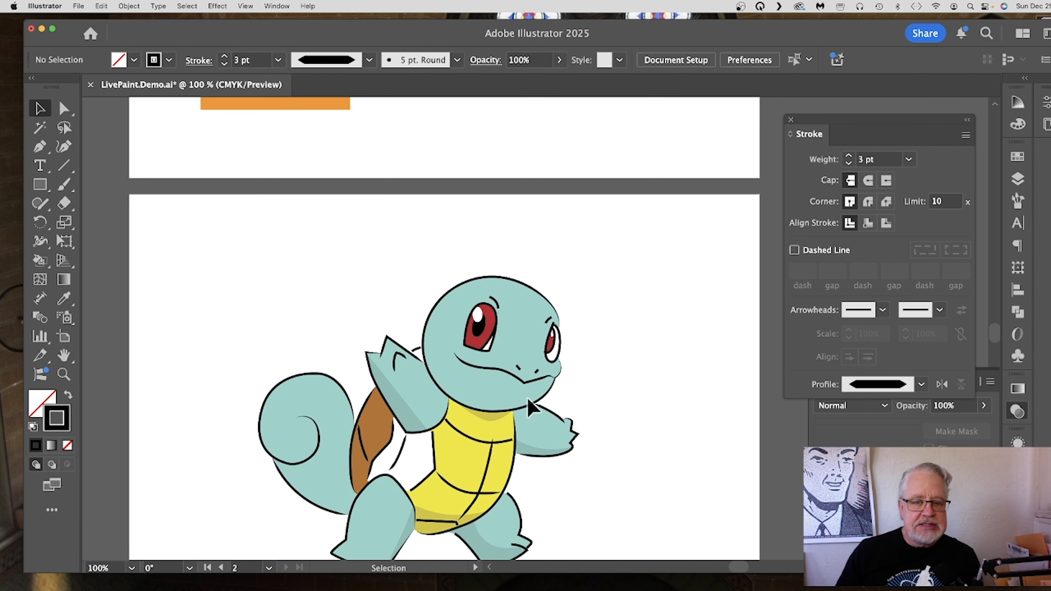
scroll(529, 408, "up", 3)
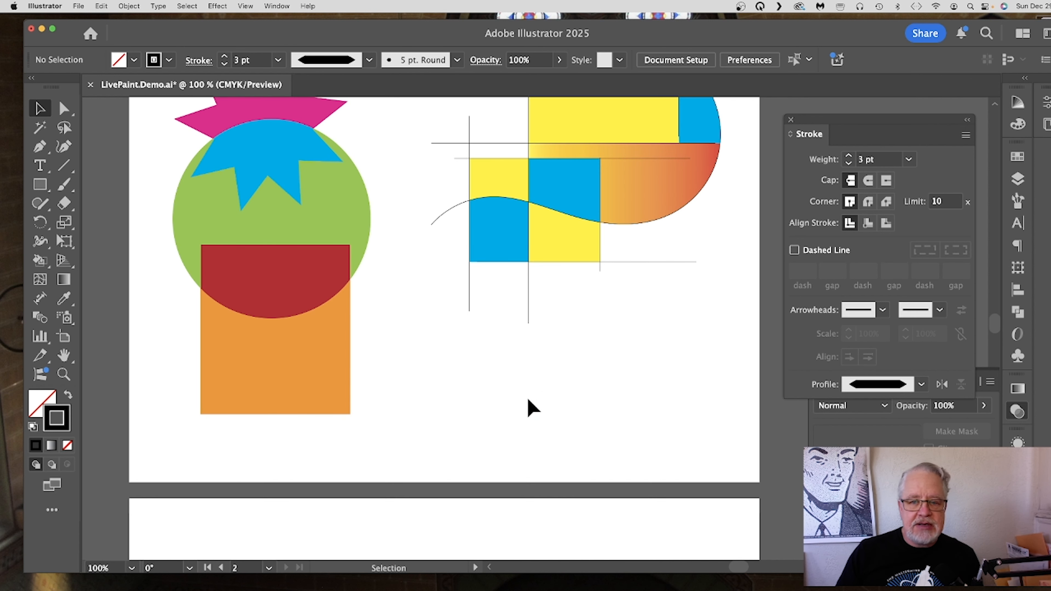